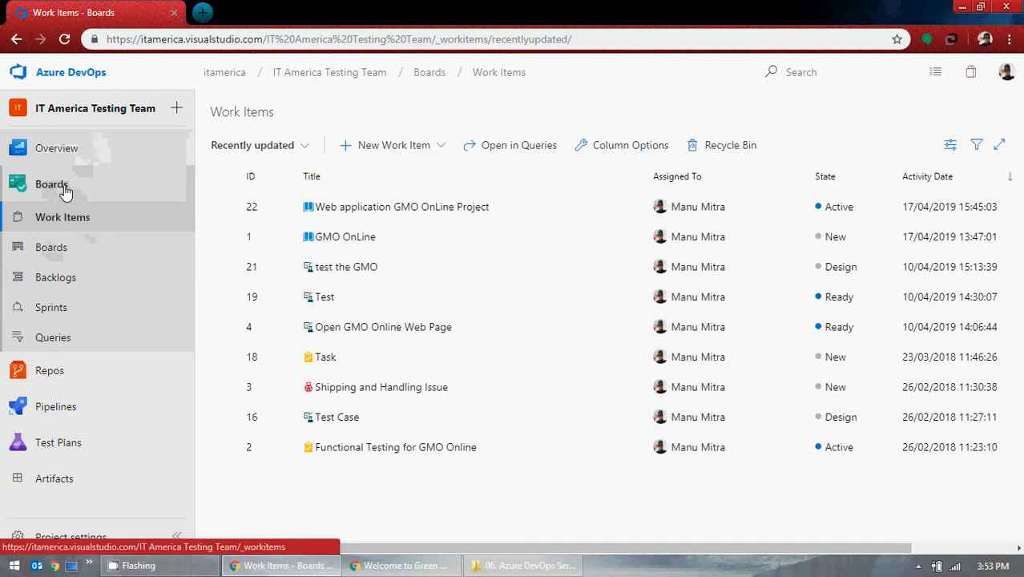
click(69, 218)
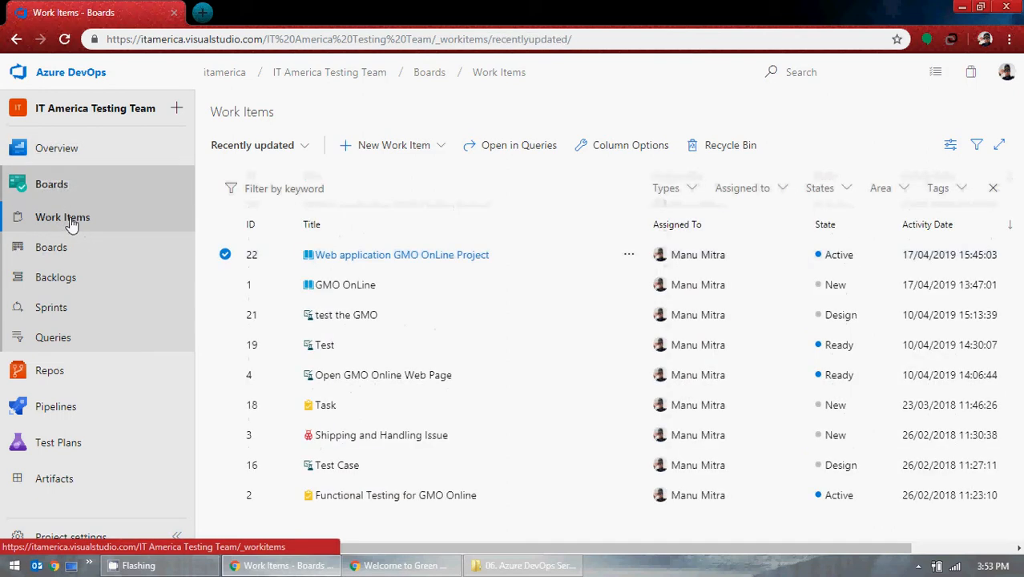
click(992, 188)
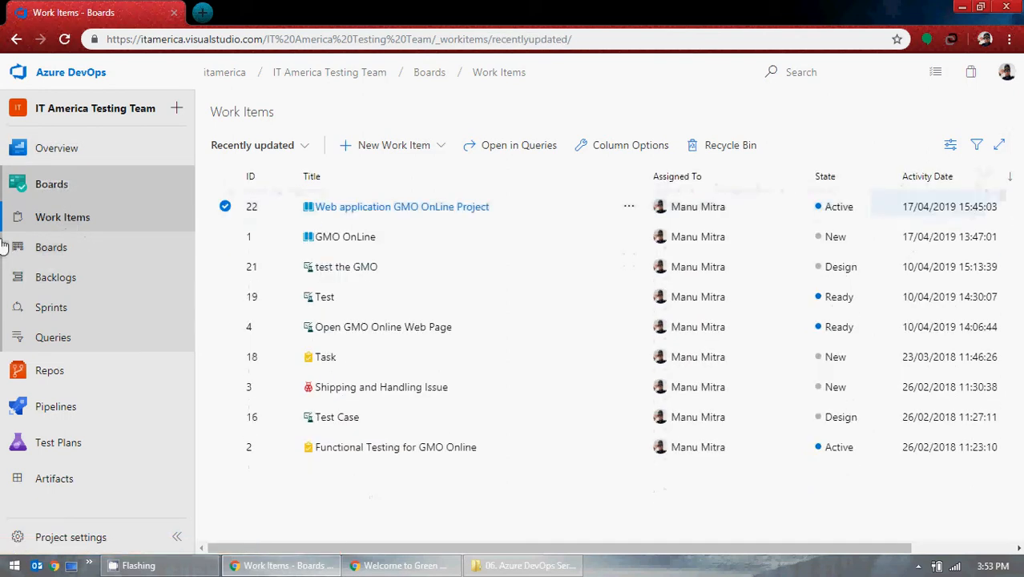
click(53, 223)
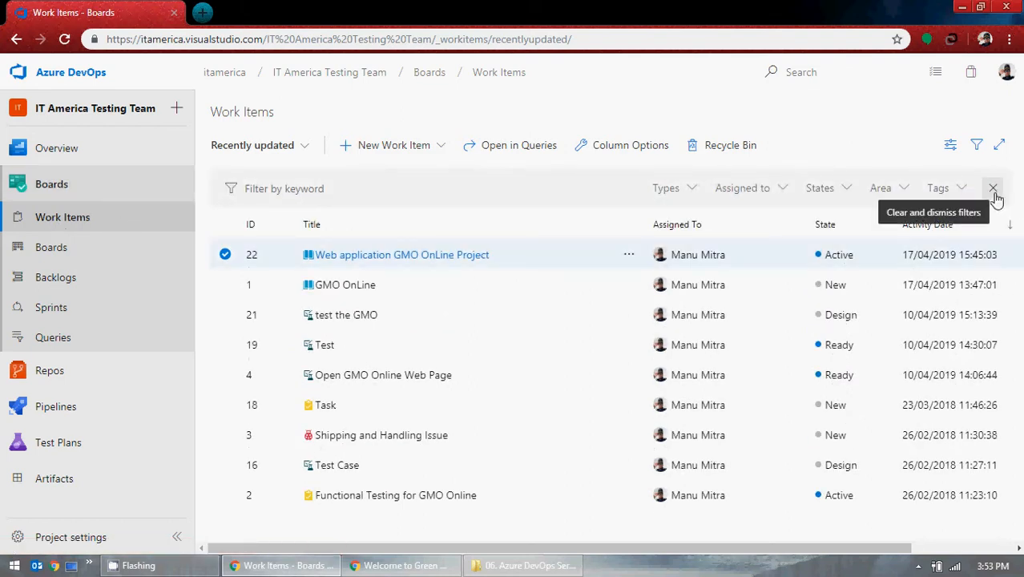
click(992, 189)
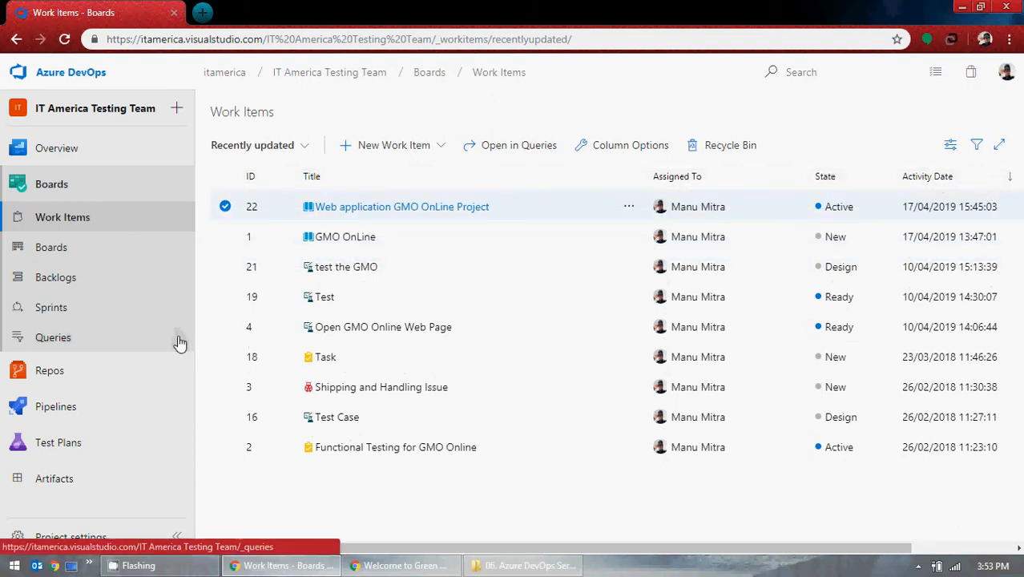
mouse_move(191, 384)
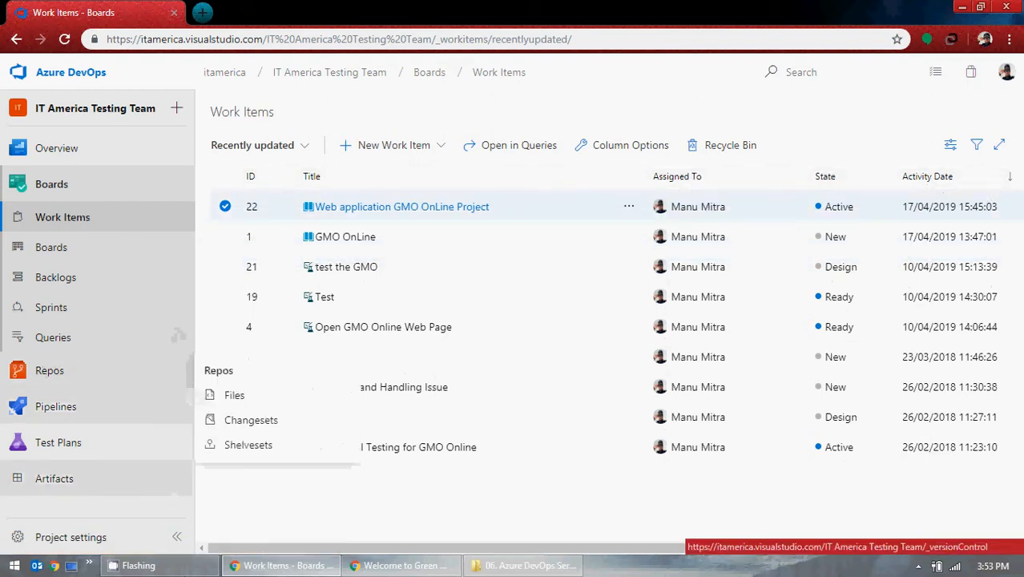
click(176, 536)
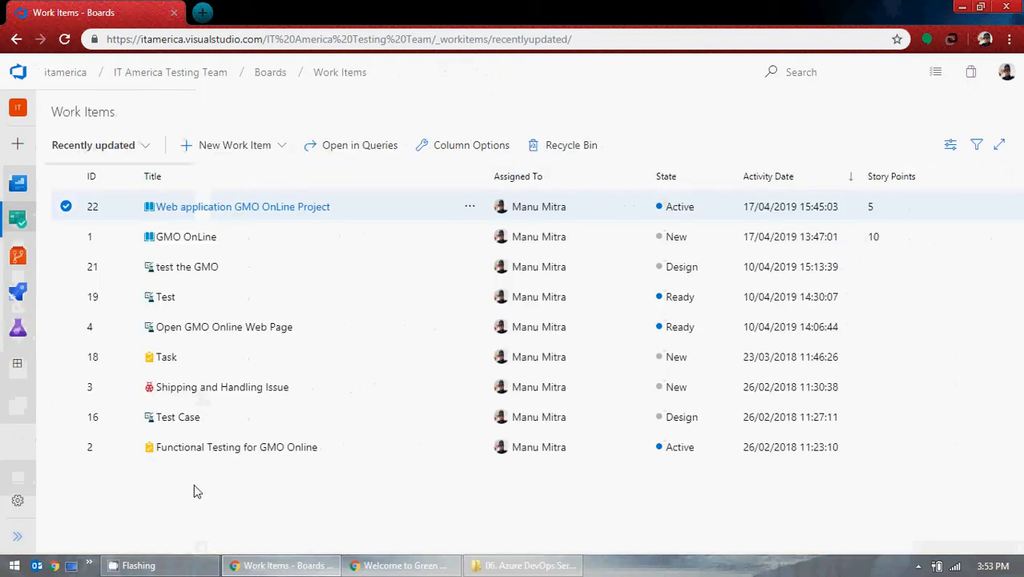
click(17, 535)
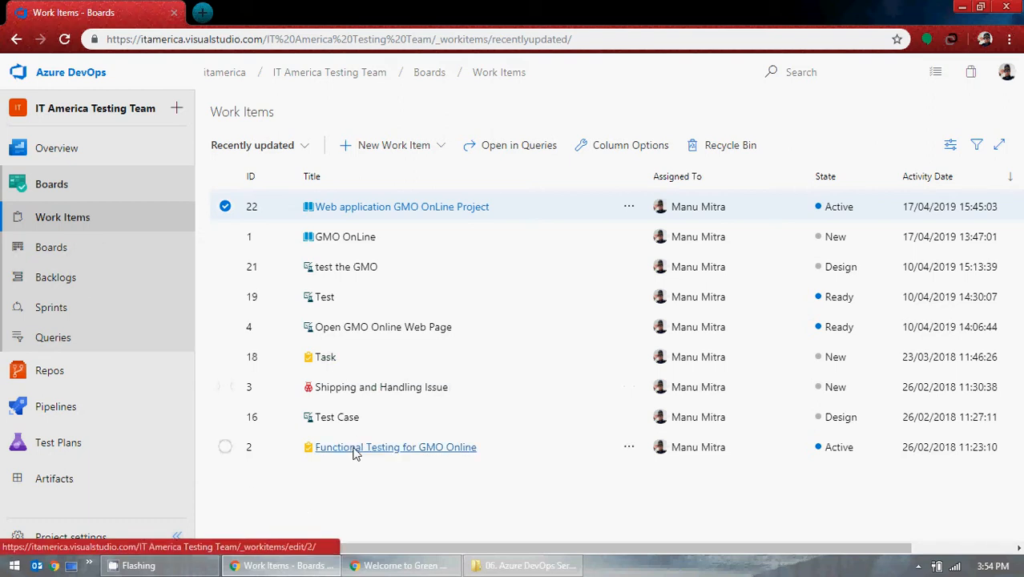
click(223, 206)
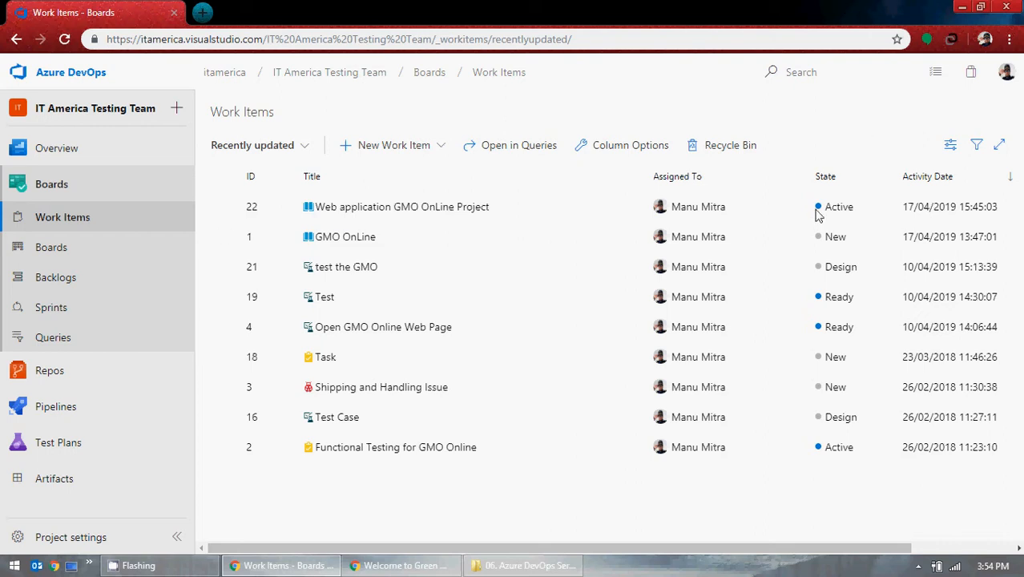
Create a new Task work item titled "Functional Testing for GMO Online".
click(397, 154)
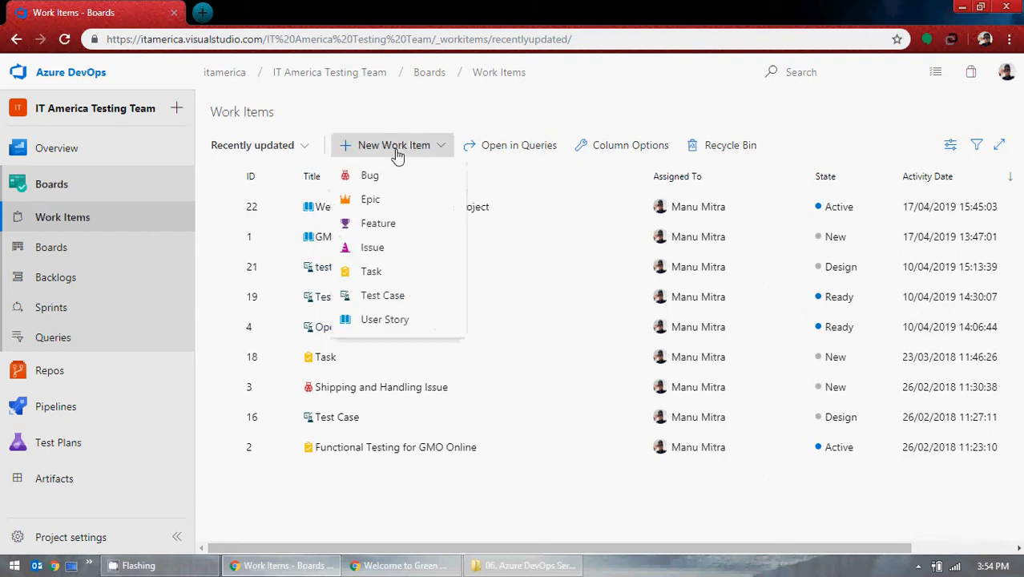
click(371, 272)
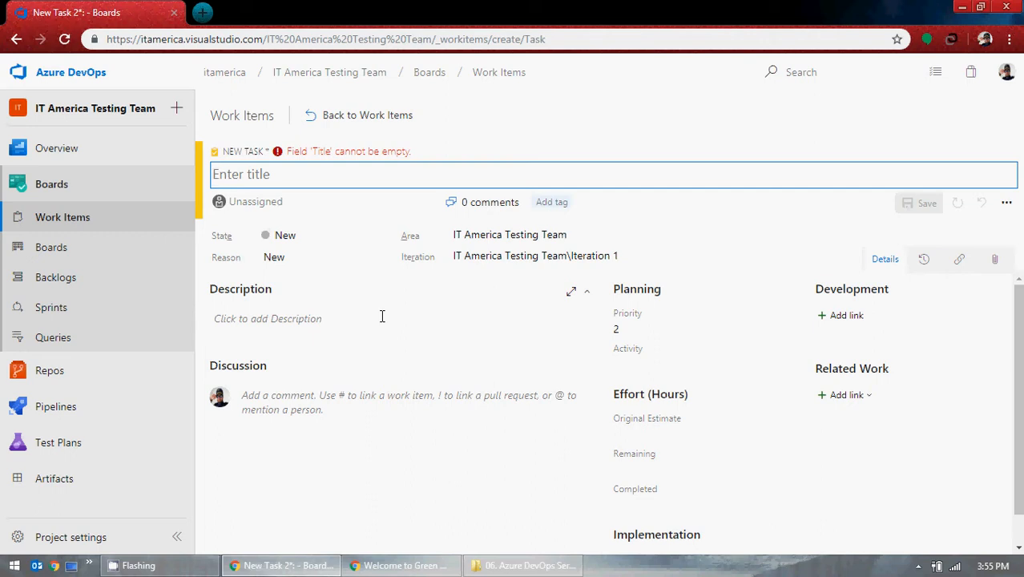
text(Functional)
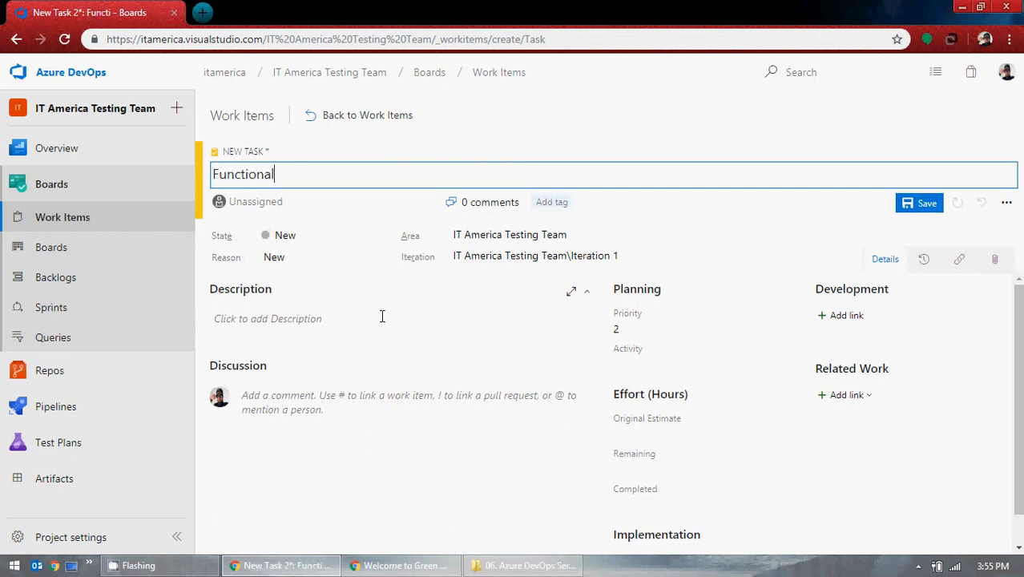
text( Testing for)
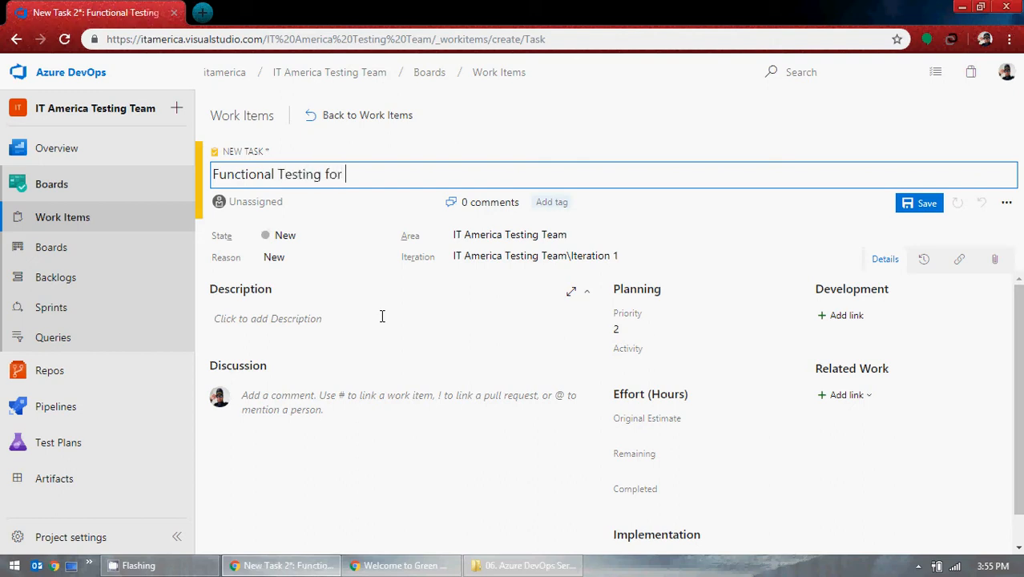
text( GMO ONline)
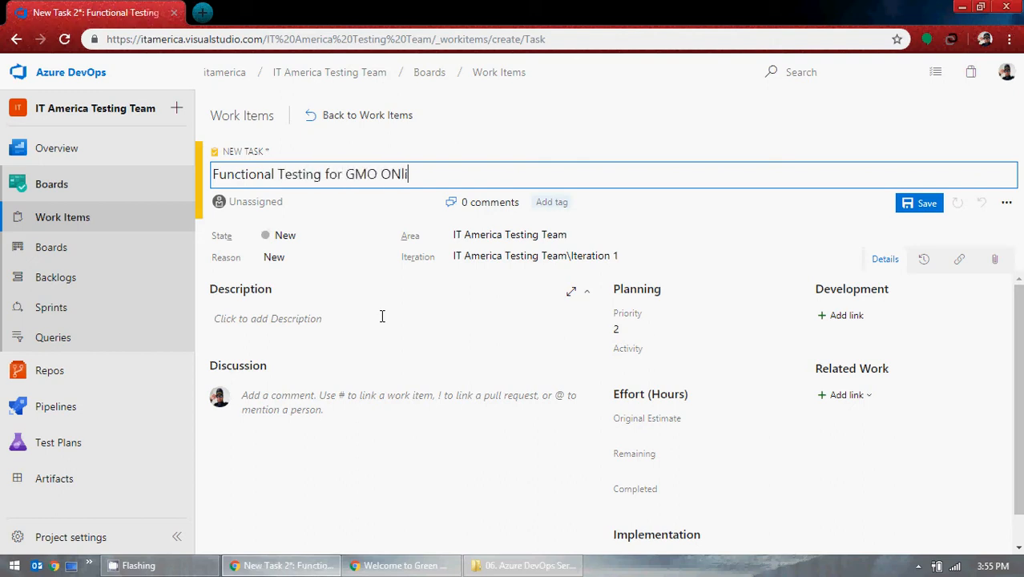
key(BackSpace)
key(BackSpace)
key(BackSpace)
key(BackSpace)
key(BackSpace)
text(nline)
click(377, 238)
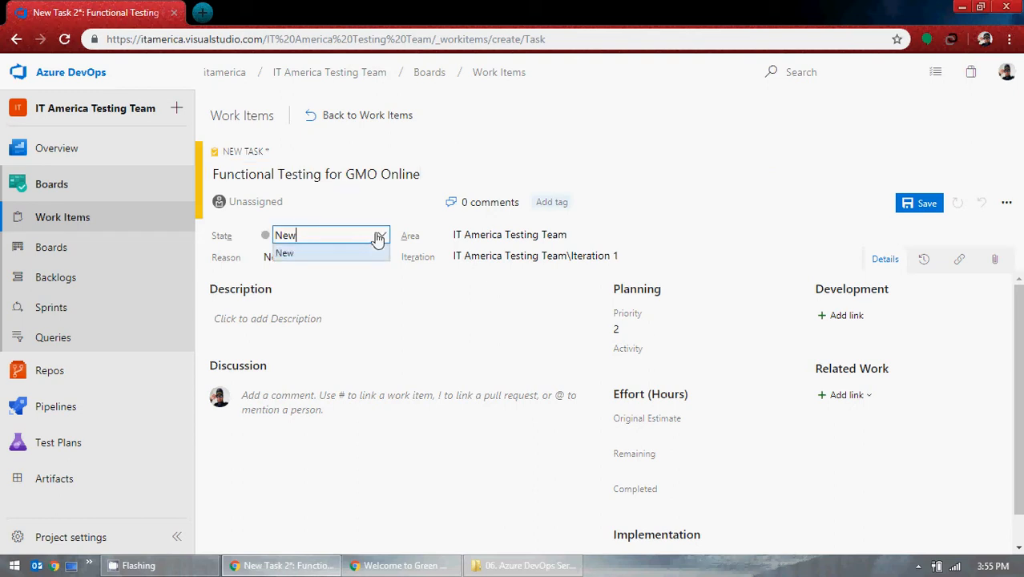
click(236, 260)
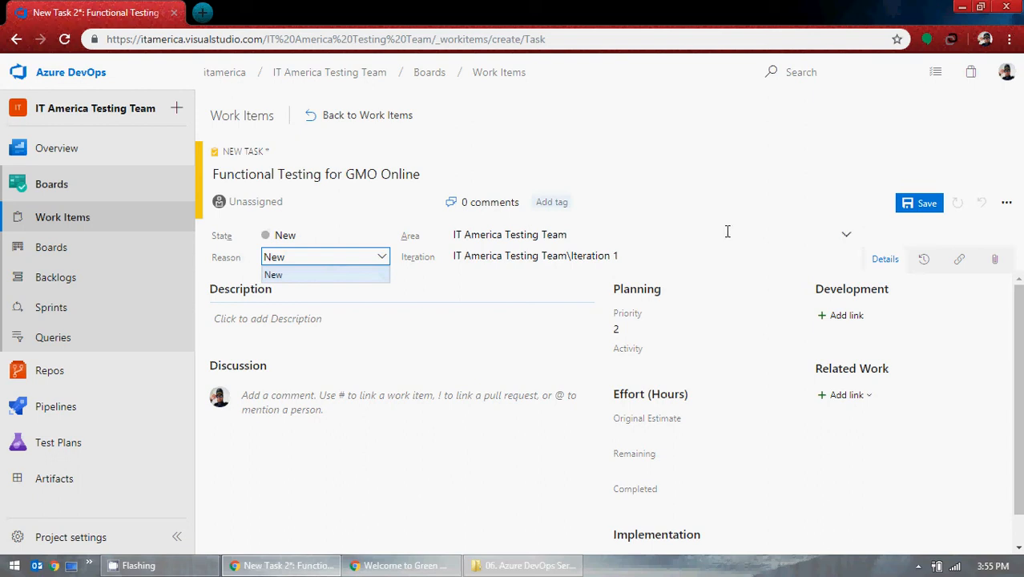
click(665, 199)
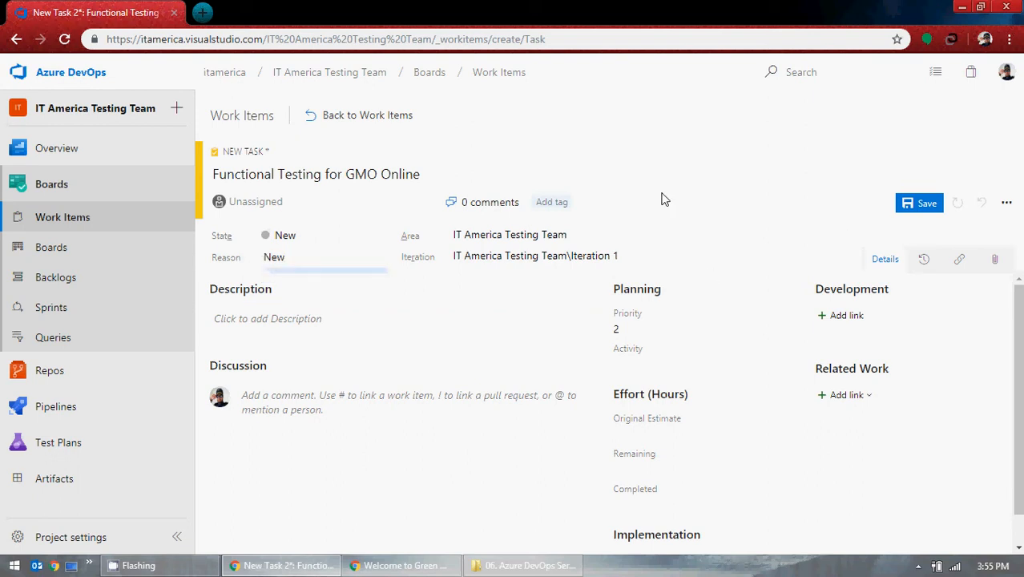
Enter the task description "Testing Functionalities and Features of web application of GMO Online.".
click(254, 319)
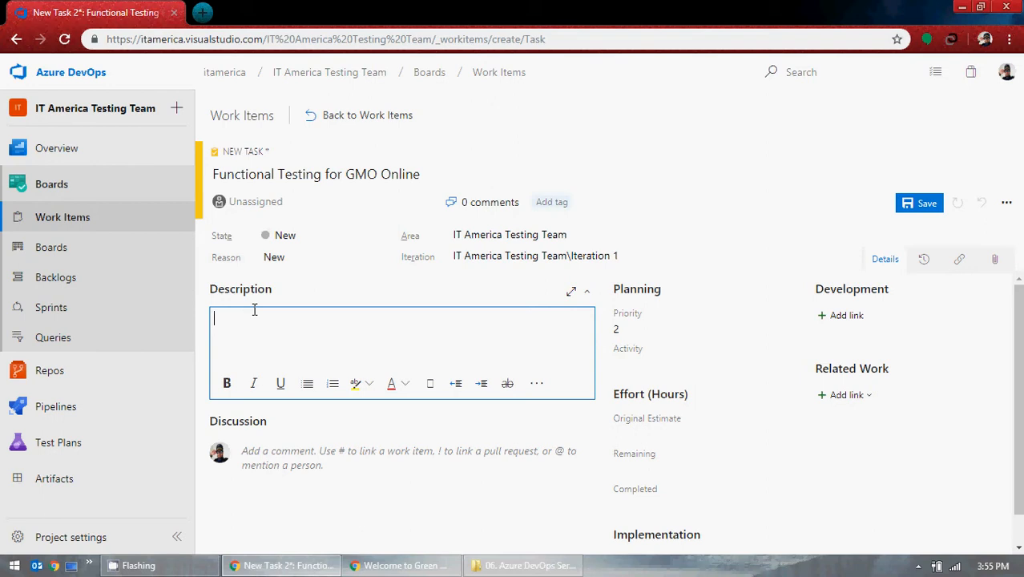
text(Functional Testing for)
key(BackSpace)
key(BackSpace)
key(BackSpace)
key(BackSpace)
key(BackSpace)
key(BackSpace)
key(BackSpace)
key(BackSpace)
key(BackSpace)
key(BackSpace)
key(BackSpace)
key(BackSpace)
key(BackSpace)
key(BackSpace)
key(BackSpace)
key(BackSpace)
key(BackSpace)
key(BackSpace)
key(BackSpace)
key(BackSpace)
text(Testing Functionalities and )
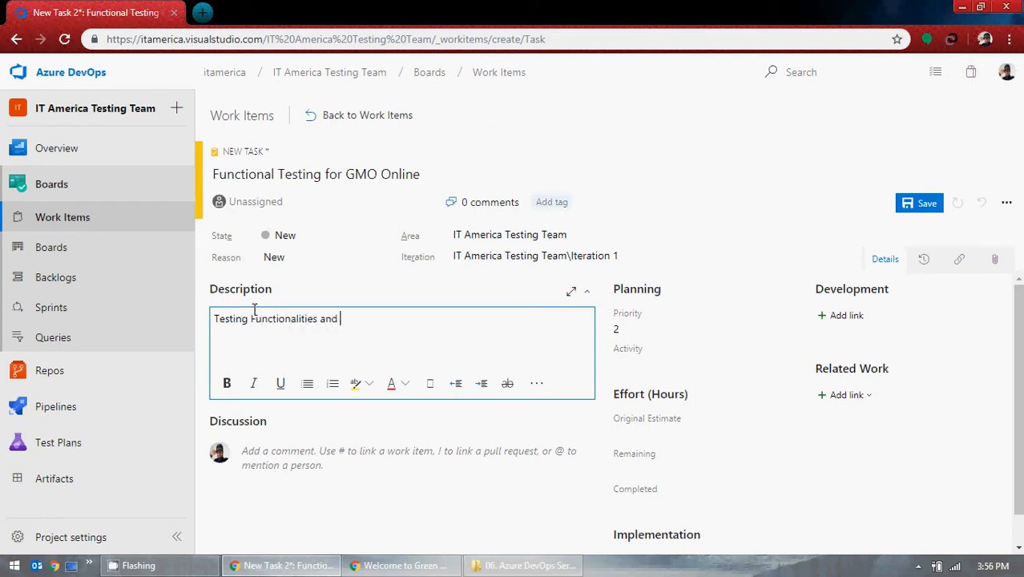
text(Features of an web)
text(si)
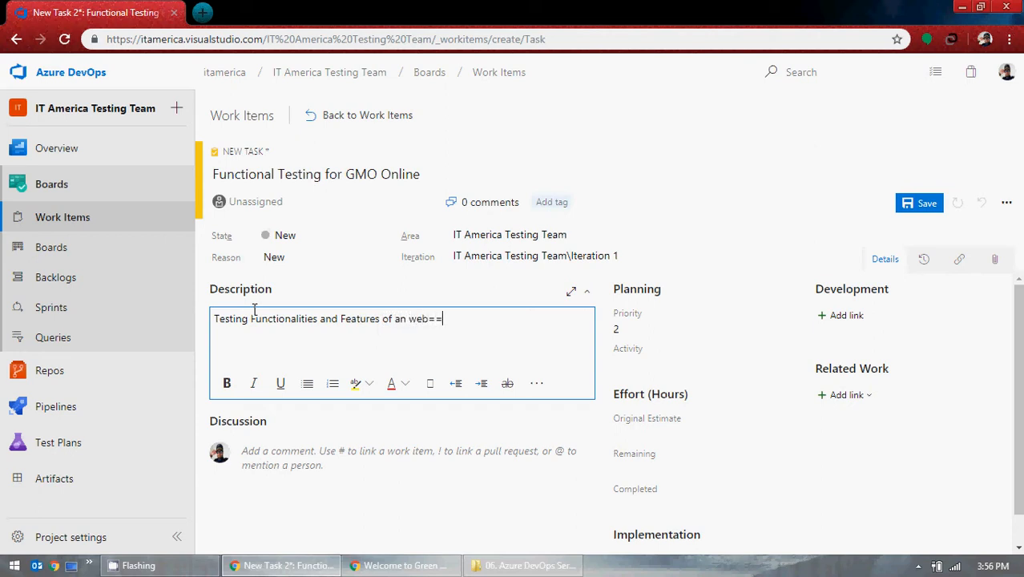
key(BackSpace)
key(BackSpace)
key(BackSpace)
key(BackSpace)
key(BackSpace)
key(BackSpace)
key(BackSpace)
key(BackSpace)
text(weba)
key(BackSpace)
text(application of GMO ON)
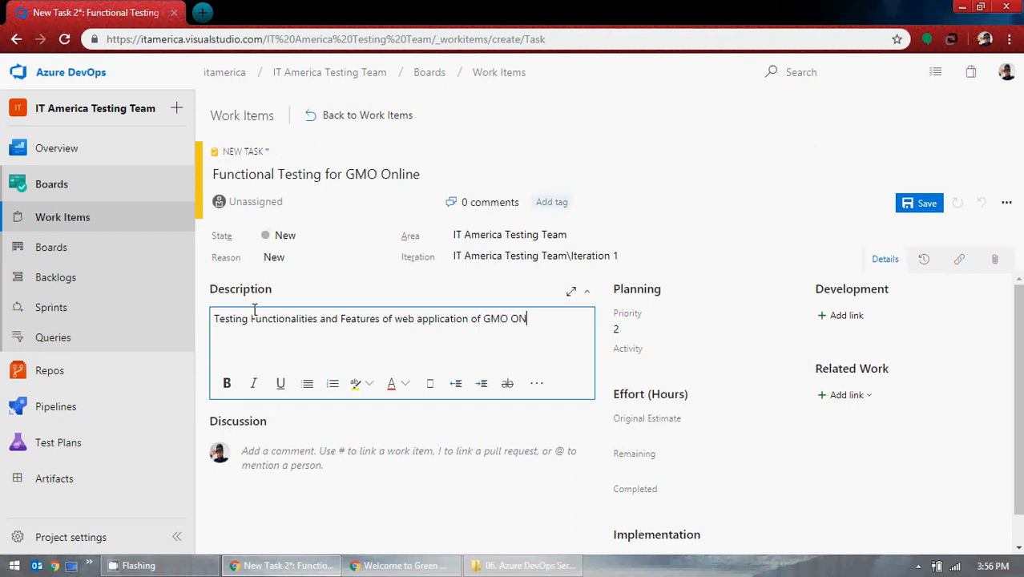
key(BackSpace)
text(nline.)
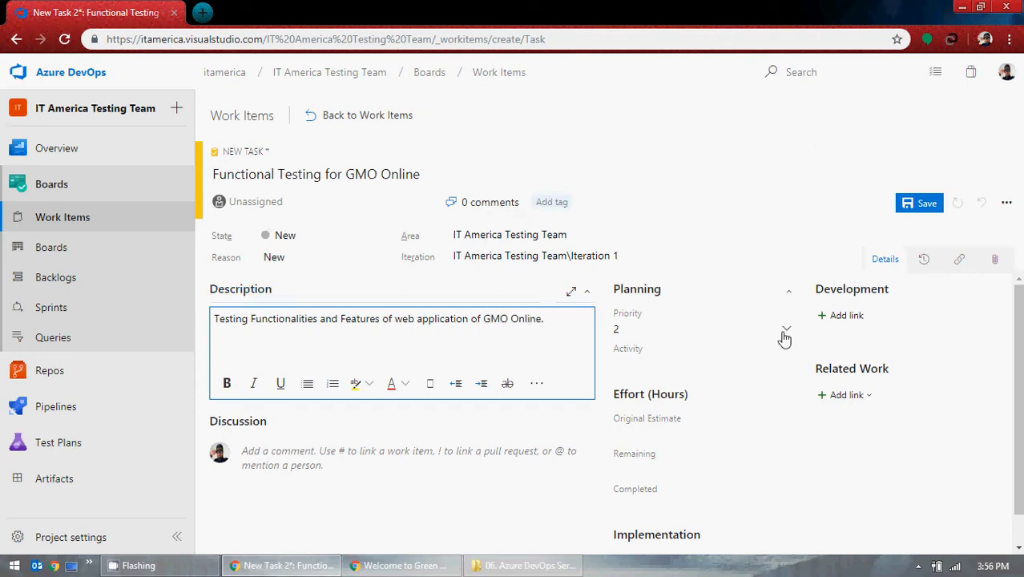
Set the task's priority to 1 and its original estimate to 5 hours, leaving remaining and completed effort empty.
click(784, 331)
click(684, 347)
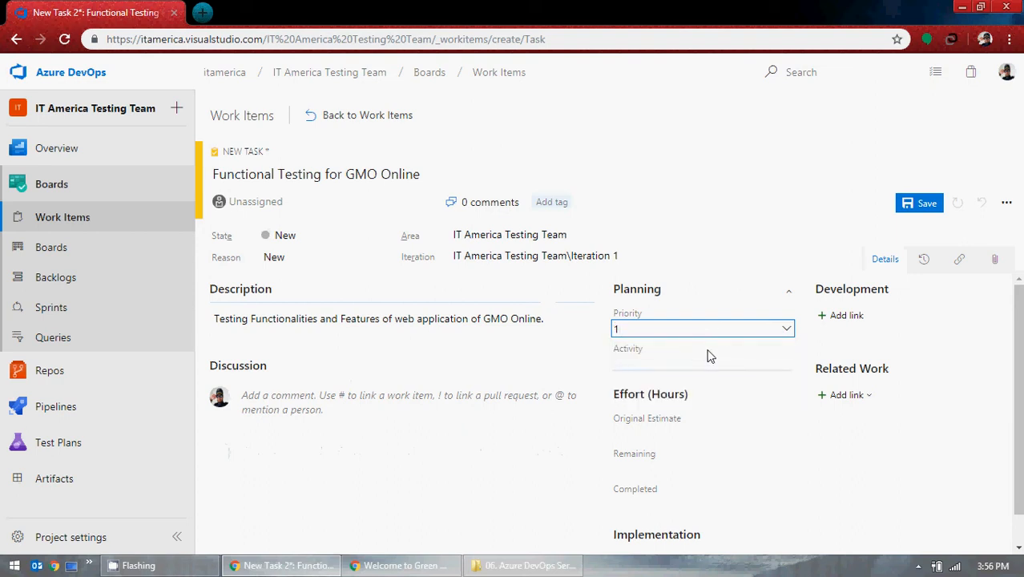
click(671, 432)
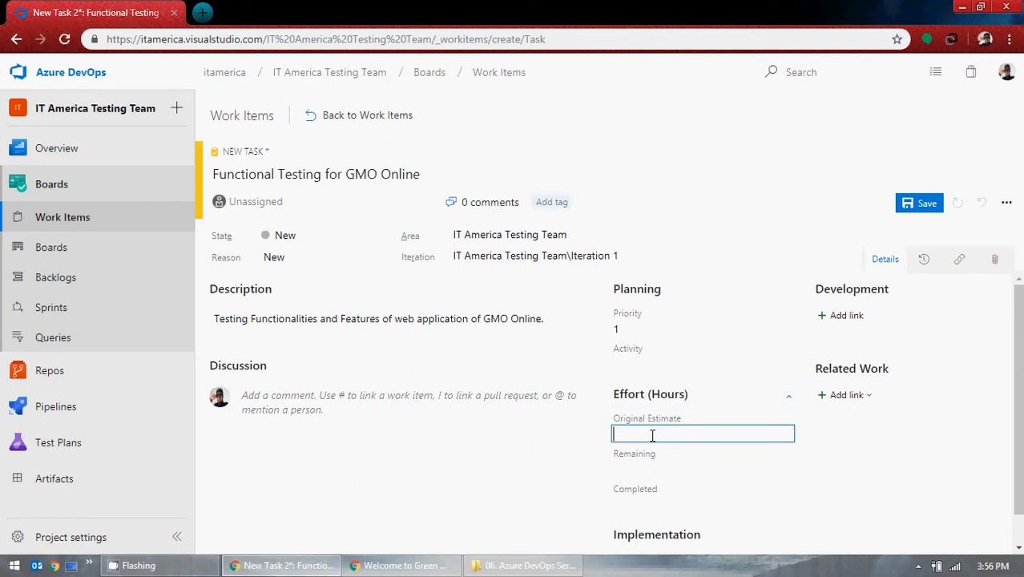
text(5)
scroll(742, 394, down, 1)
click(652, 439)
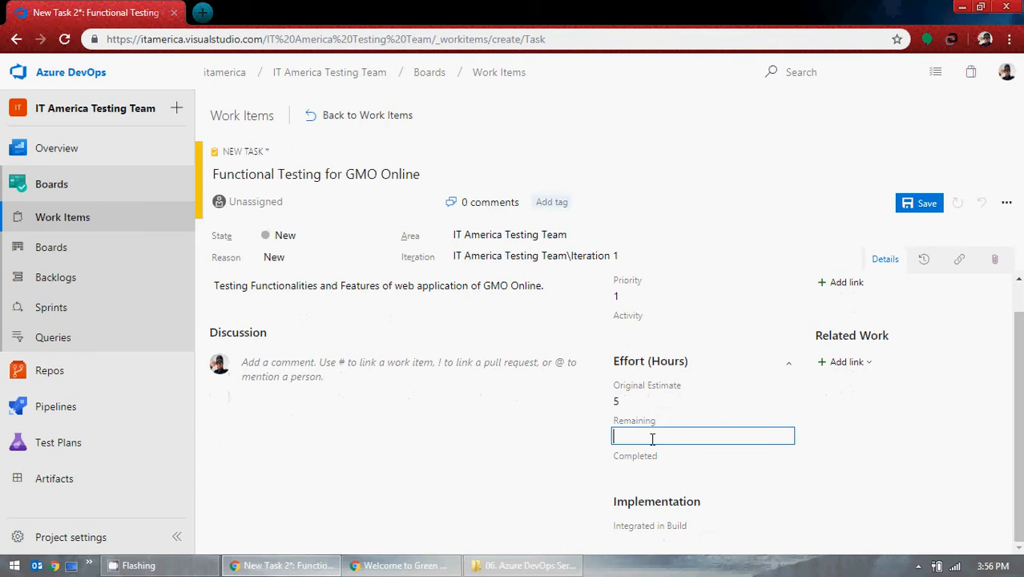
click(653, 467)
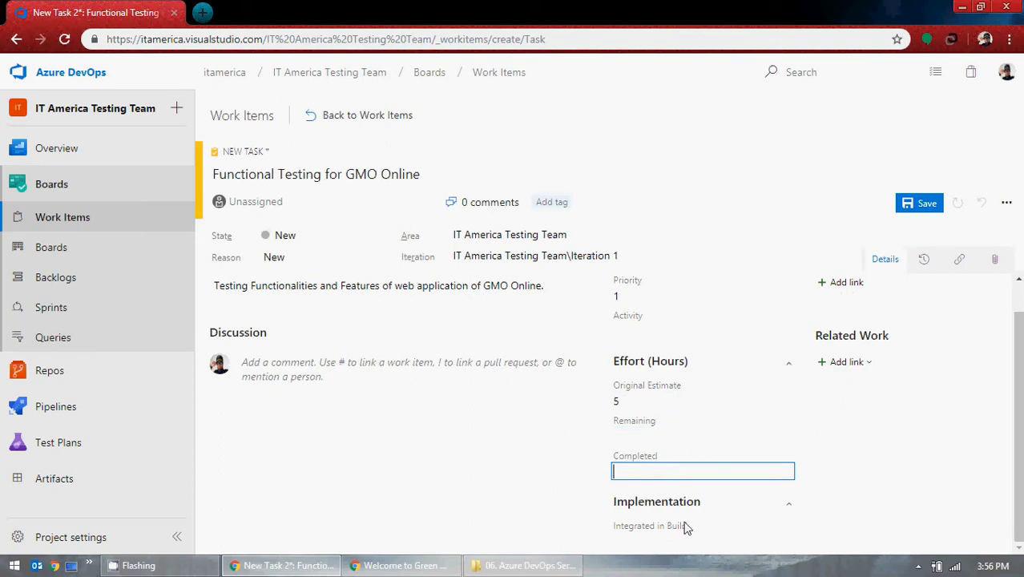
click(719, 528)
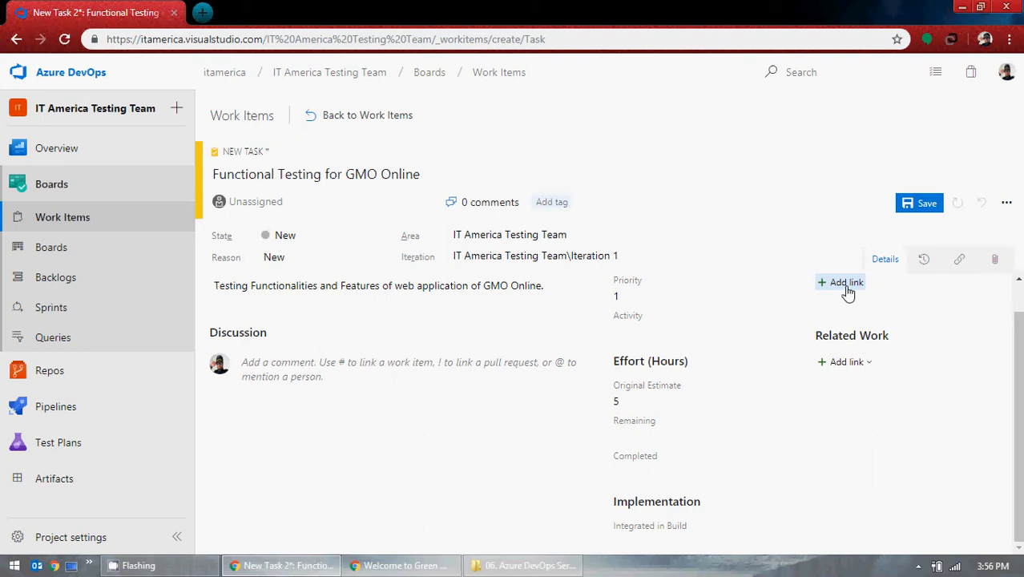
Link the existing user story 22, "Web application GMO OnLine Project", to the task as Related work.
click(860, 362)
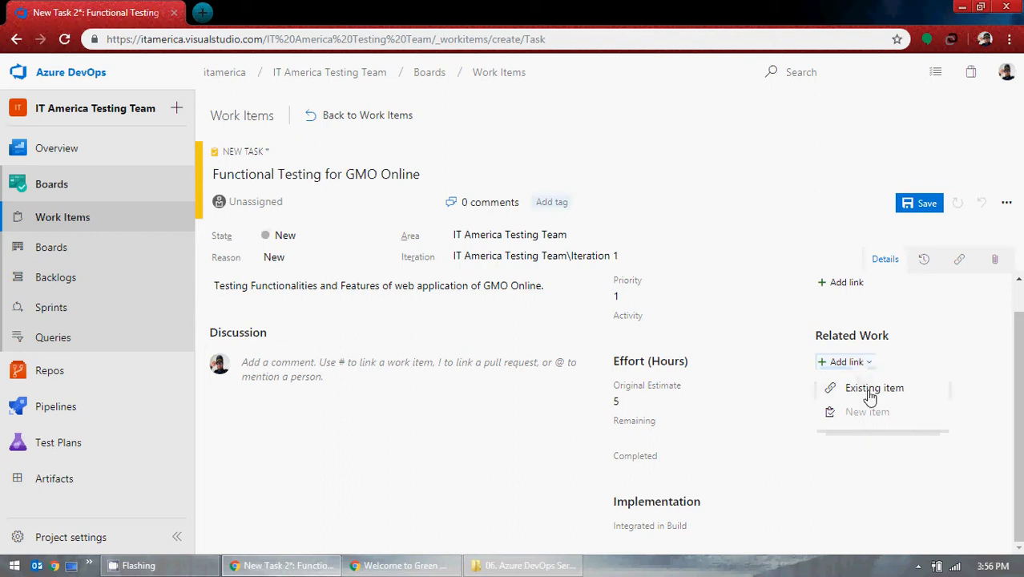
click(869, 393)
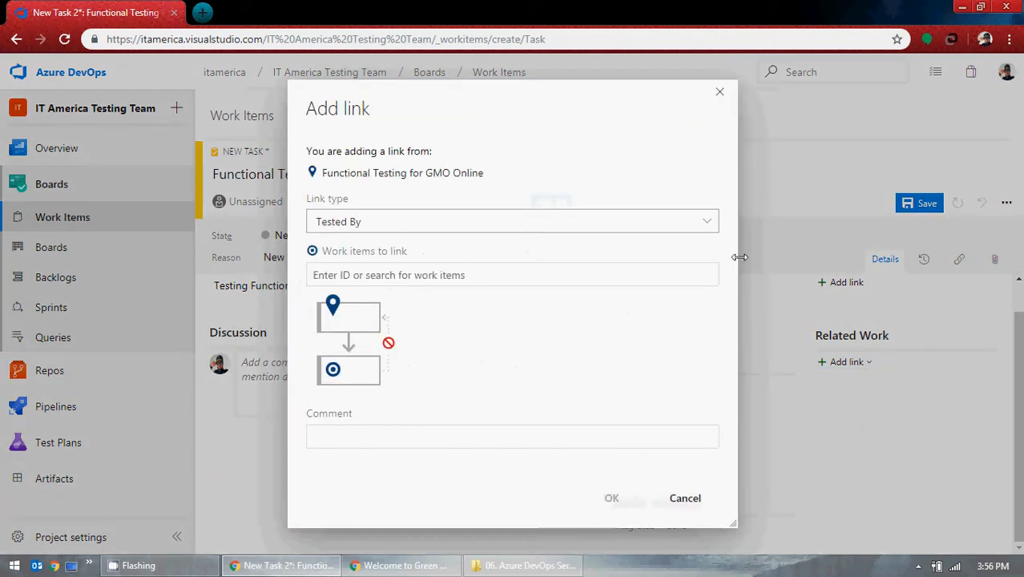
click(709, 222)
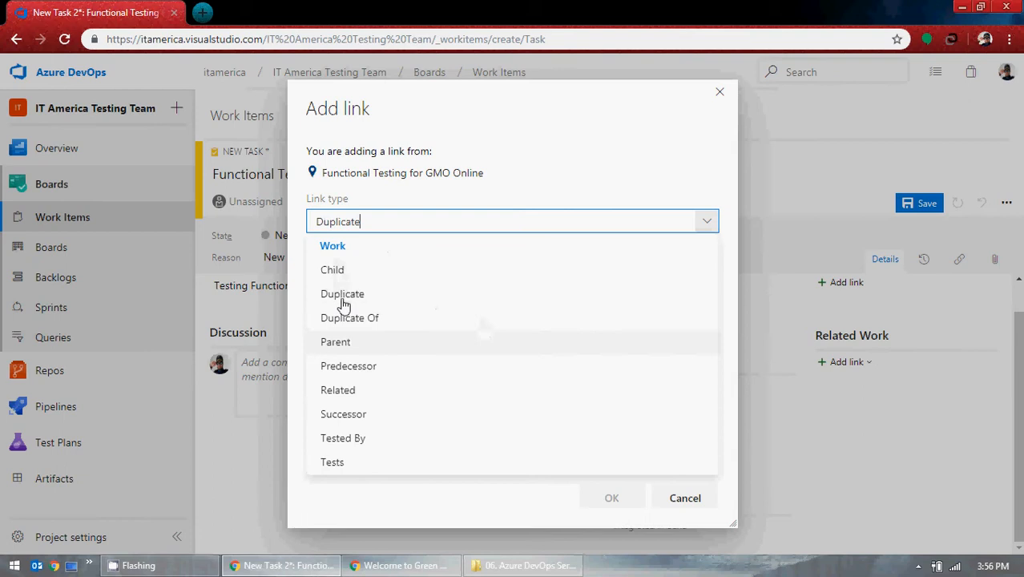
click(360, 392)
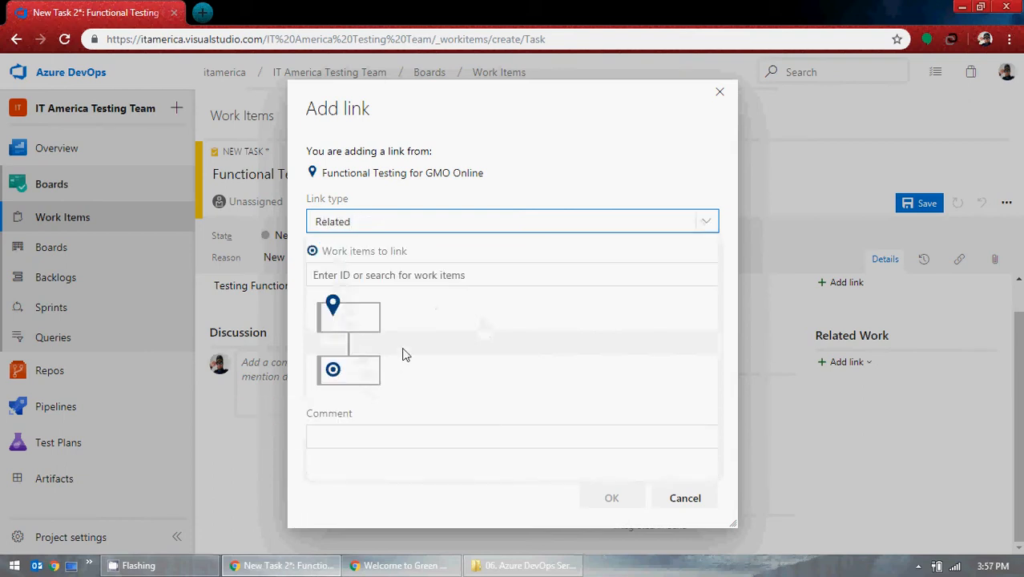
click(466, 276)
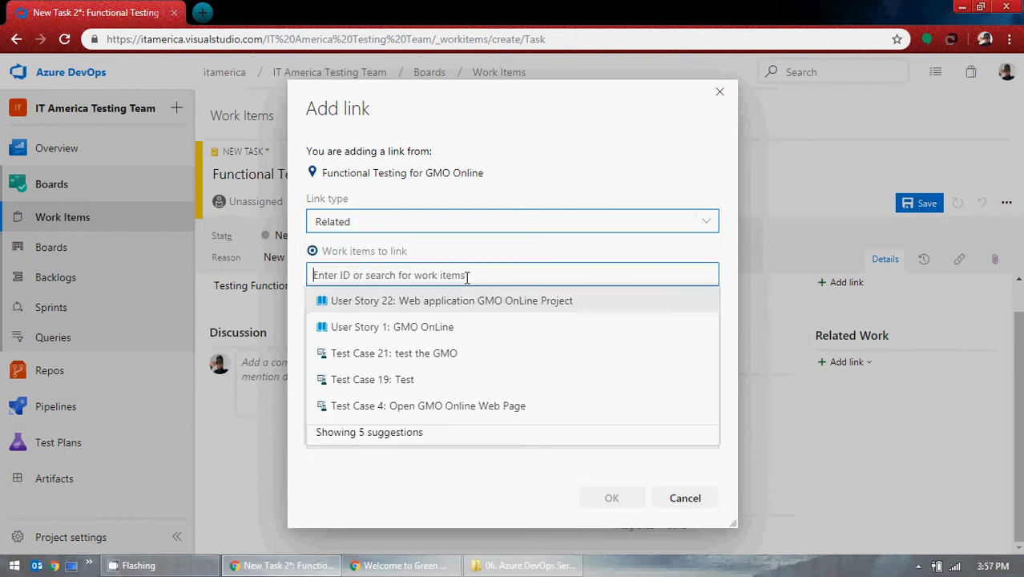
click(459, 305)
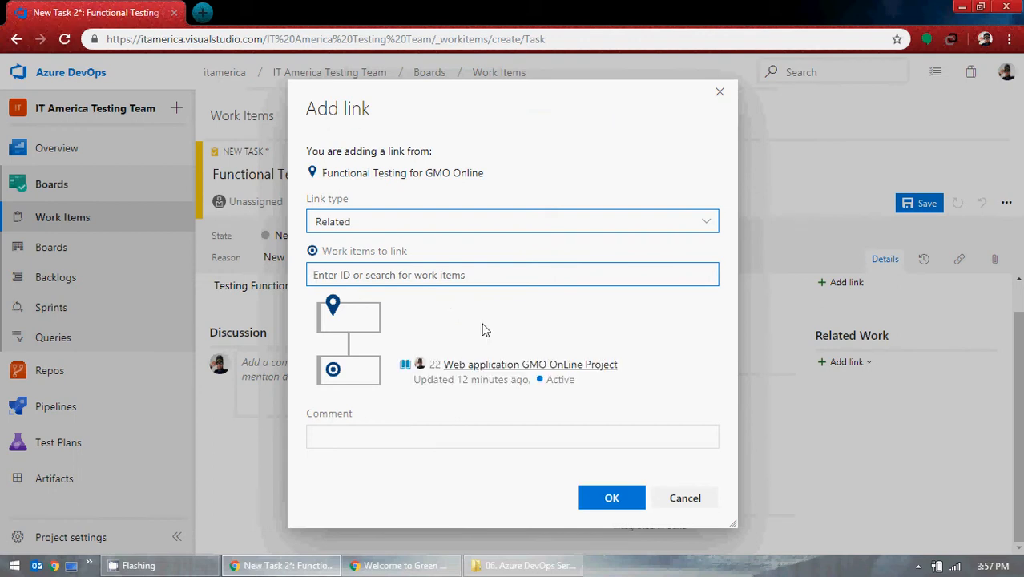
click(618, 499)
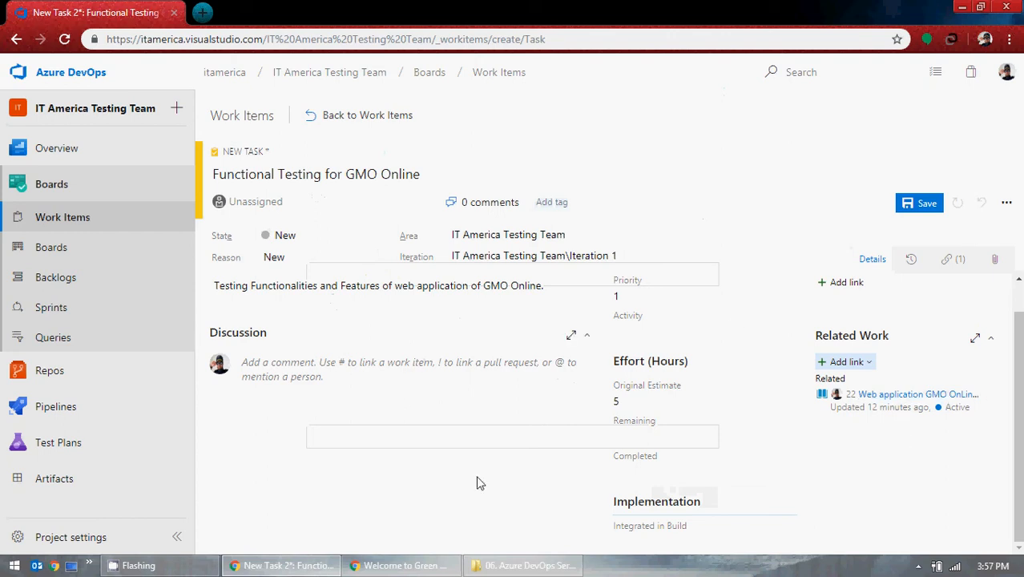
Assign the new task to the suggested team member.
click(421, 205)
click(326, 225)
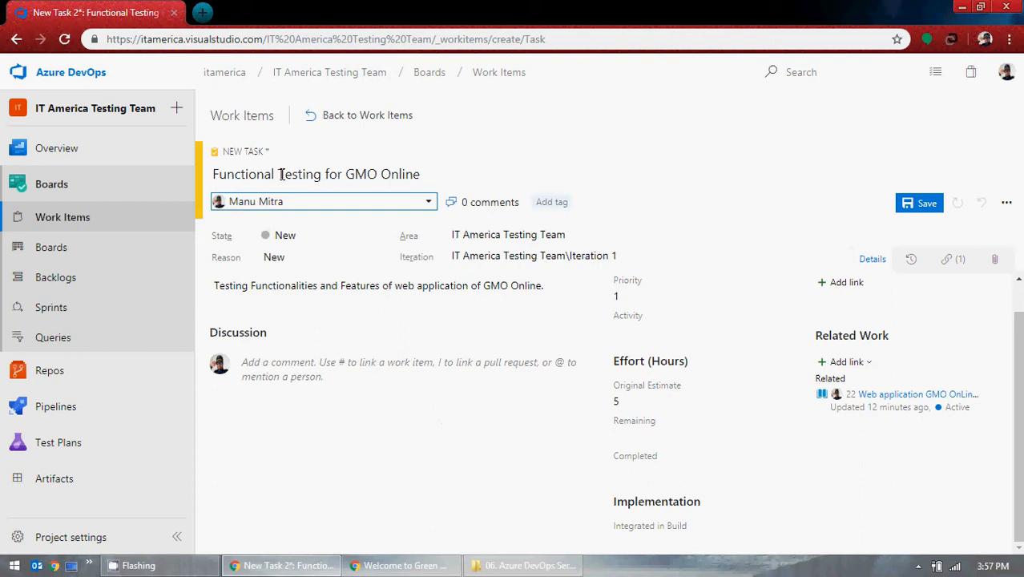
drag(276, 174, 195, 174)
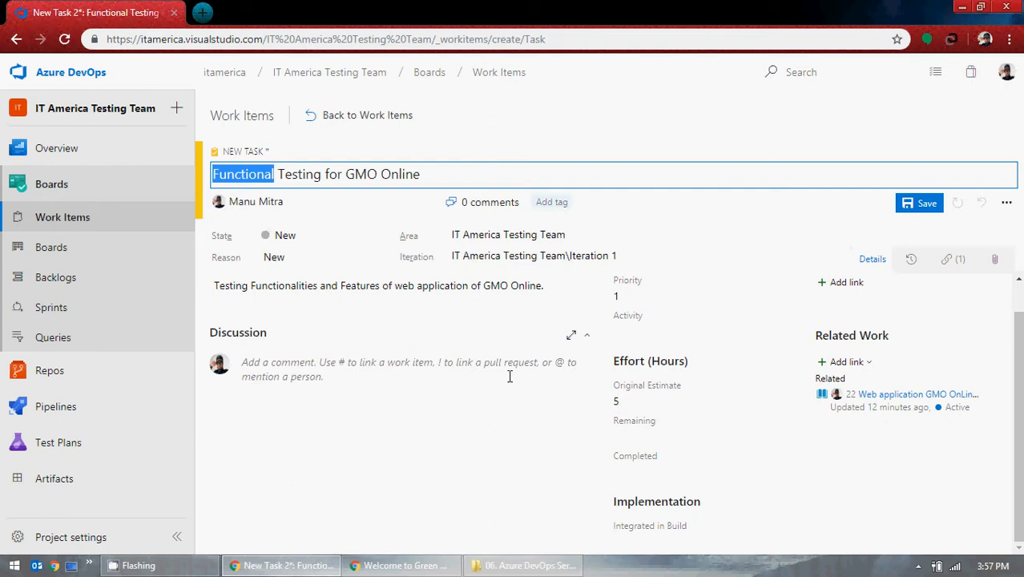
Save the new functional testing task.
click(921, 207)
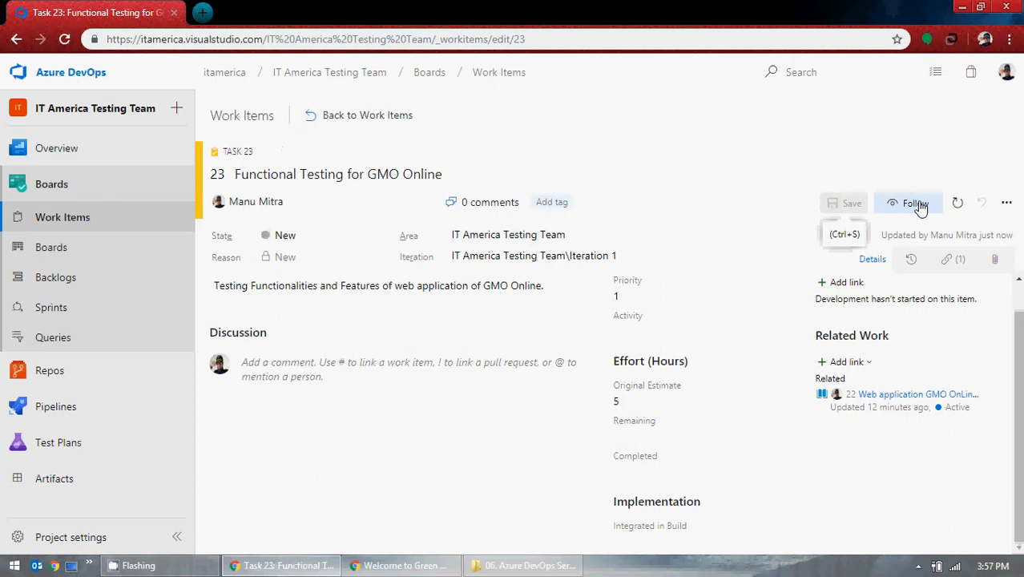
click(921, 206)
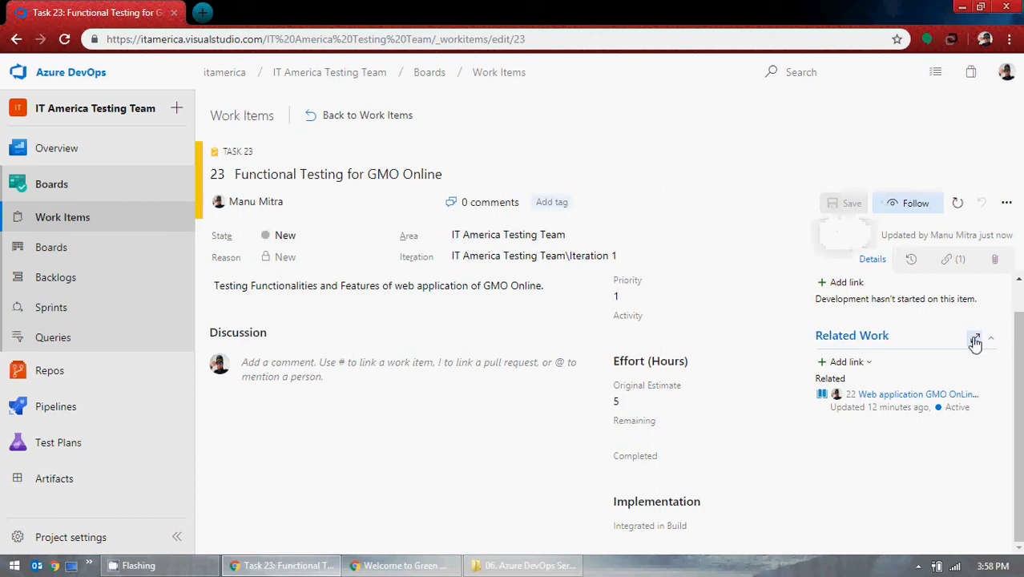
Check the saved task's attachments and links, and return to the work items list.
click(991, 260)
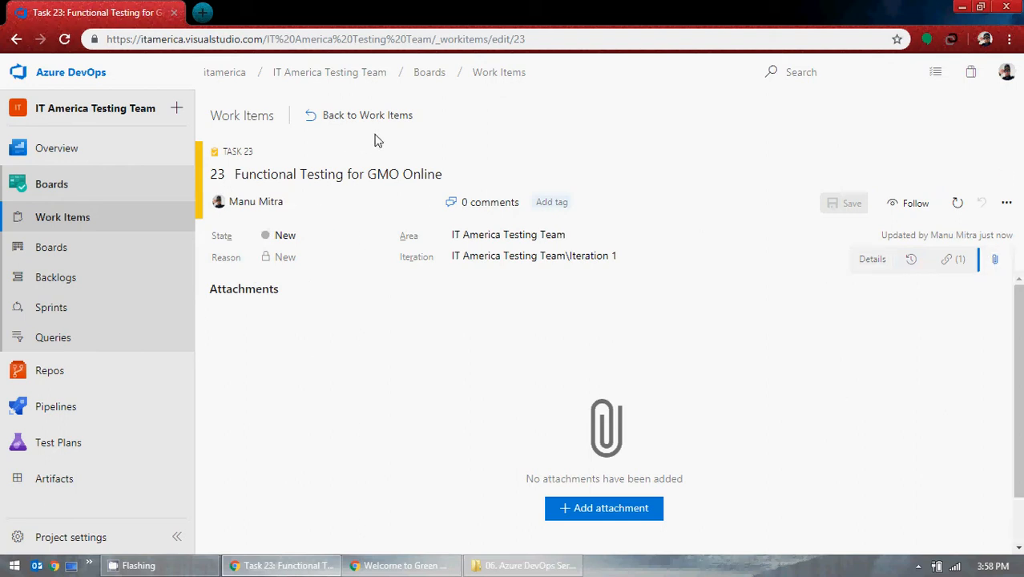
click(951, 260)
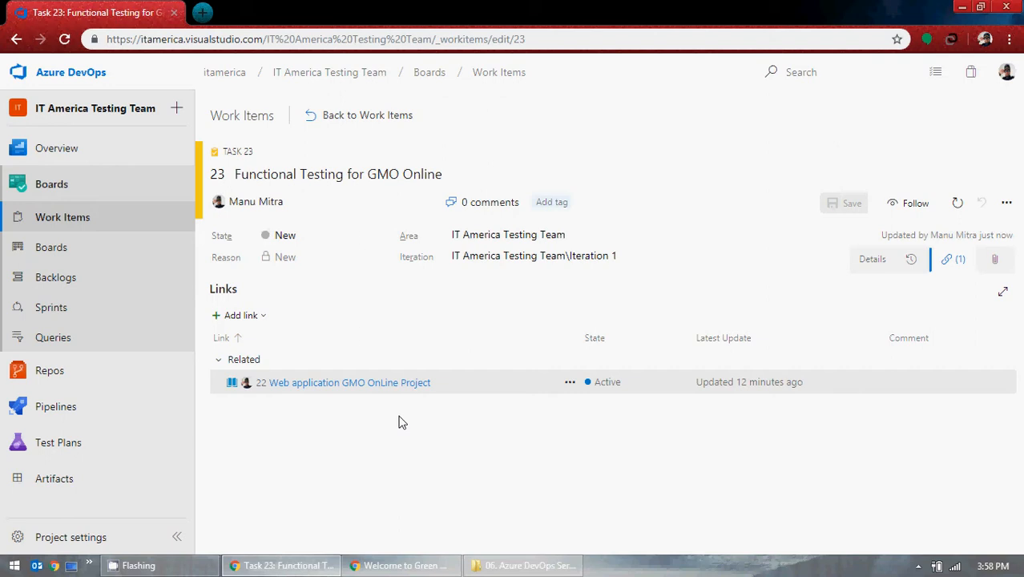
click(369, 116)
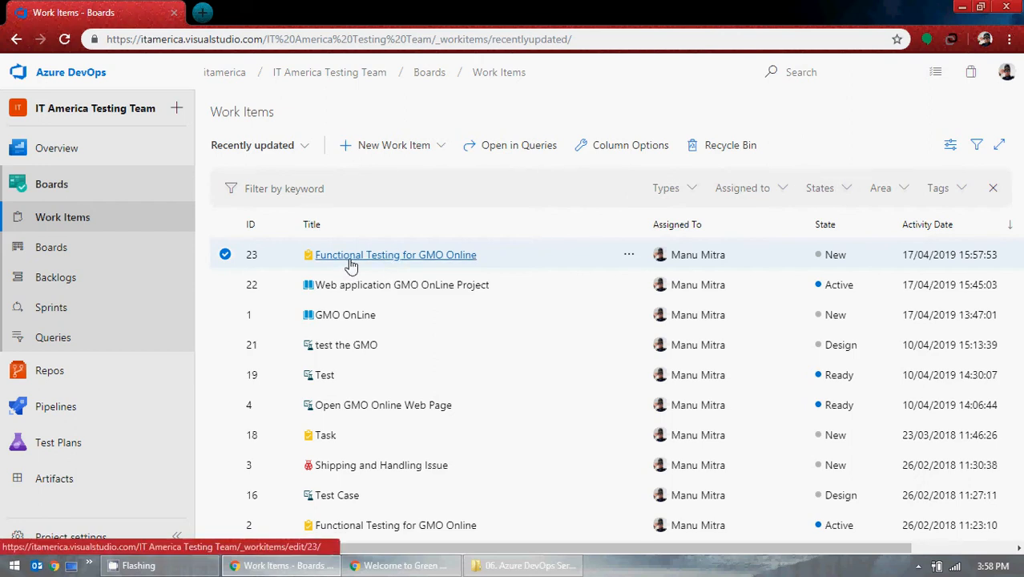
Reopen task 23, set its state to Active with the reason "Work started", and save it.
click(402, 257)
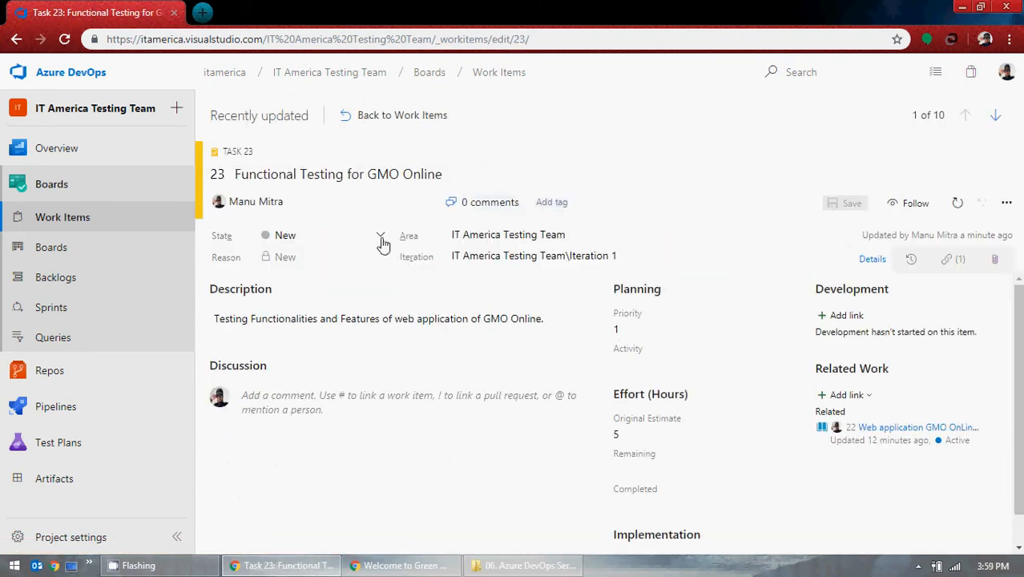
click(381, 241)
click(338, 270)
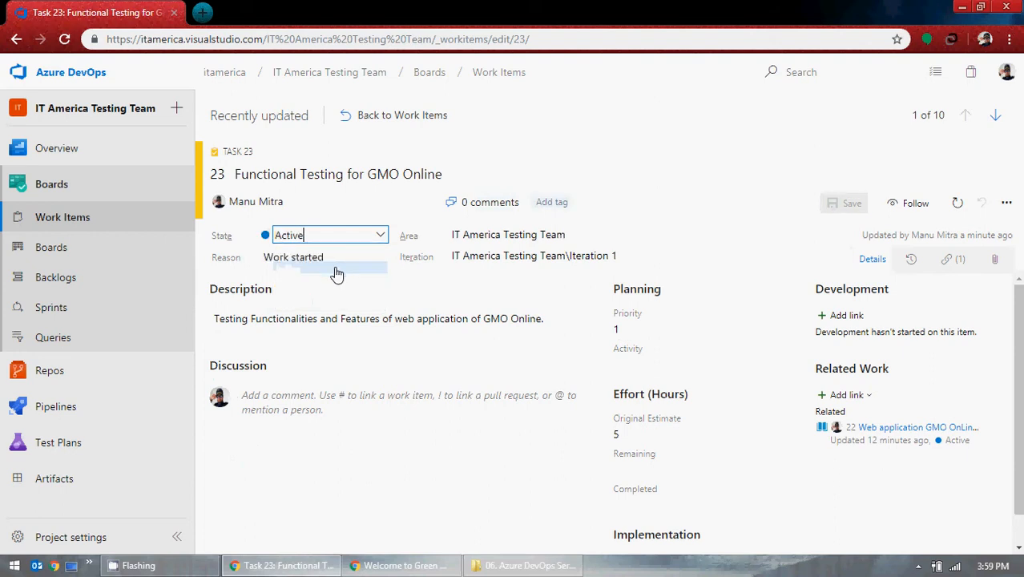
click(380, 258)
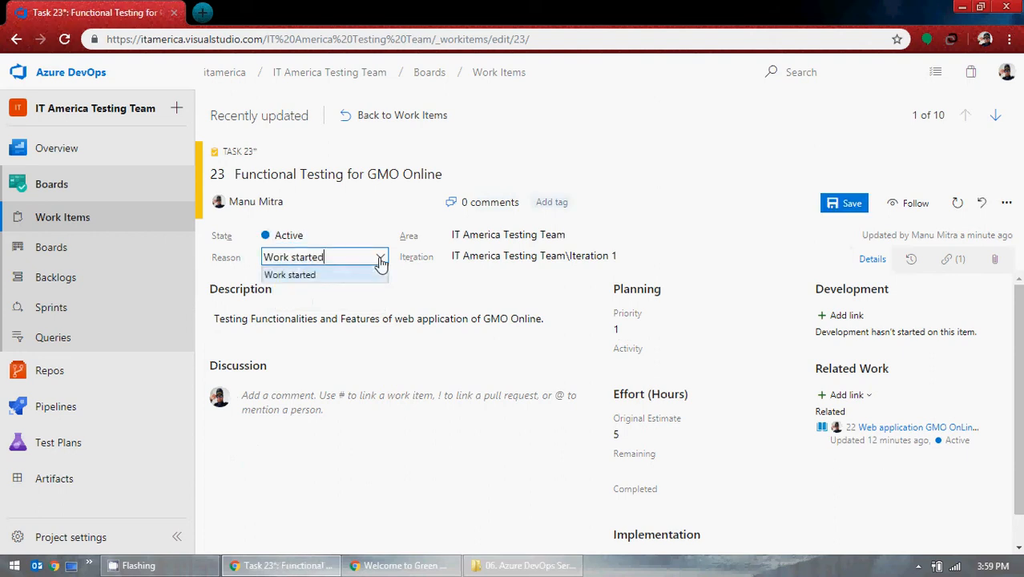
click(380, 257)
click(847, 203)
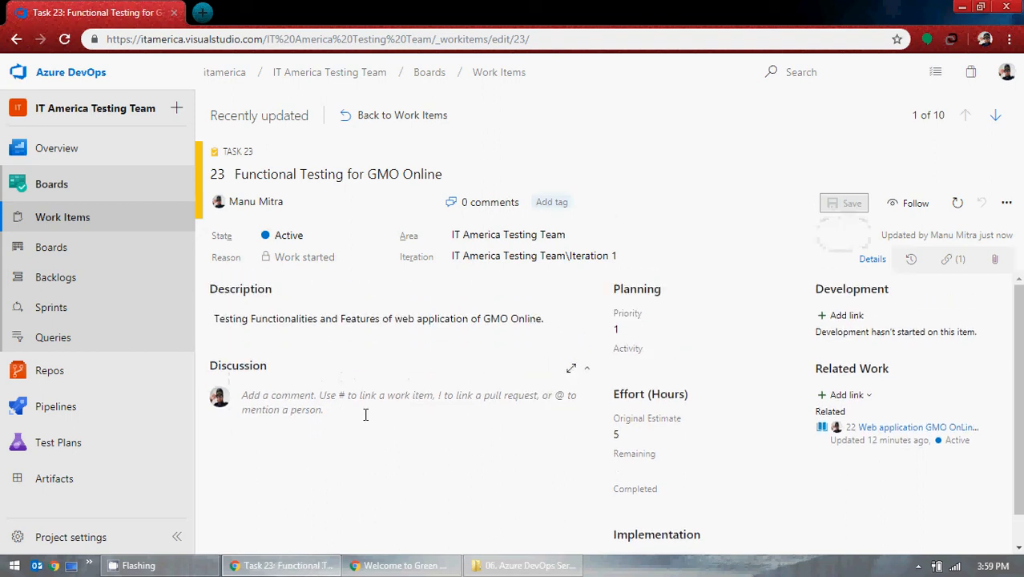
Check task 23 in the work items list, reopen it and collapse the project navigation.
click(394, 117)
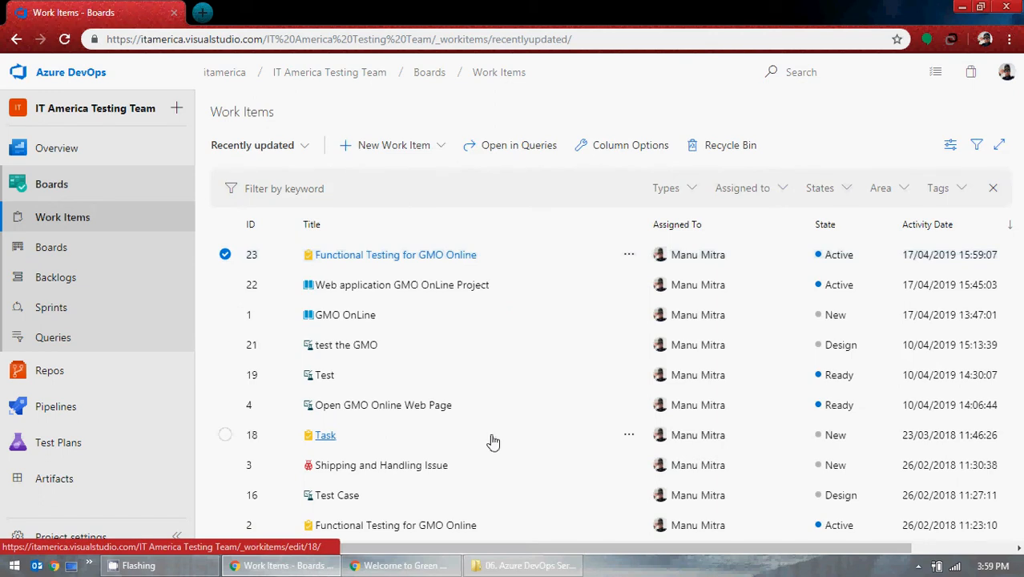
click(409, 256)
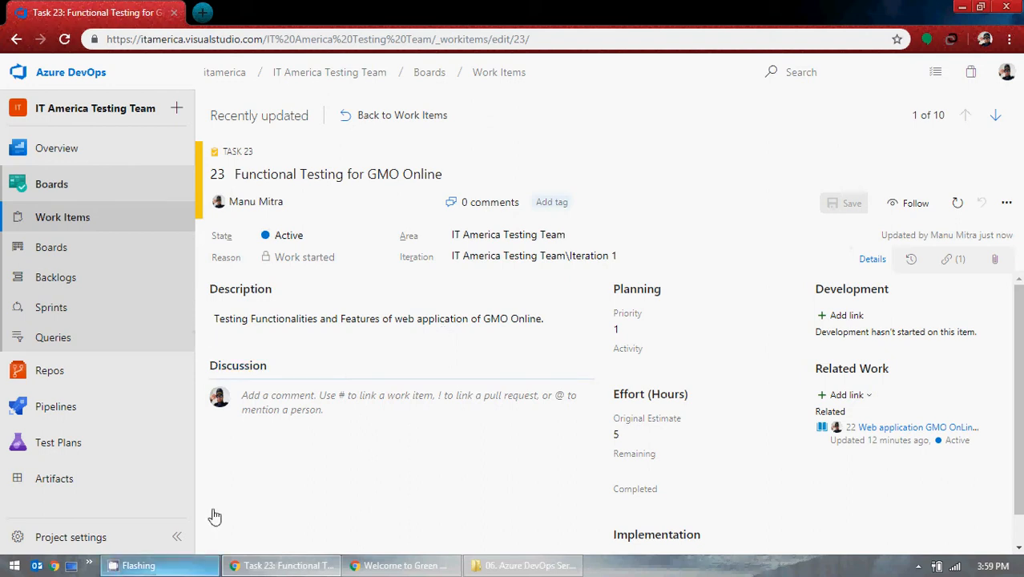
click(180, 542)
click(143, 408)
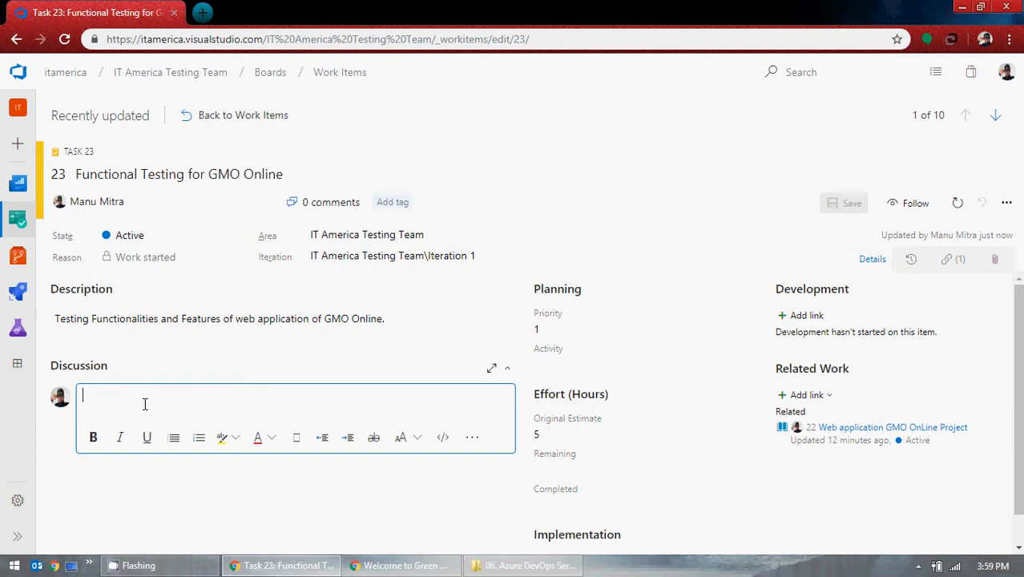
click(18, 334)
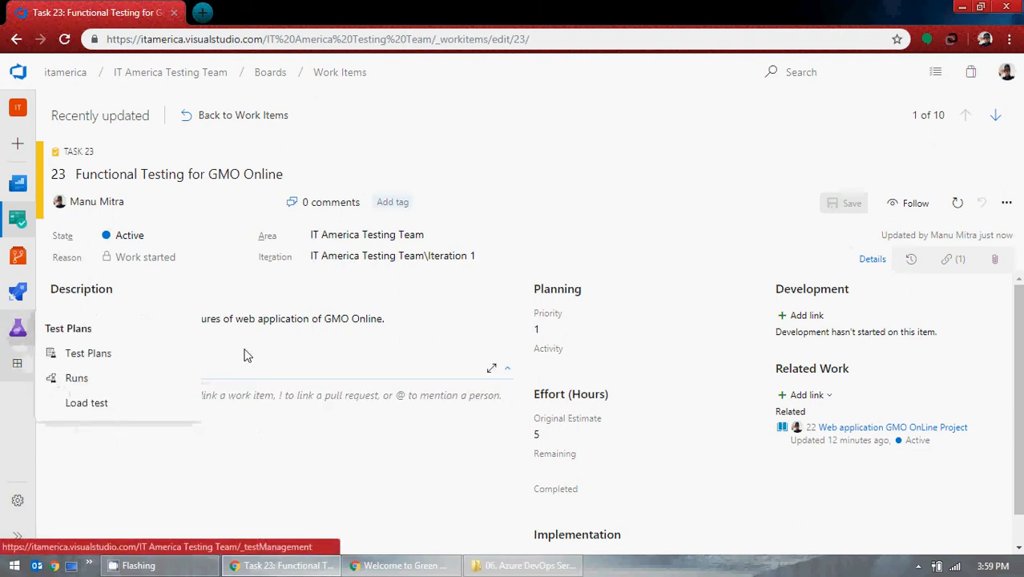
click(237, 397)
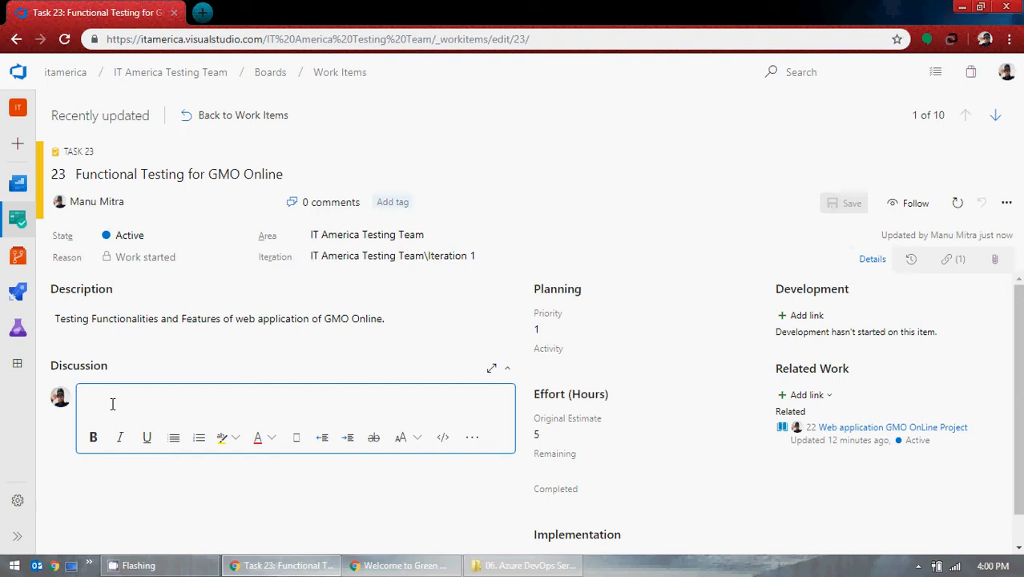
Reopen task 23 from the work items list, set remaining effort to 5 hours and completed effort to 0, and save it.
click(265, 118)
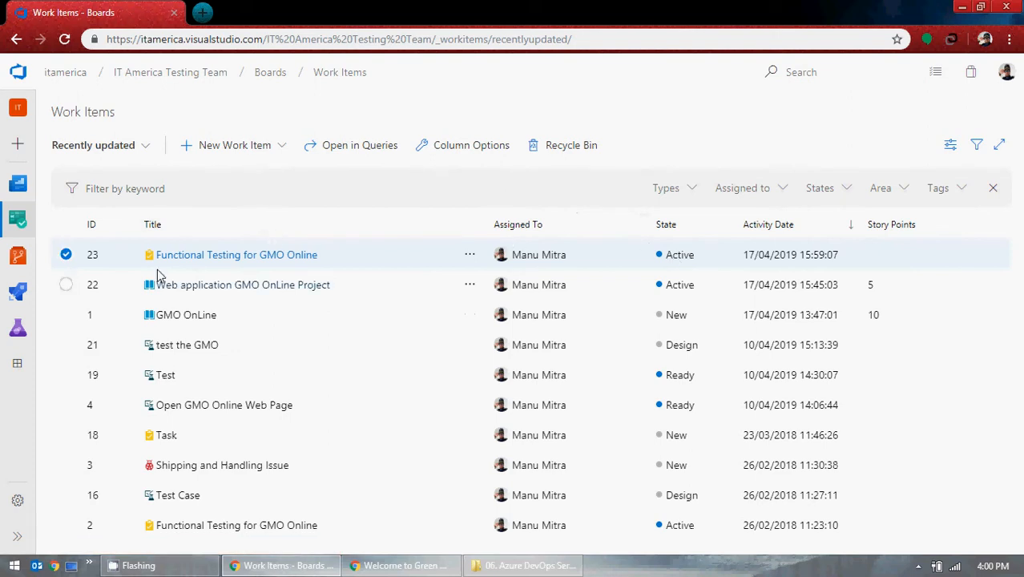
click(212, 255)
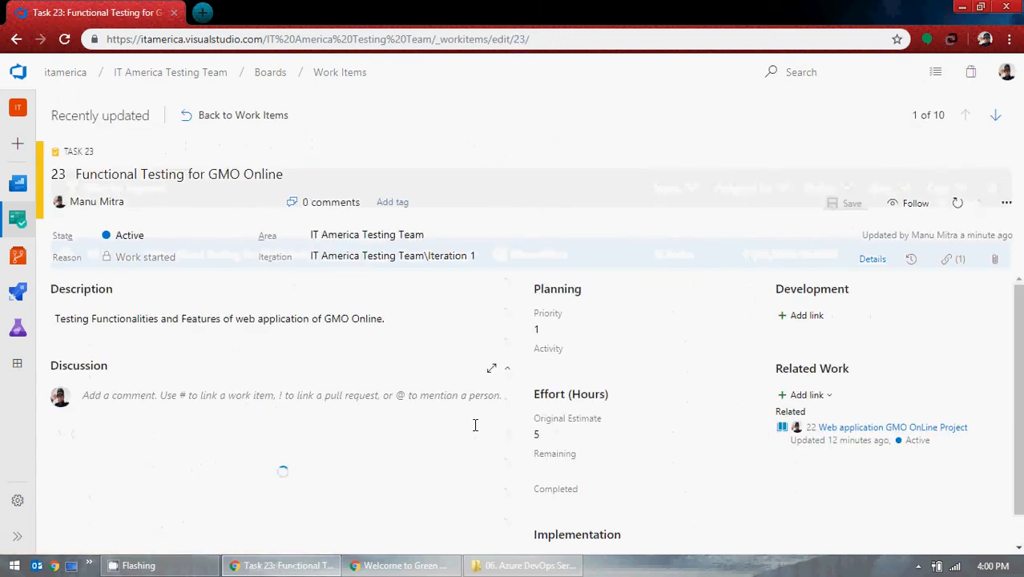
scroll(478, 423, down, 1)
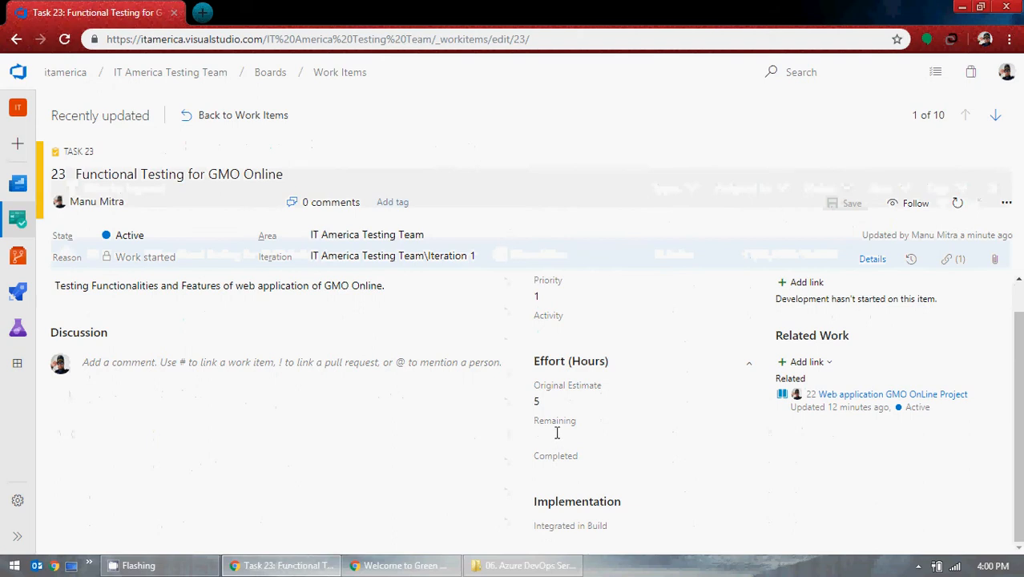
click(557, 432)
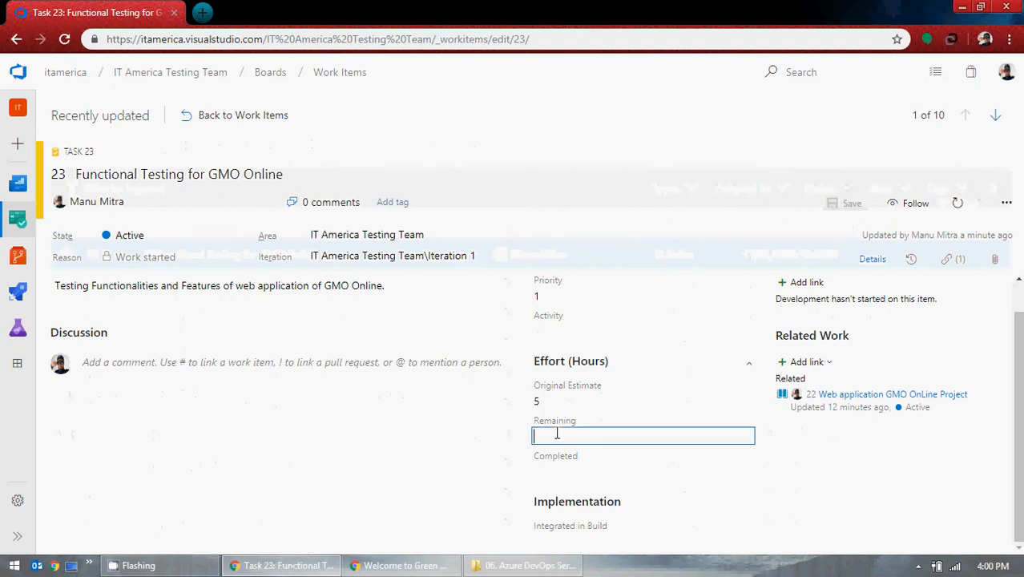
text(5)
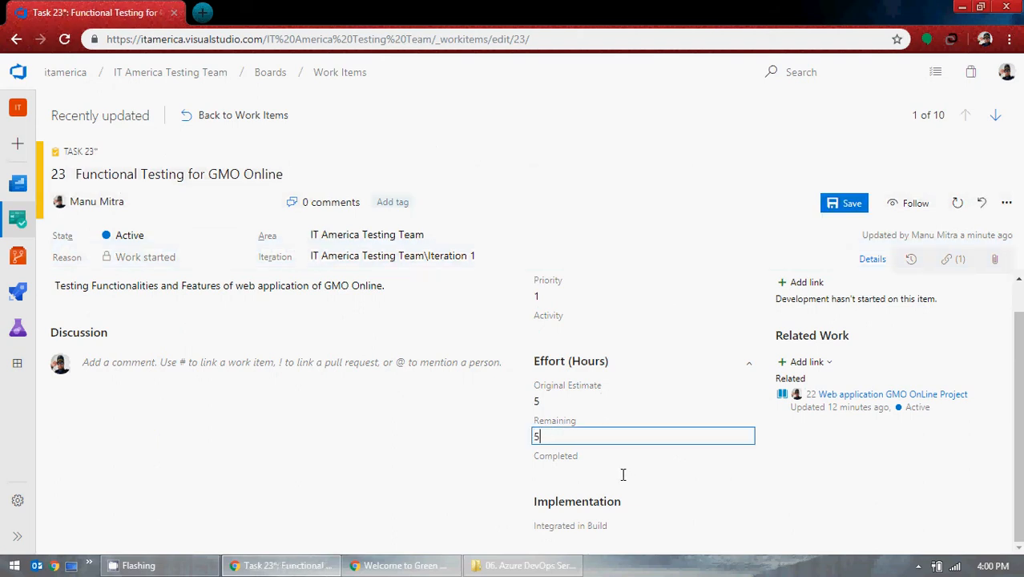
click(622, 470)
text(0)
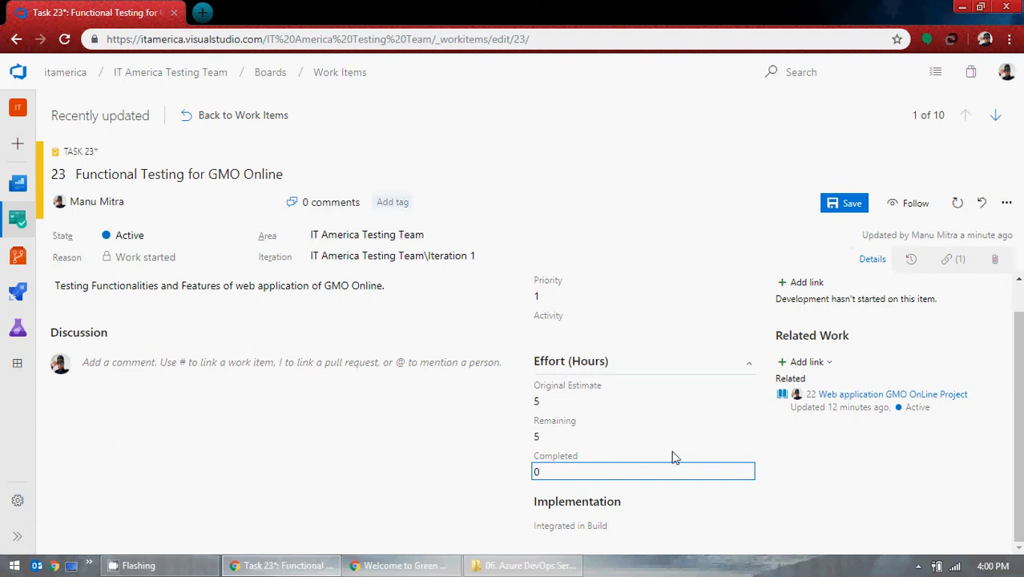
click(619, 531)
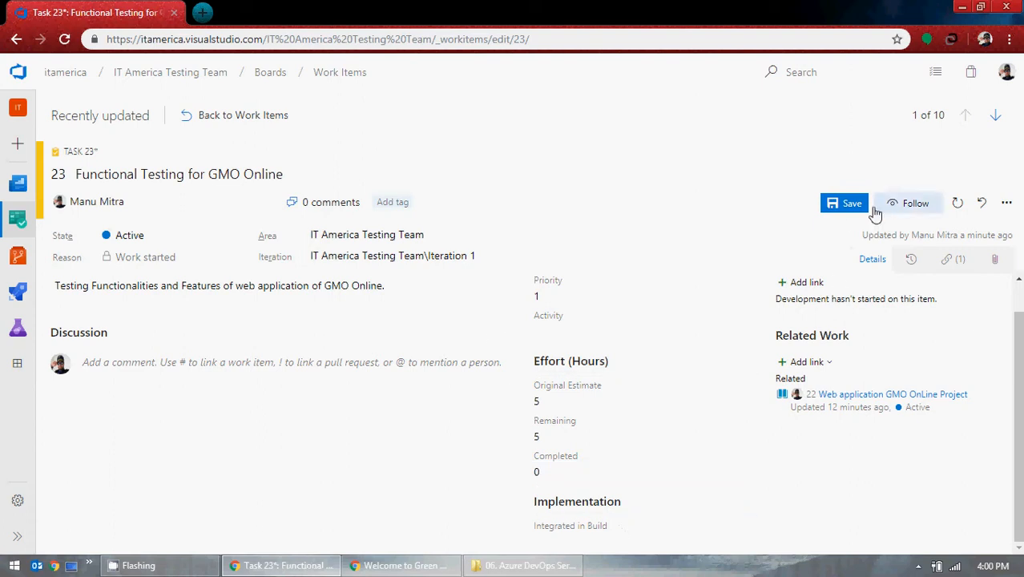
click(846, 206)
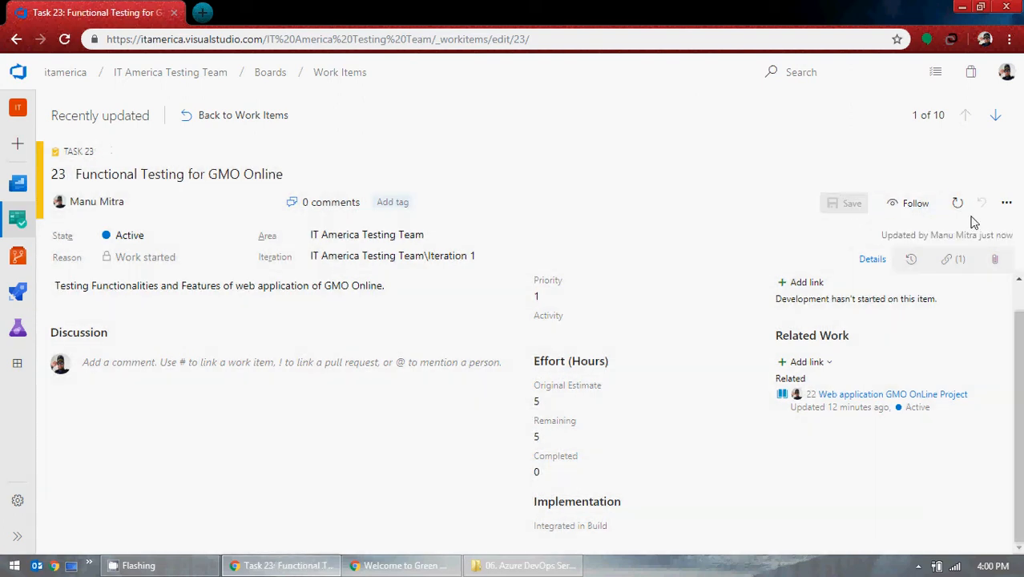
click(1006, 207)
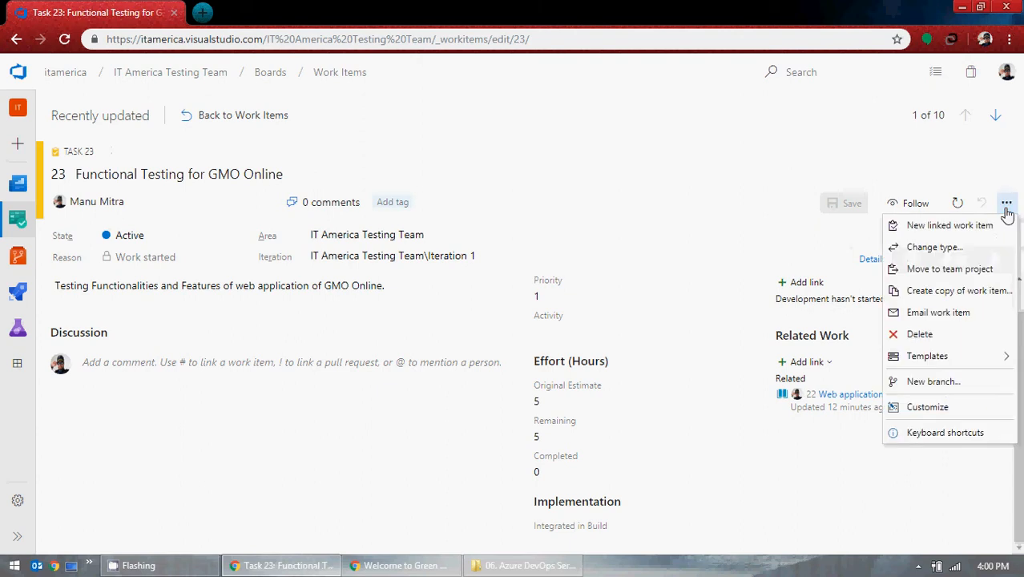
click(586, 189)
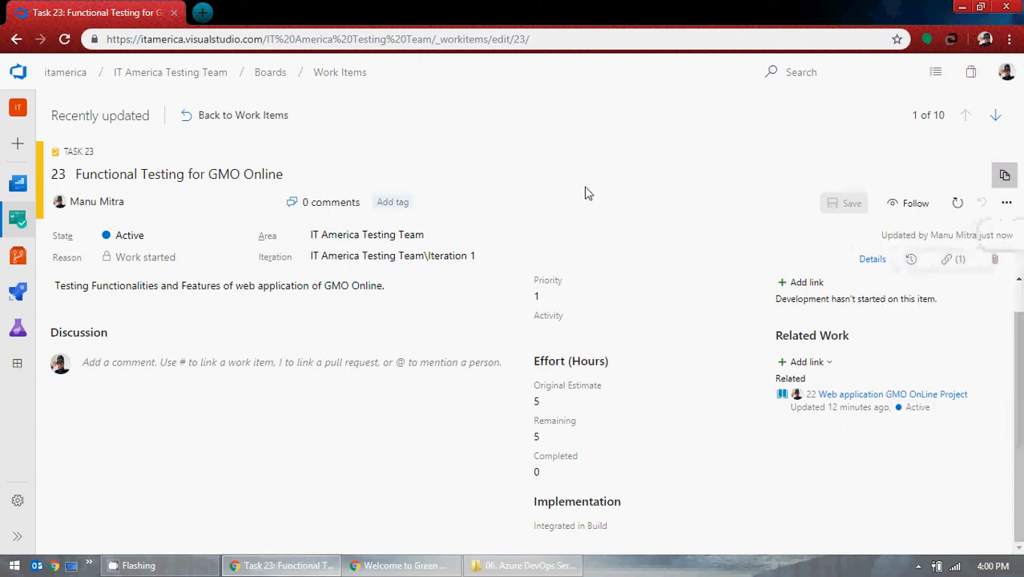
click(1007, 205)
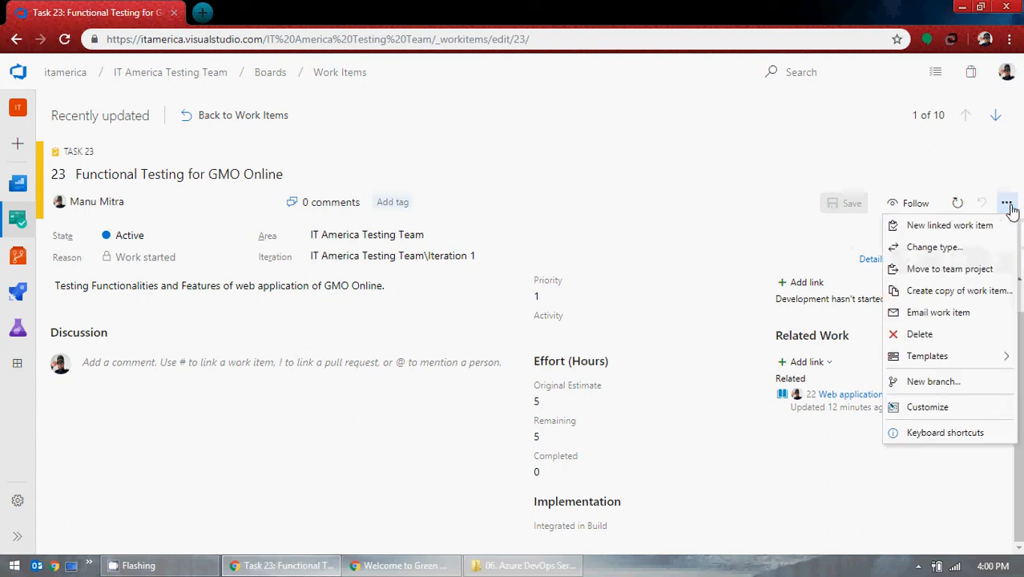
click(1007, 205)
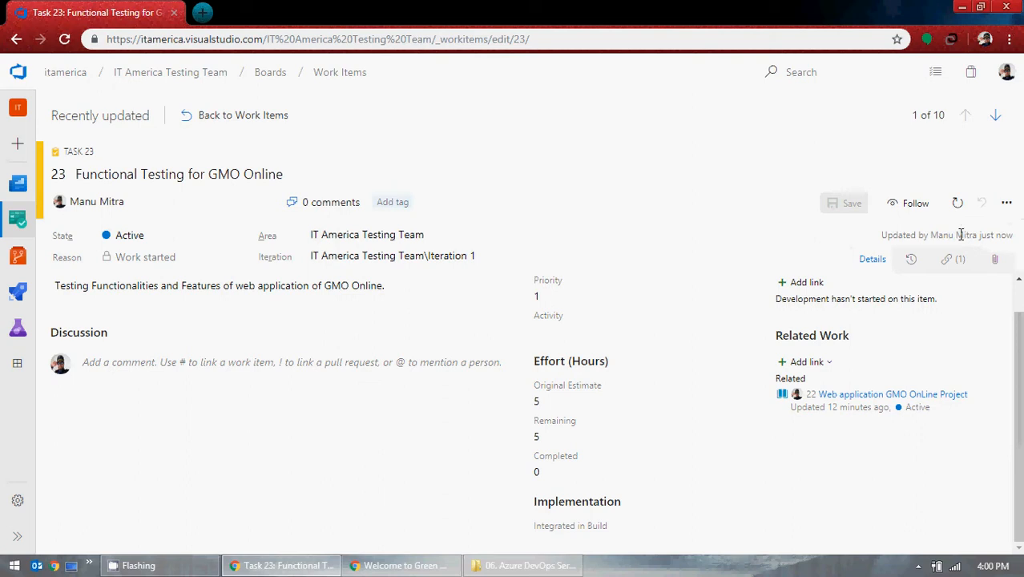
click(1006, 205)
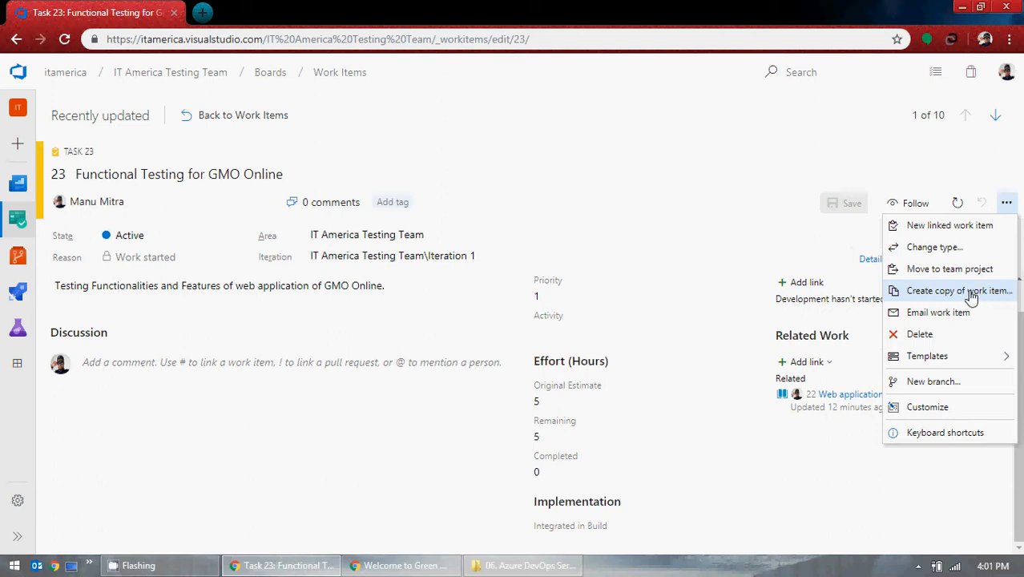
click(1006, 204)
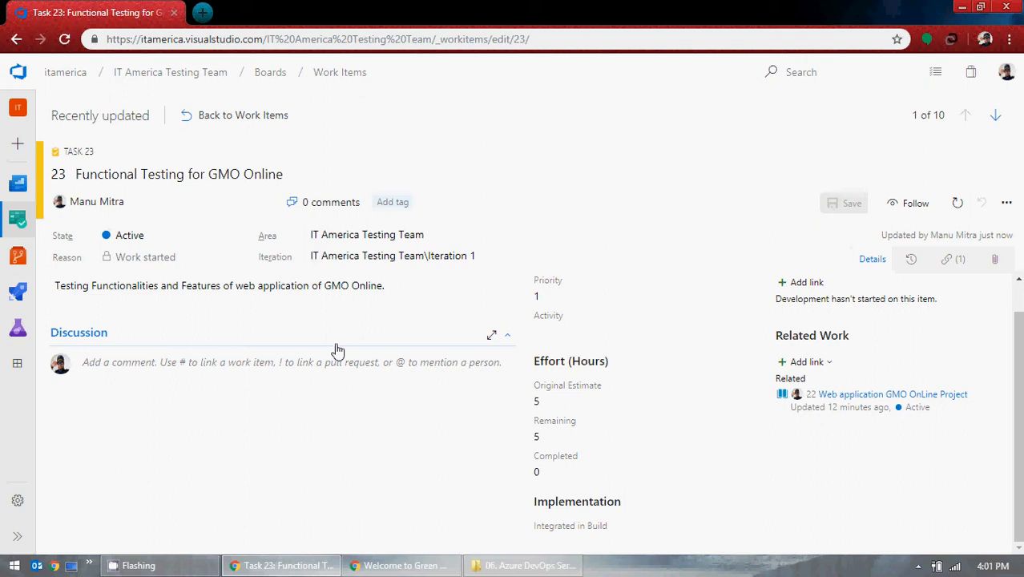
click(399, 288)
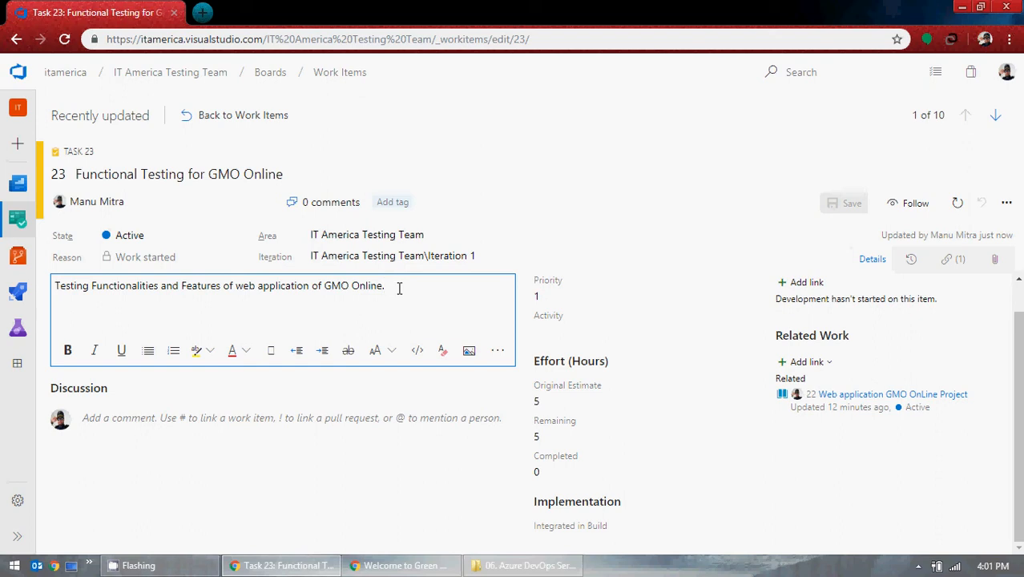
Email task 23 to the preset recipient with the subject "23 - Functional Testing for GMO Online" and an empty note.
click(1006, 205)
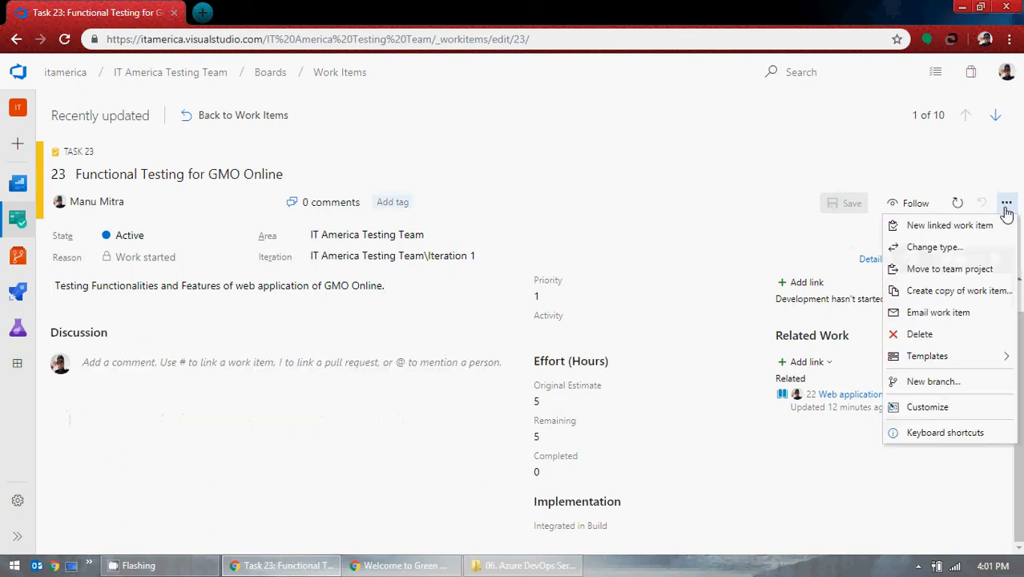
click(963, 313)
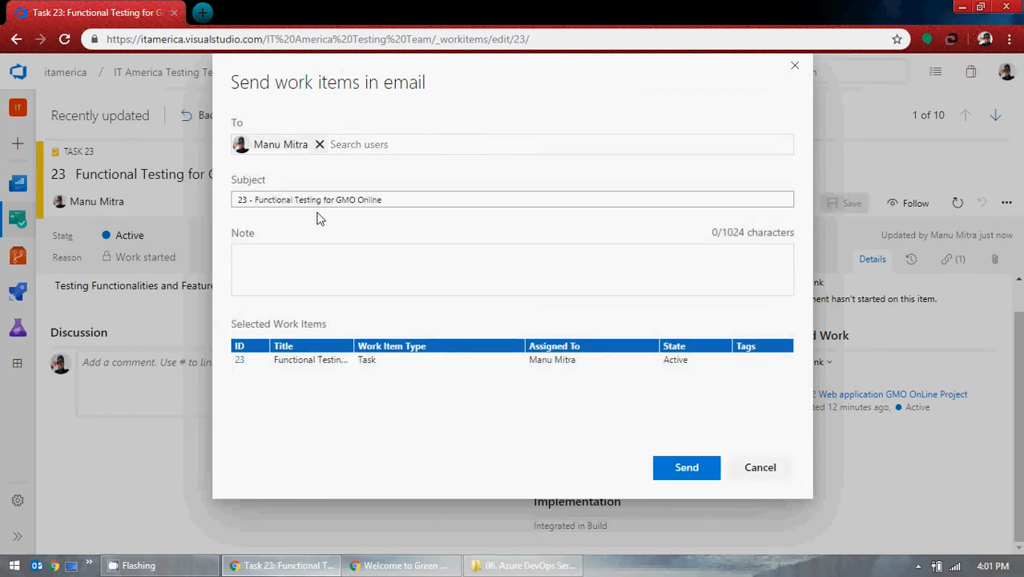
click(306, 258)
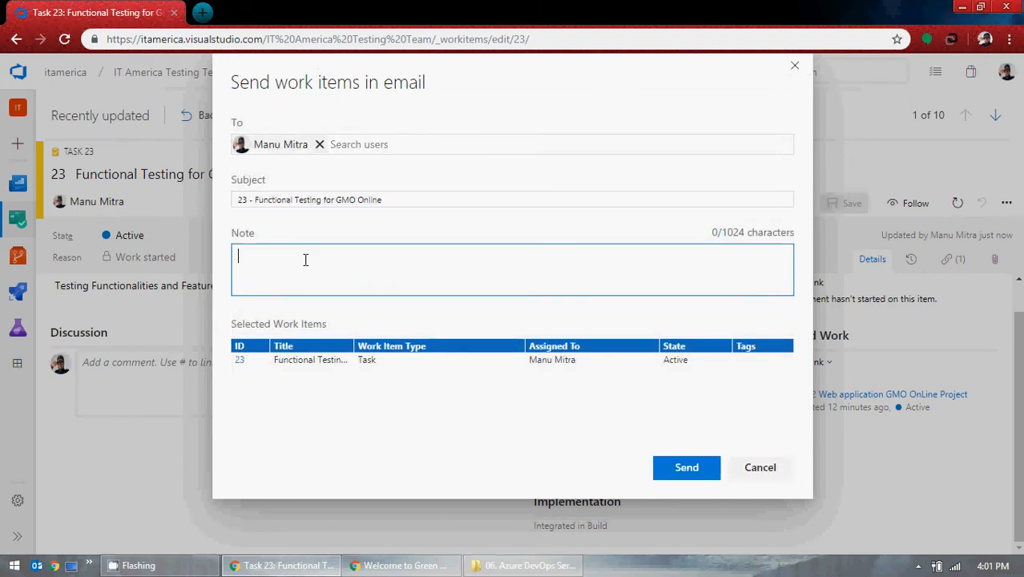
click(686, 467)
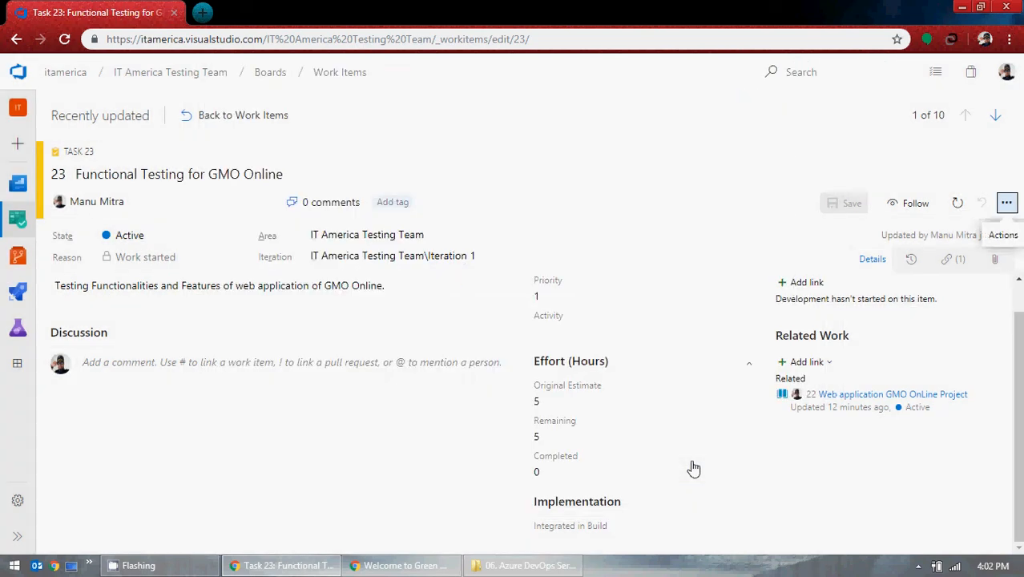
click(1009, 206)
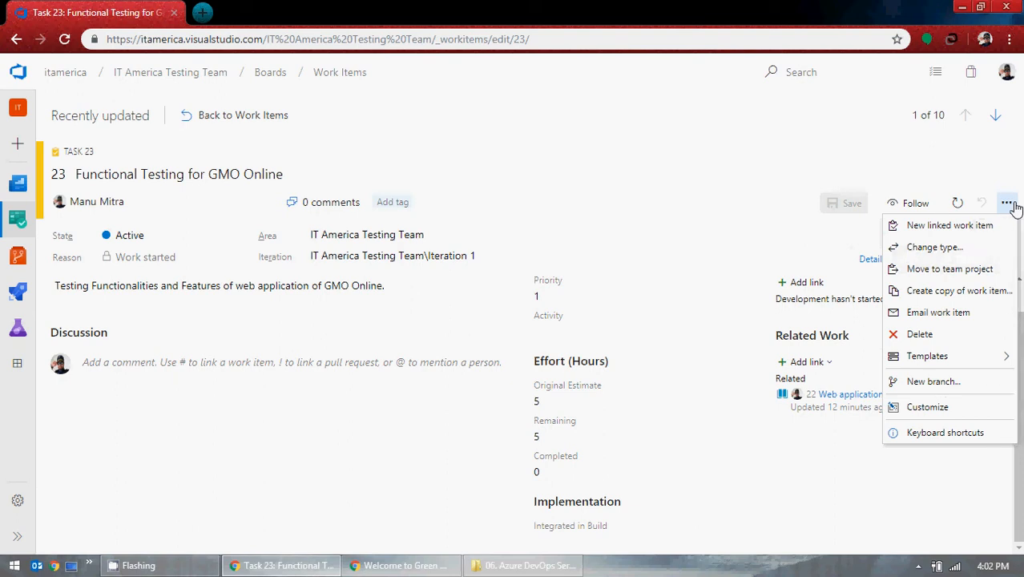
click(953, 315)
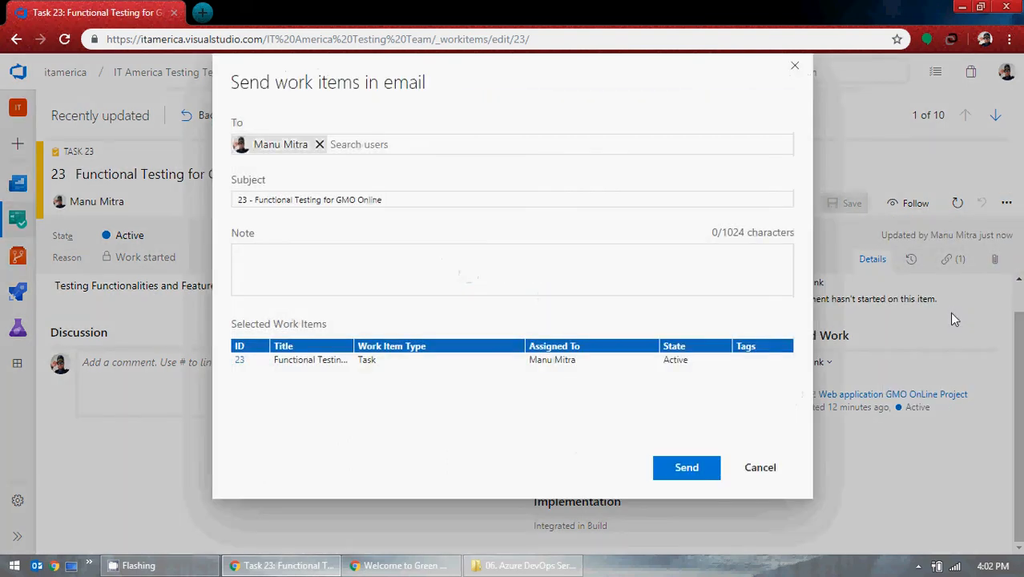
click(413, 144)
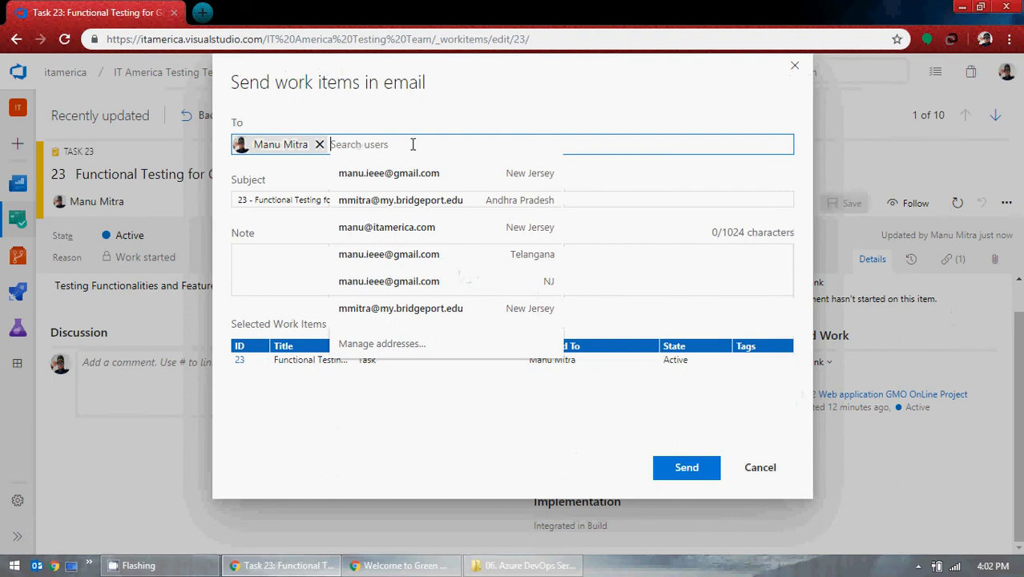
click(548, 101)
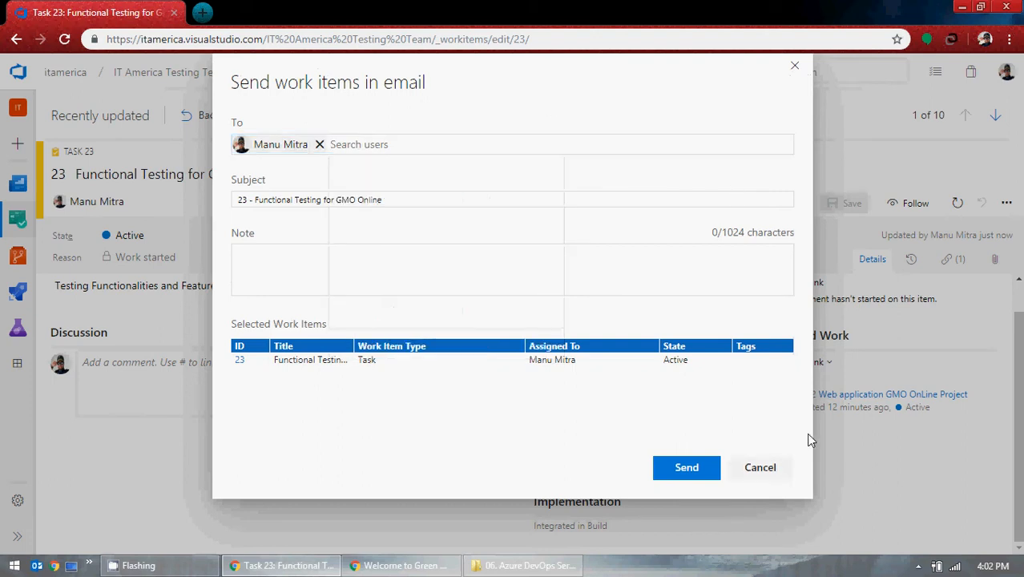
click(775, 469)
Try to customize the work item process from task 23, and return to the task.
click(1006, 204)
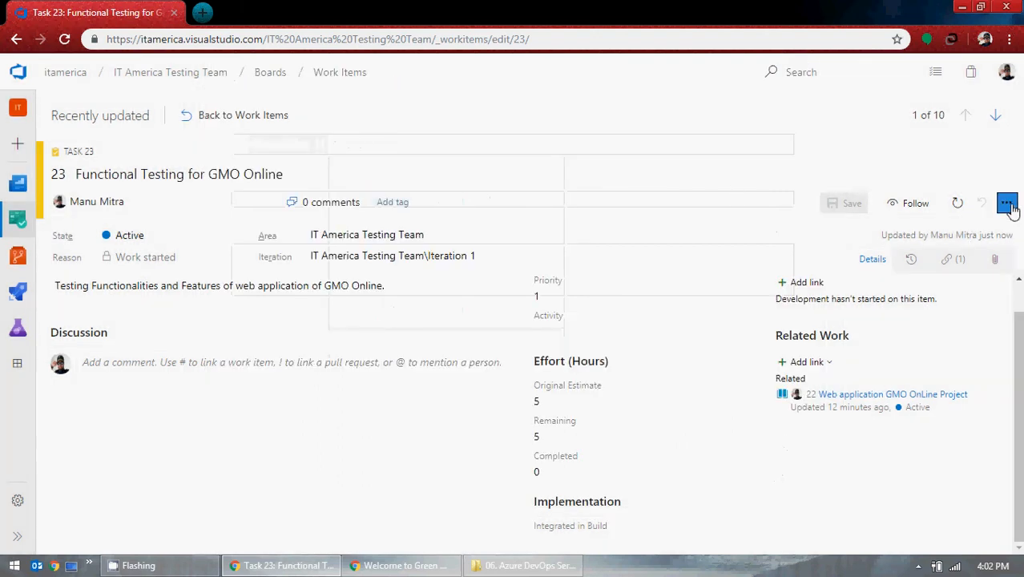
mouse_move(950, 367)
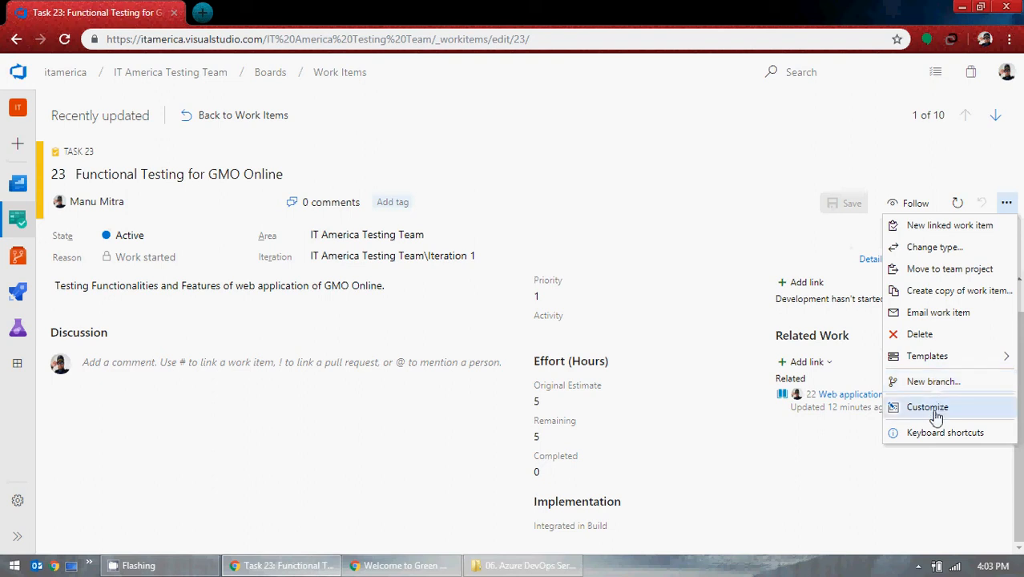
click(934, 416)
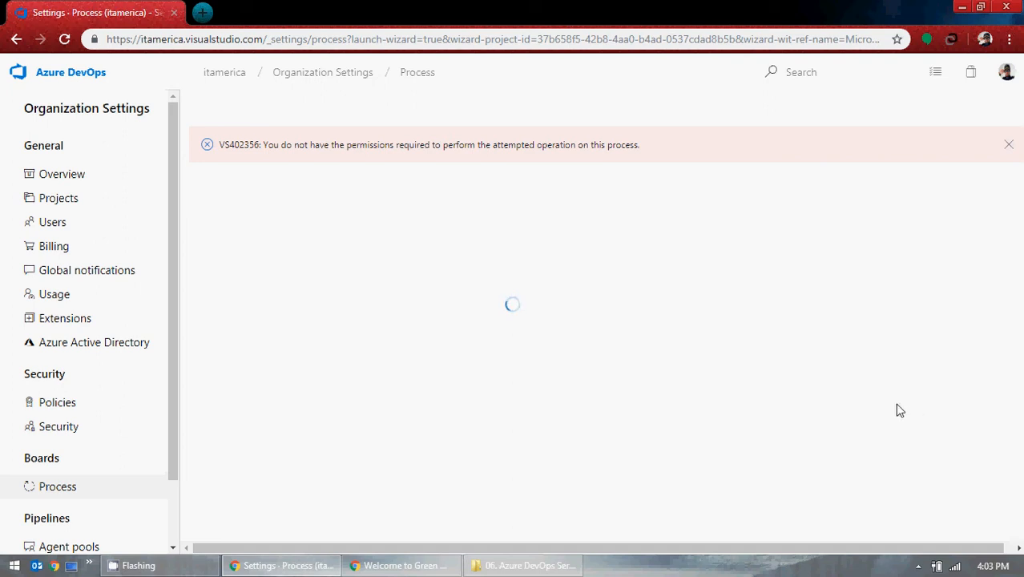
click(15, 45)
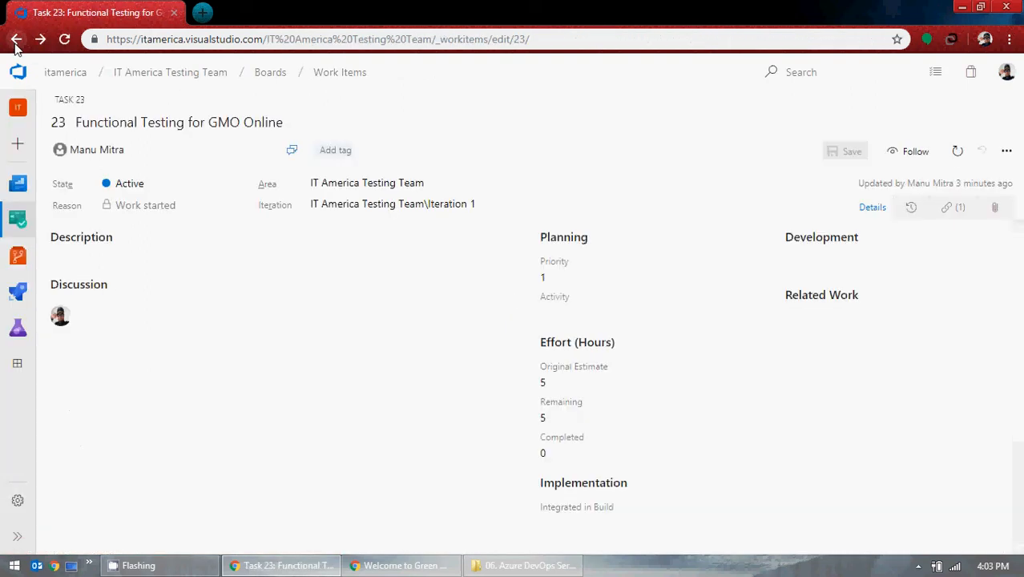
click(1006, 151)
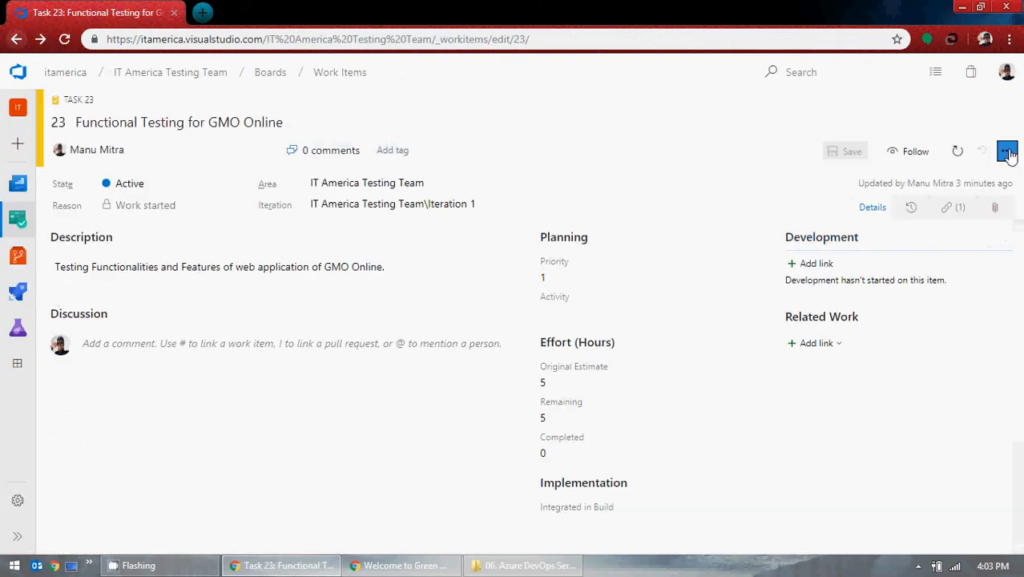
click(1004, 151)
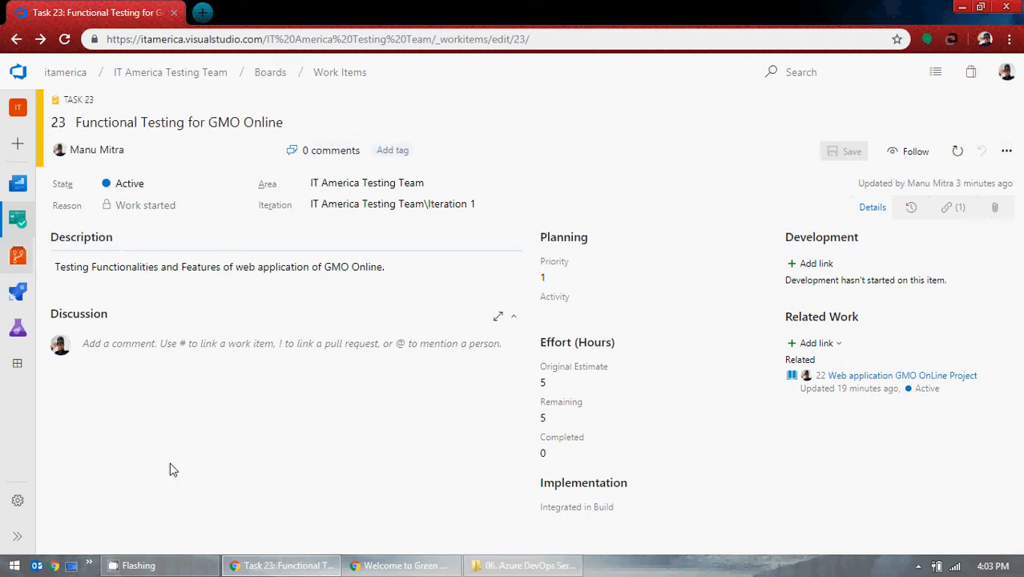
Expand the project navigation, return to the work items list and check which types of new work item can be created.
click(17, 536)
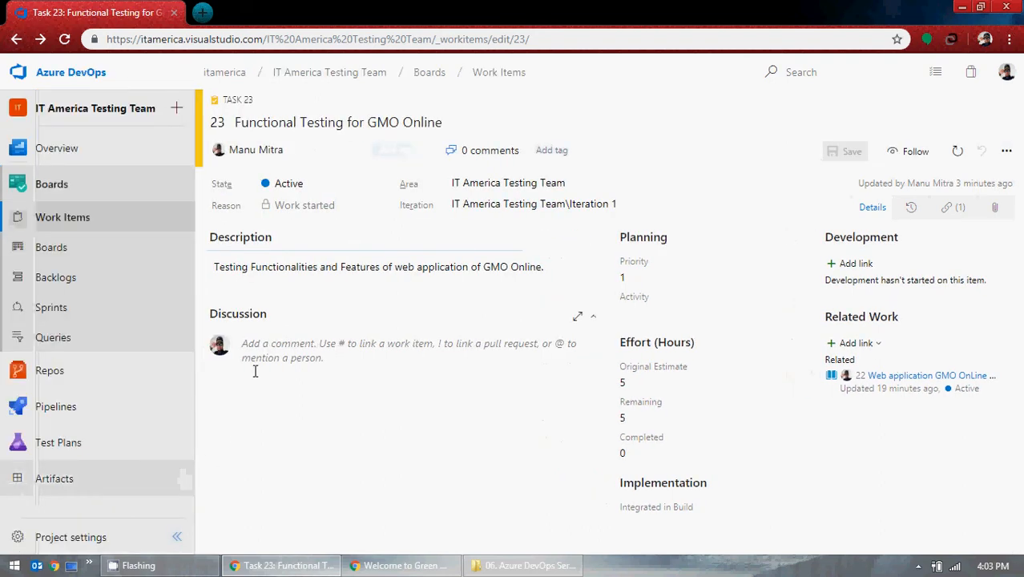
mouse_move(75, 160)
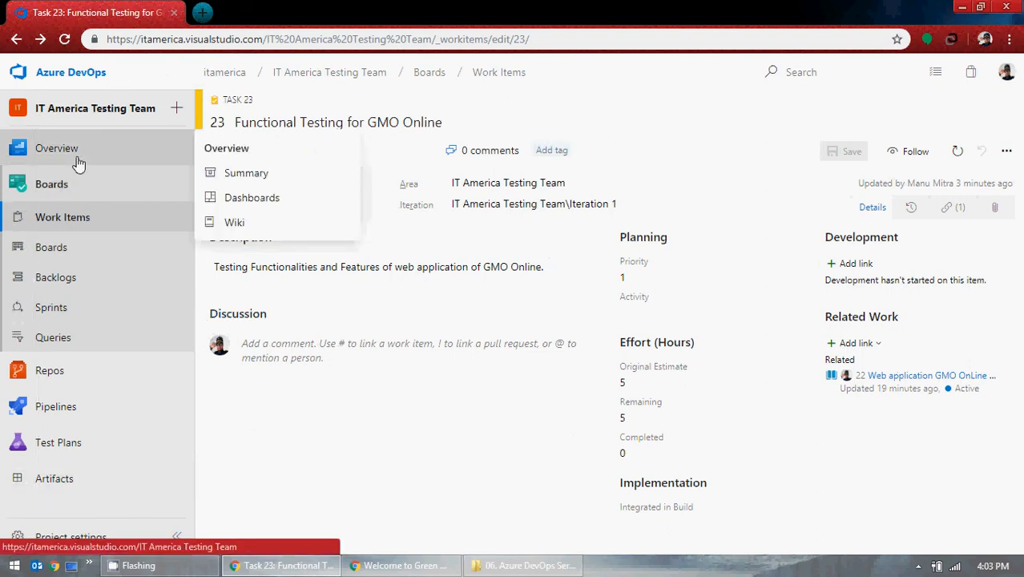
click(75, 223)
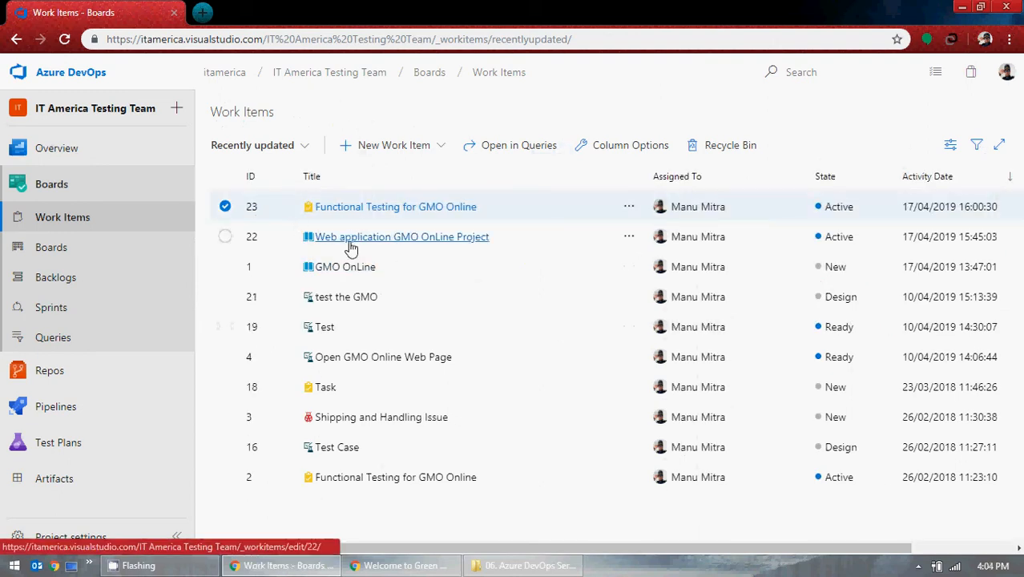
click(439, 149)
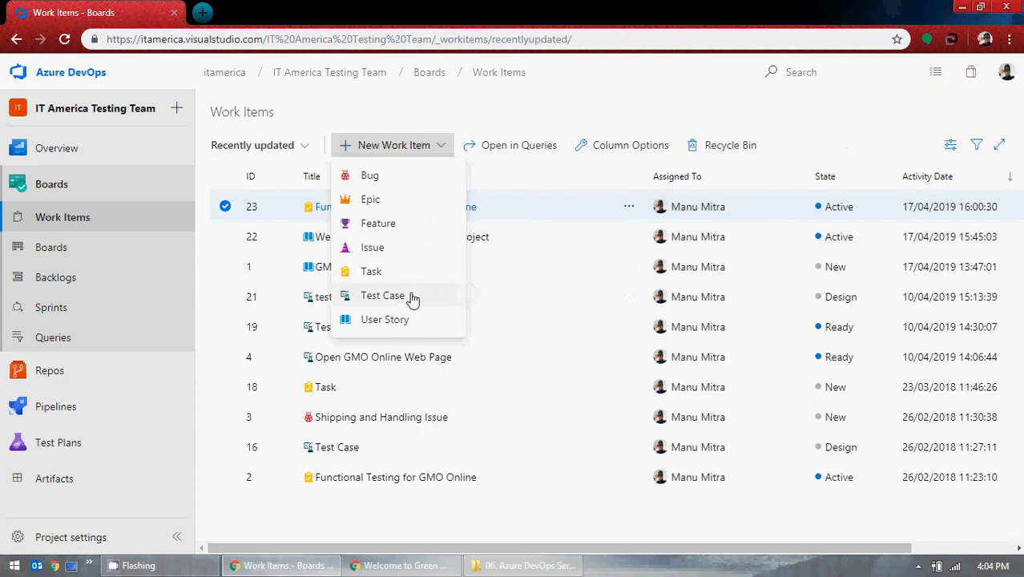
click(823, 106)
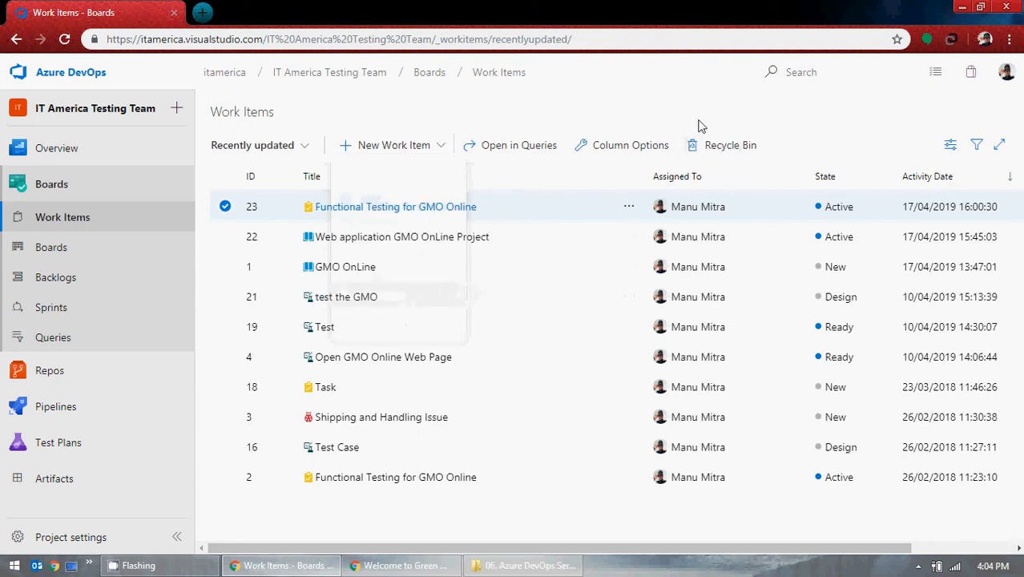
Examine the team's stories backlog and the Iteration 1 sprint backlog.
click(68, 287)
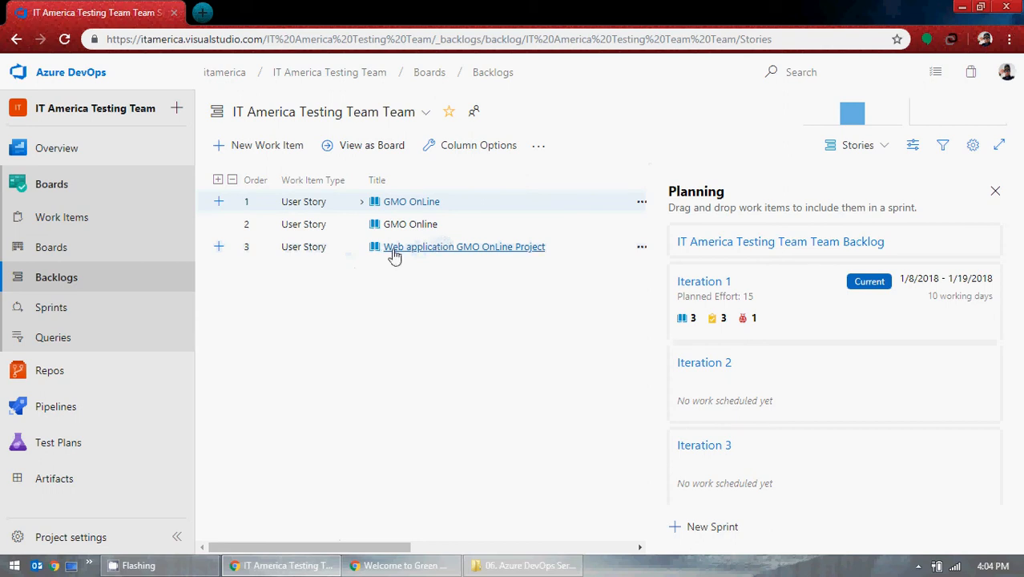
click(80, 318)
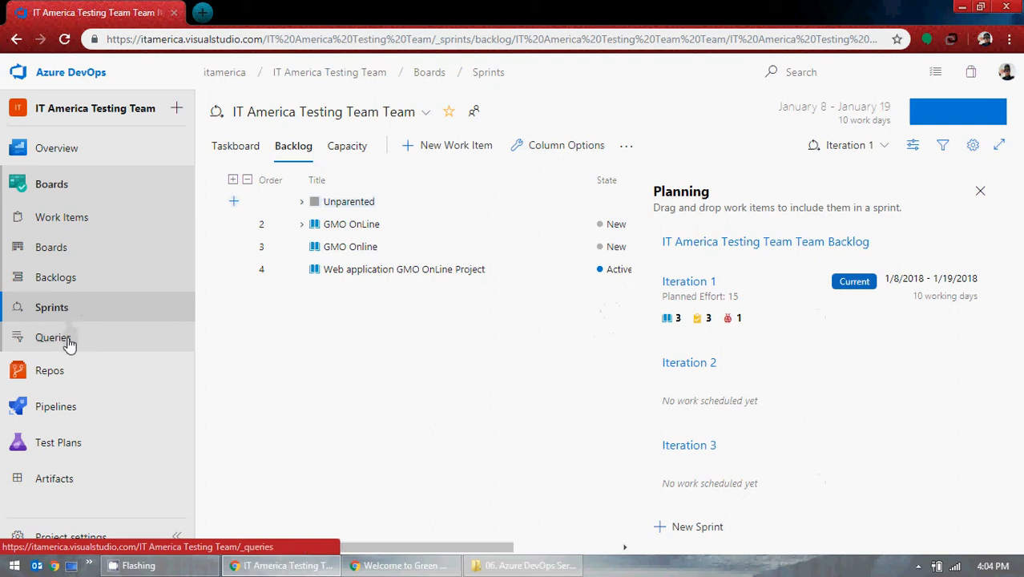
click(68, 338)
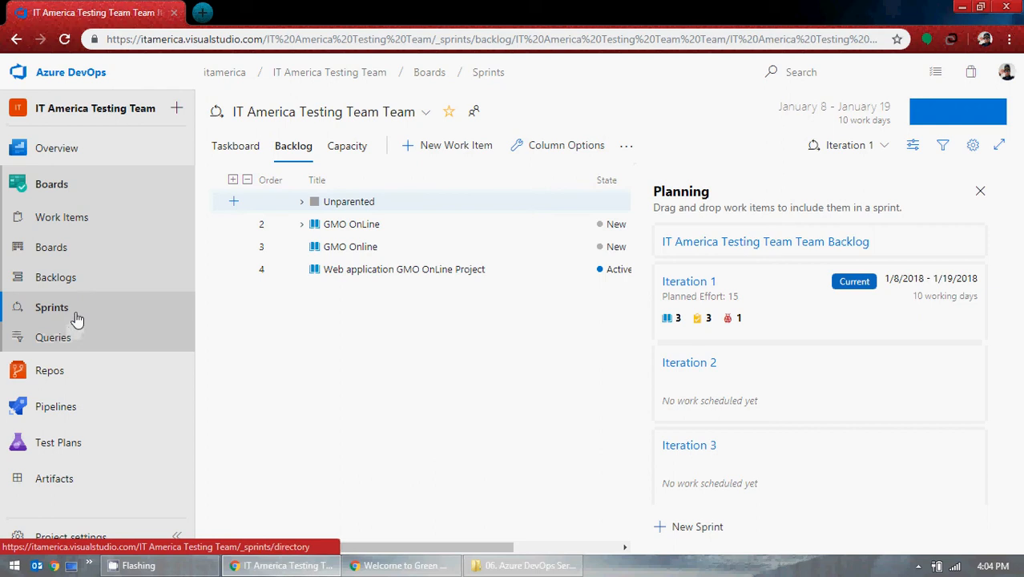
click(84, 279)
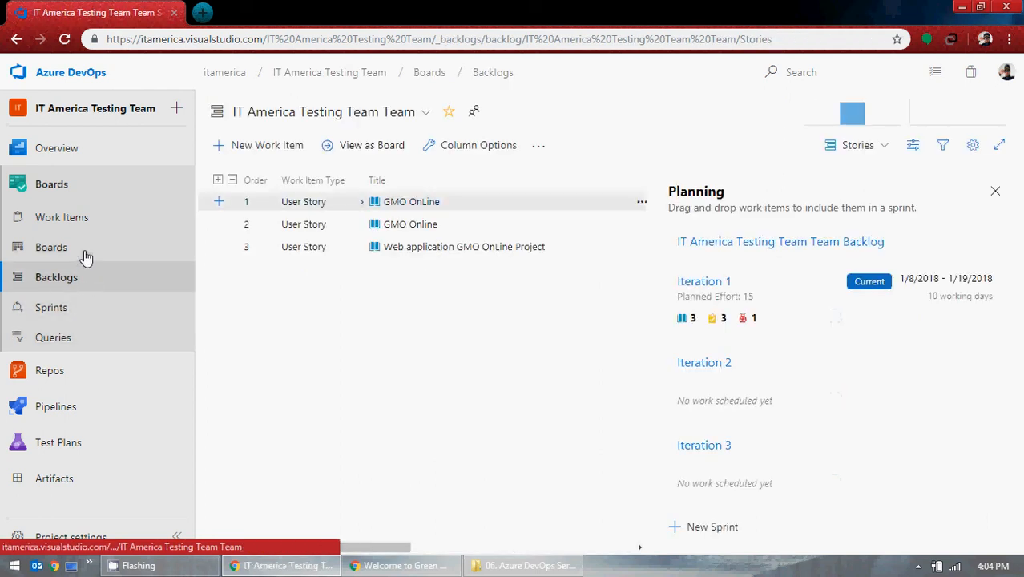
Show the stories board and check the actions available for user story 22 in the Active column.
click(86, 256)
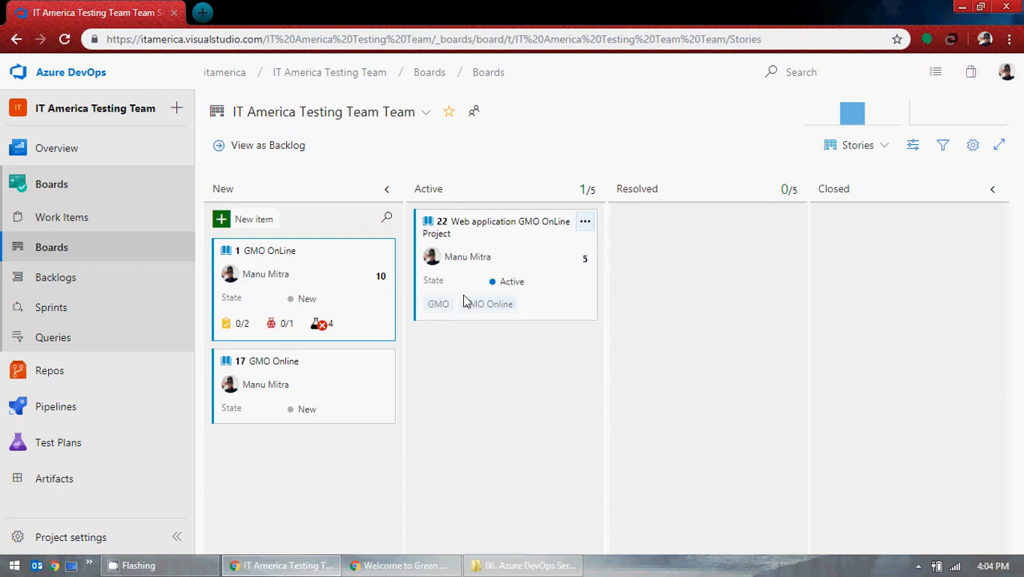
click(586, 222)
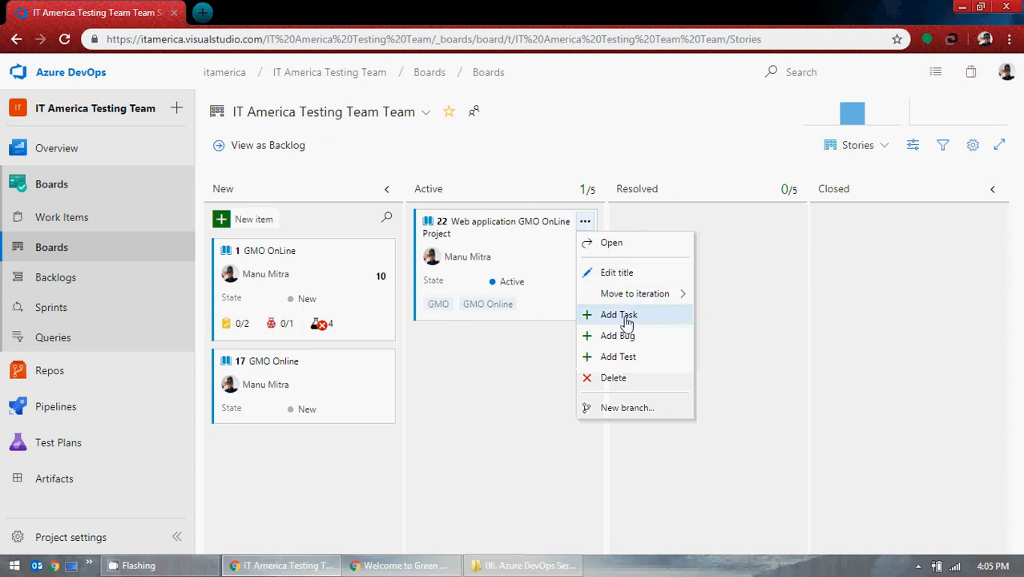
click(479, 362)
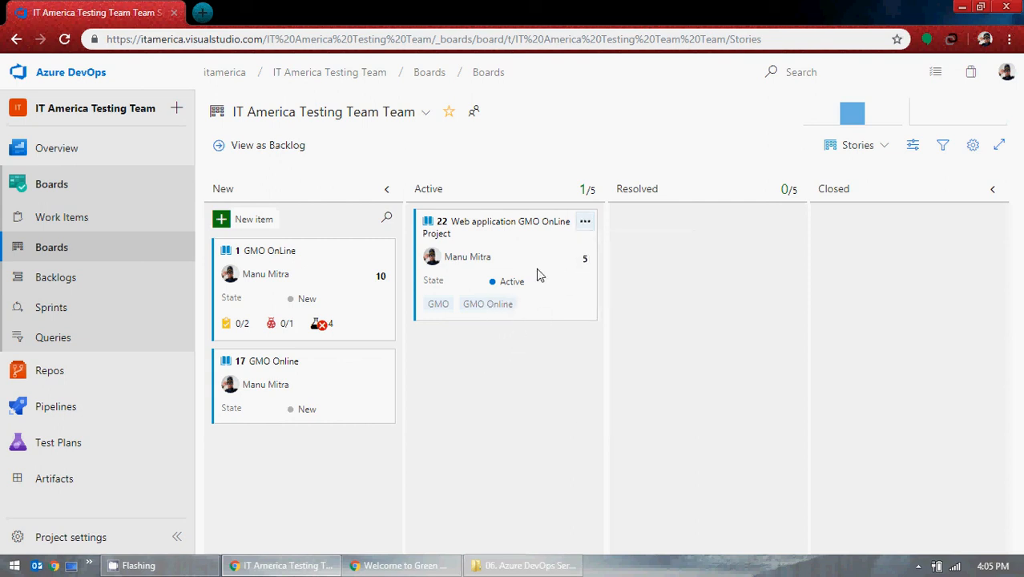
Open task 23 from the work items list, follow its related link to user story 22, and view that story from the list as well.
click(74, 231)
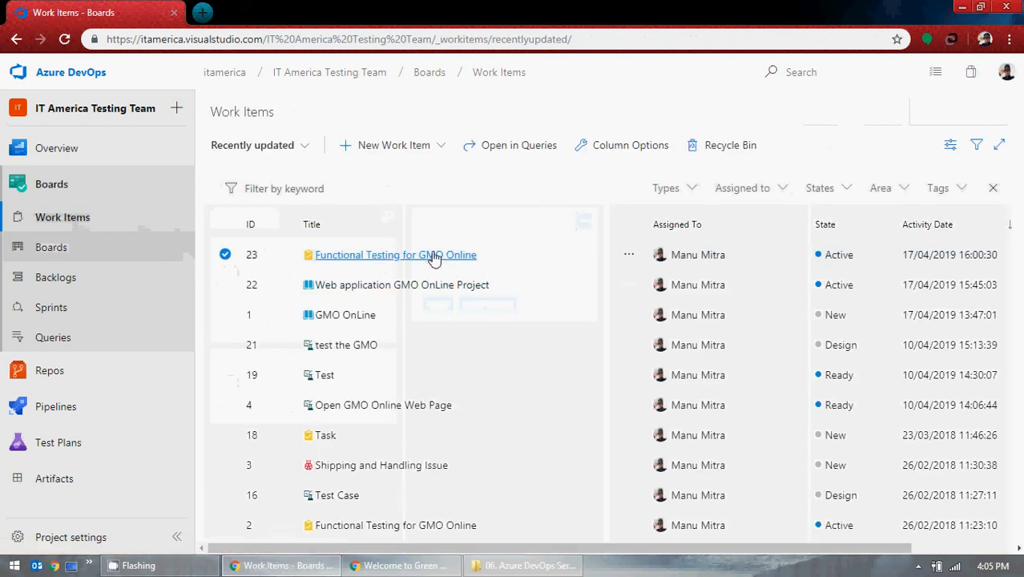
click(358, 263)
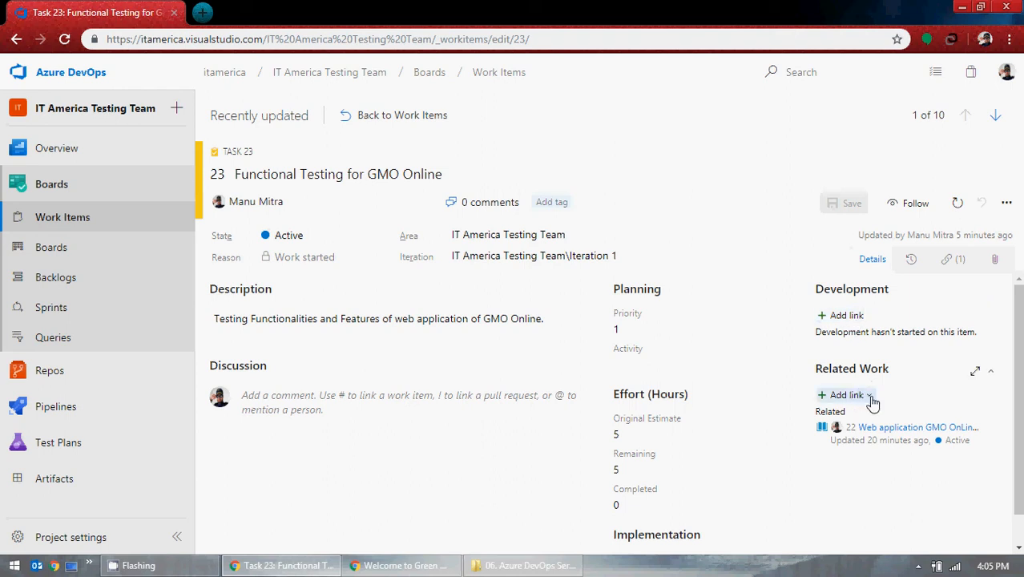
click(939, 432)
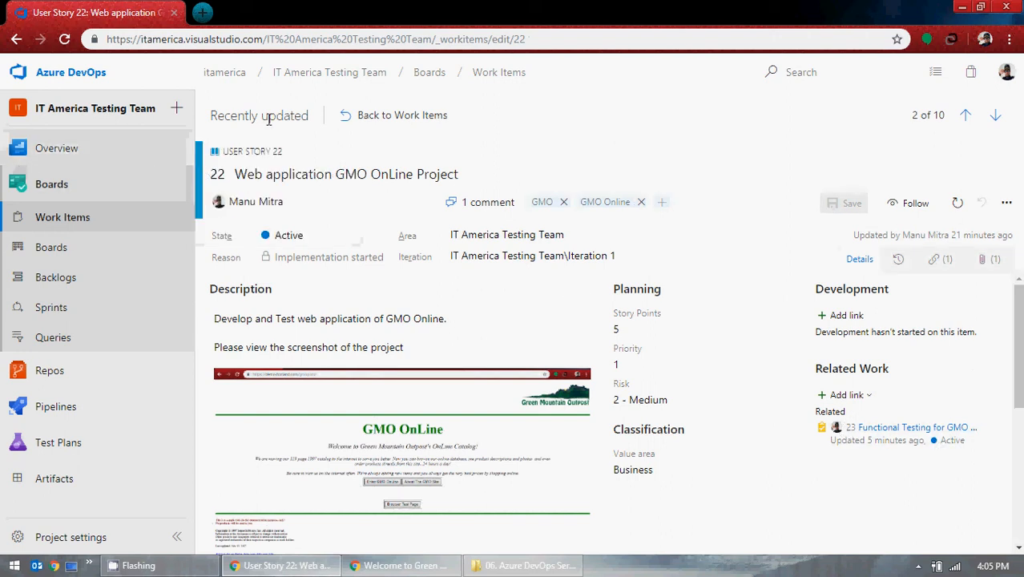
click(437, 118)
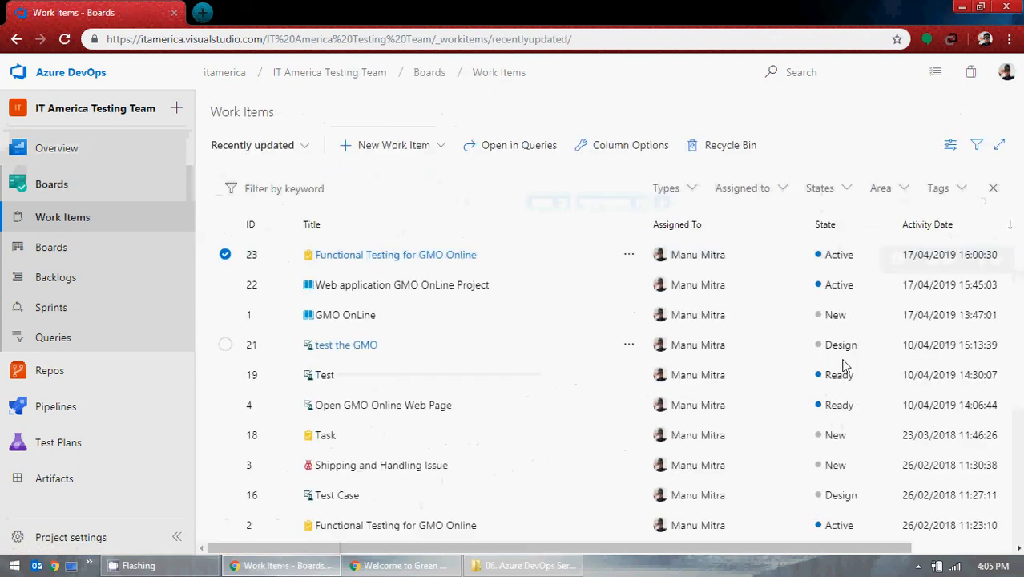
click(429, 290)
click(427, 290)
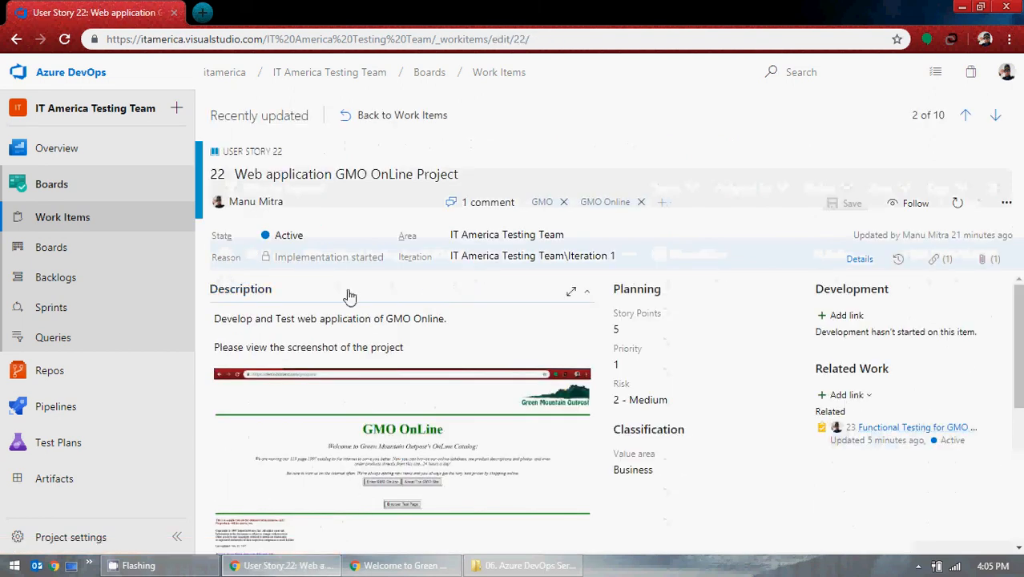
click(367, 124)
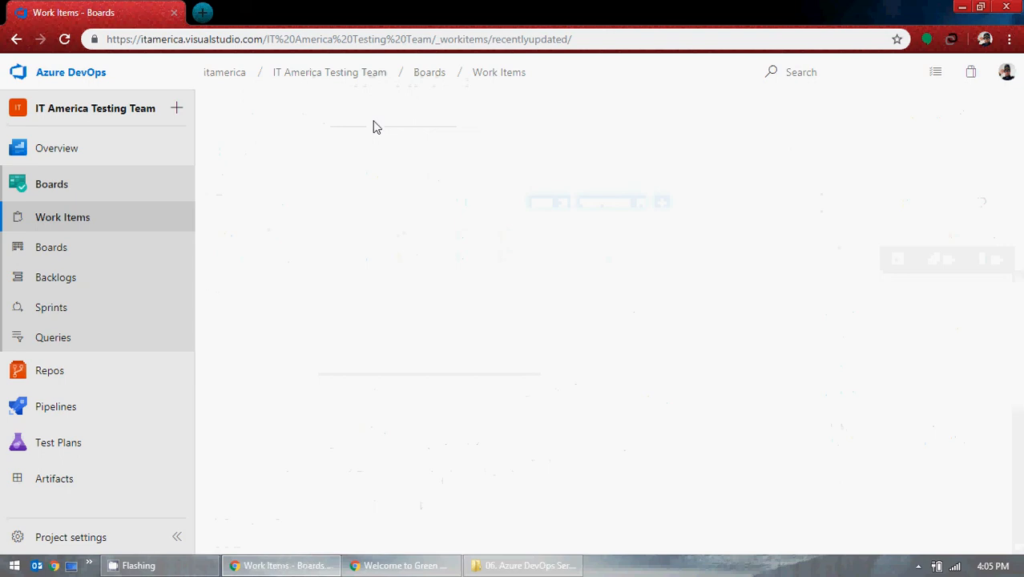
Reopen task 23 and try adding a link to an existing item with the link type Tests, without selecting a target item.
click(379, 254)
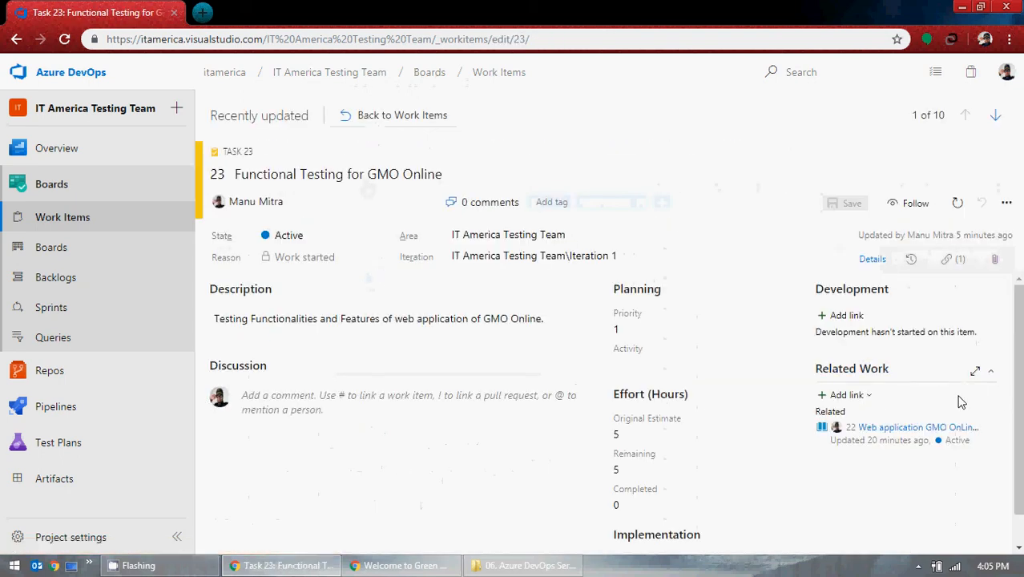
click(868, 395)
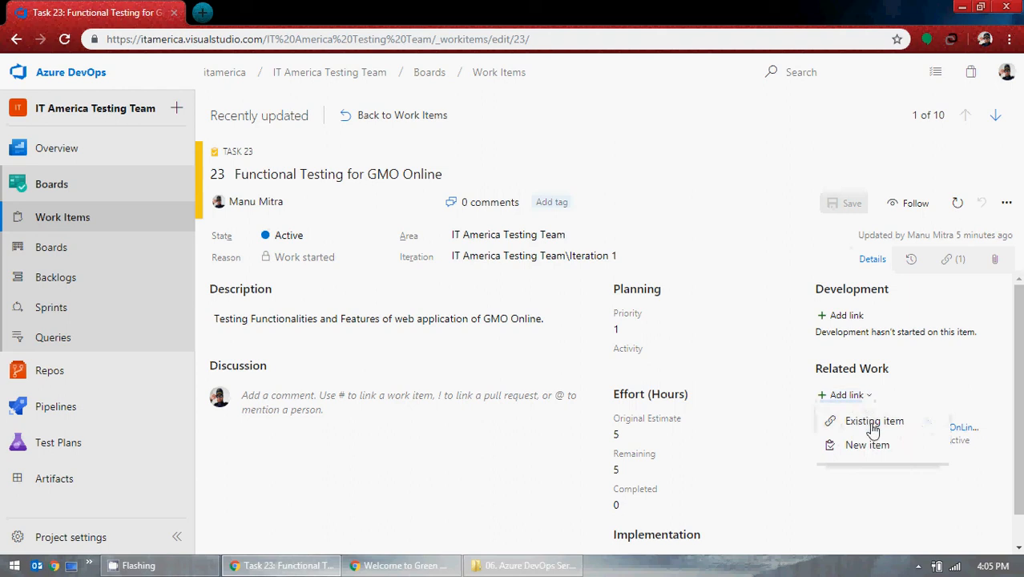
click(857, 421)
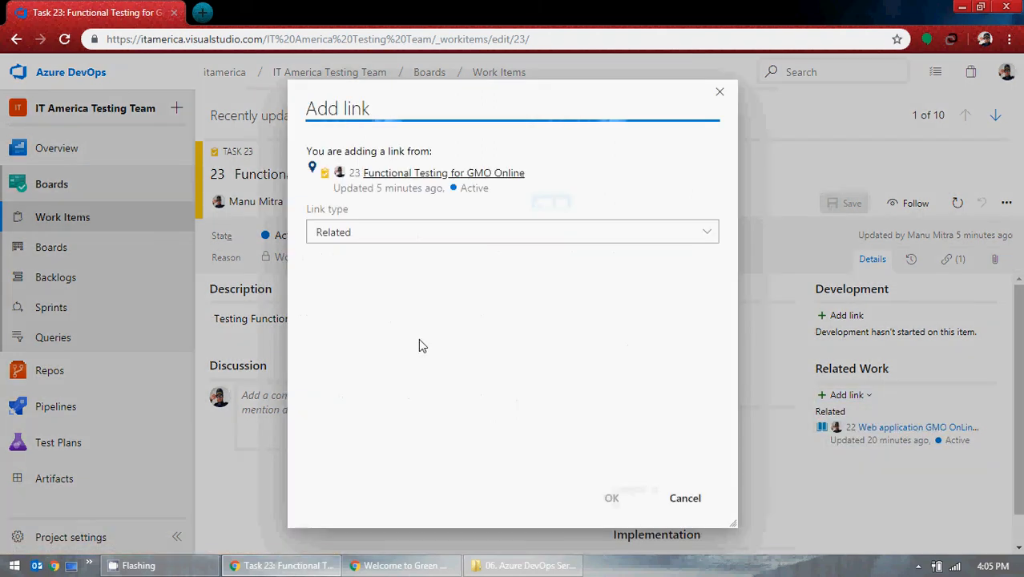
click(705, 234)
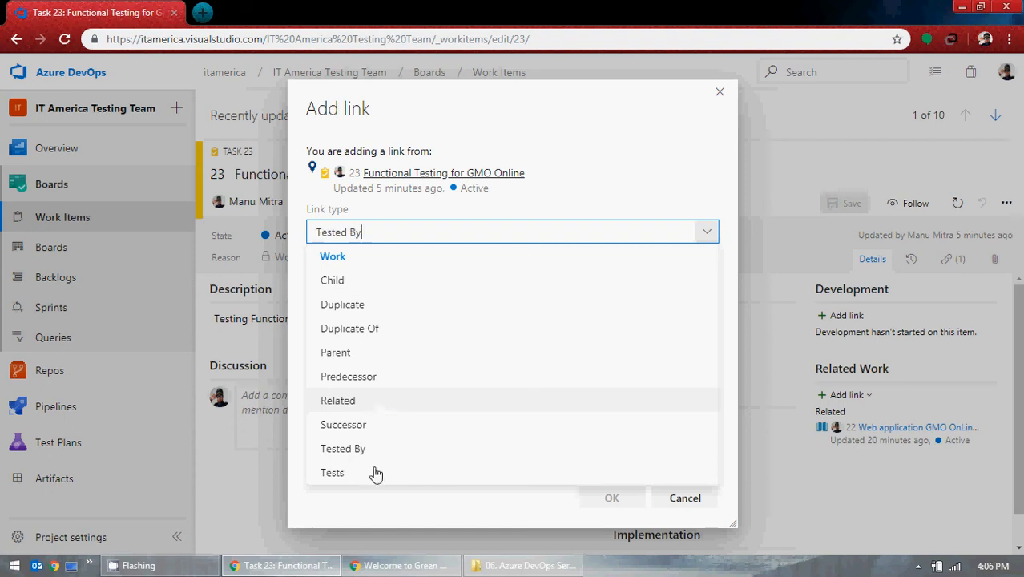
click(400, 516)
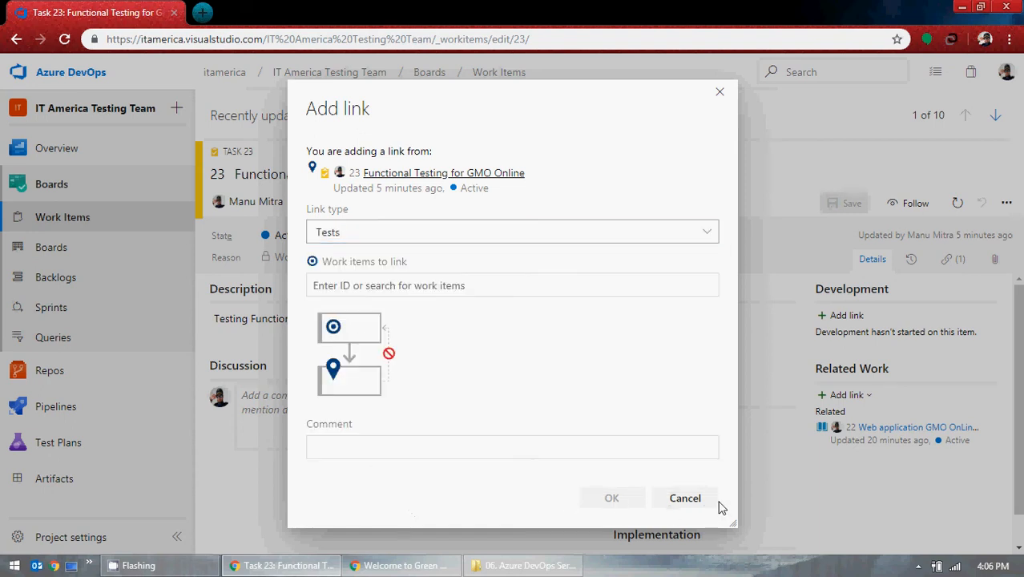
click(682, 499)
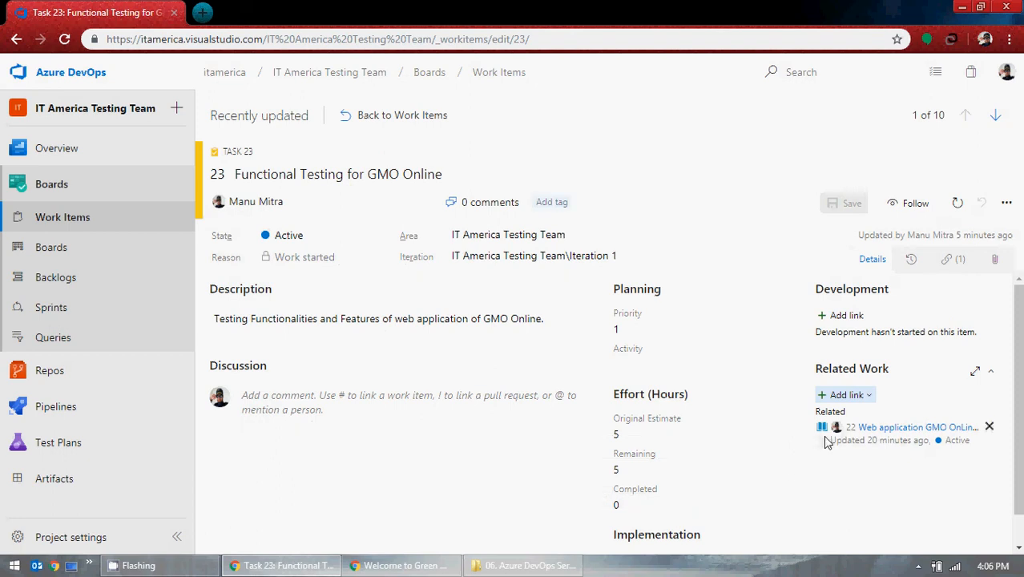
Open user story 22 from the stories board, review the link types offered for its development links, and check its card's available actions.
click(68, 245)
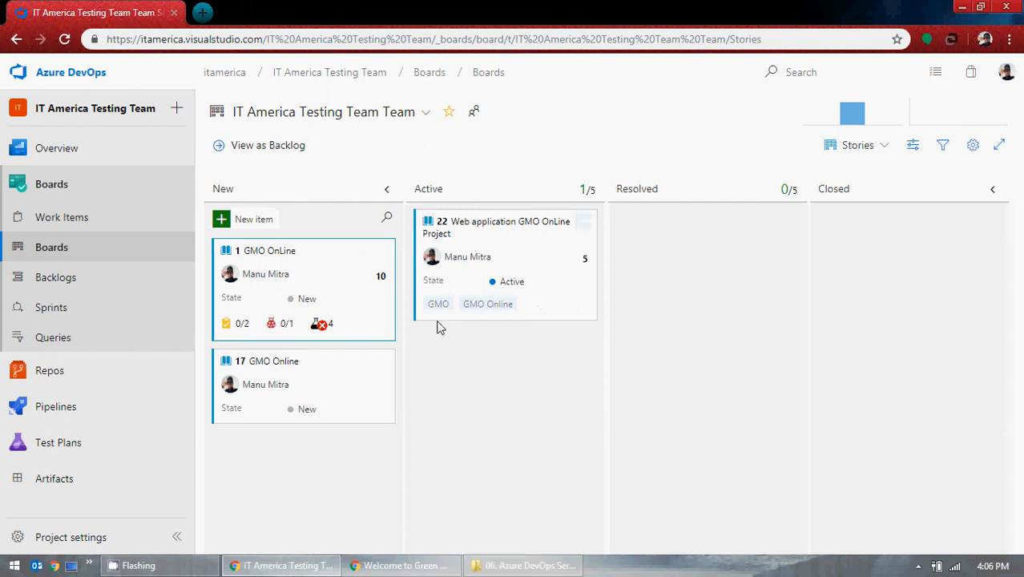
click(573, 228)
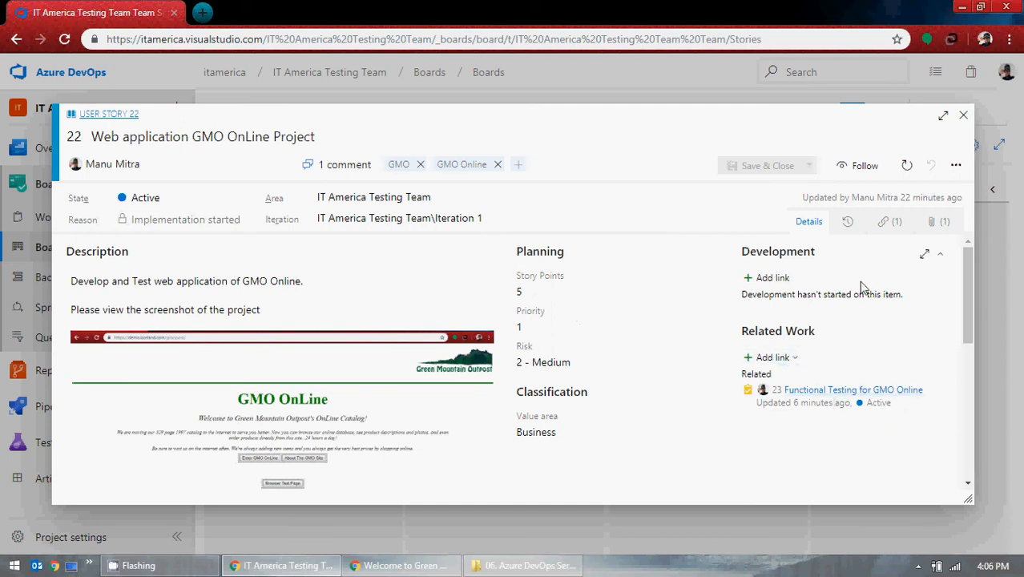
click(773, 281)
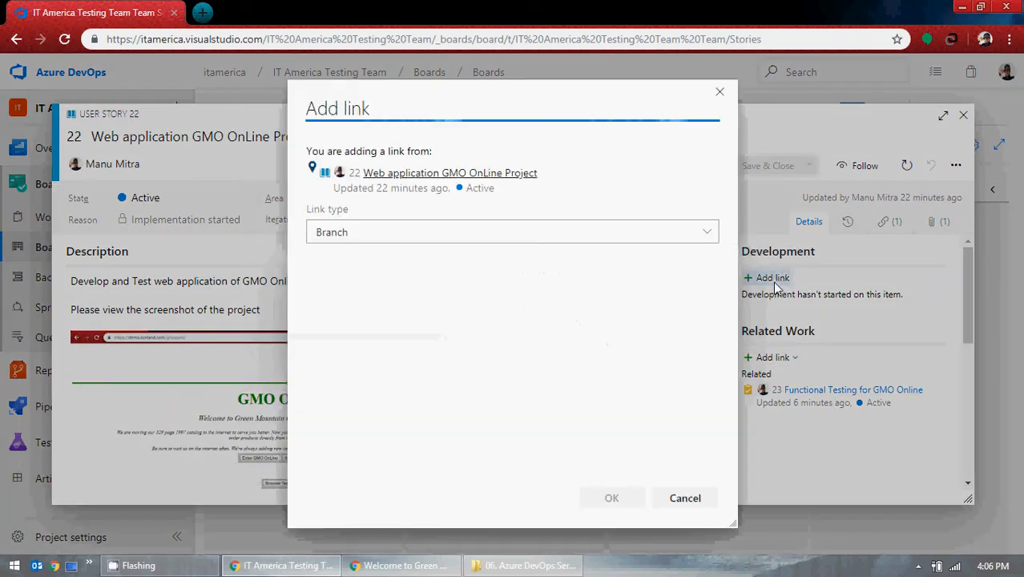
click(708, 233)
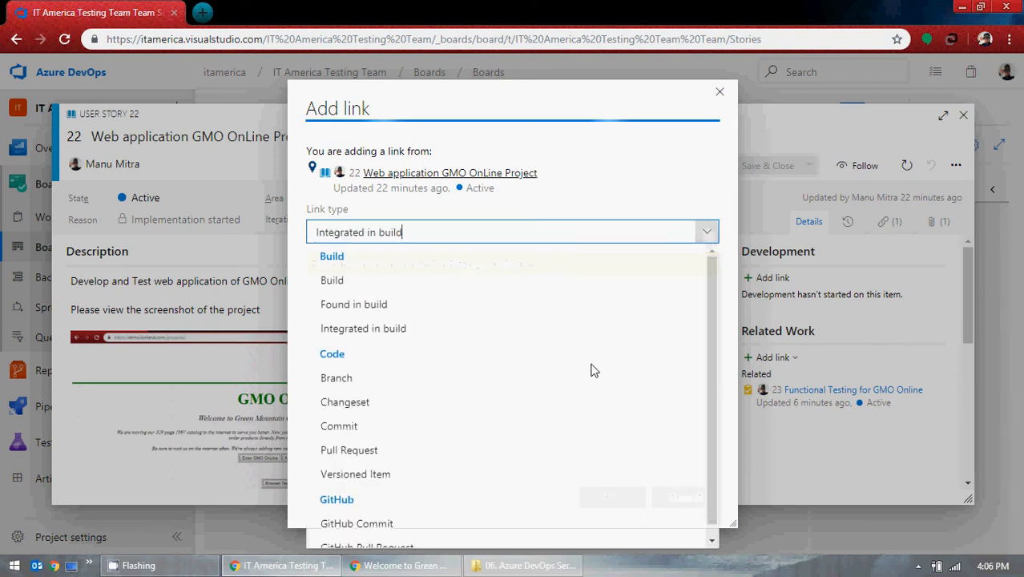
scroll(591, 369, down, 2)
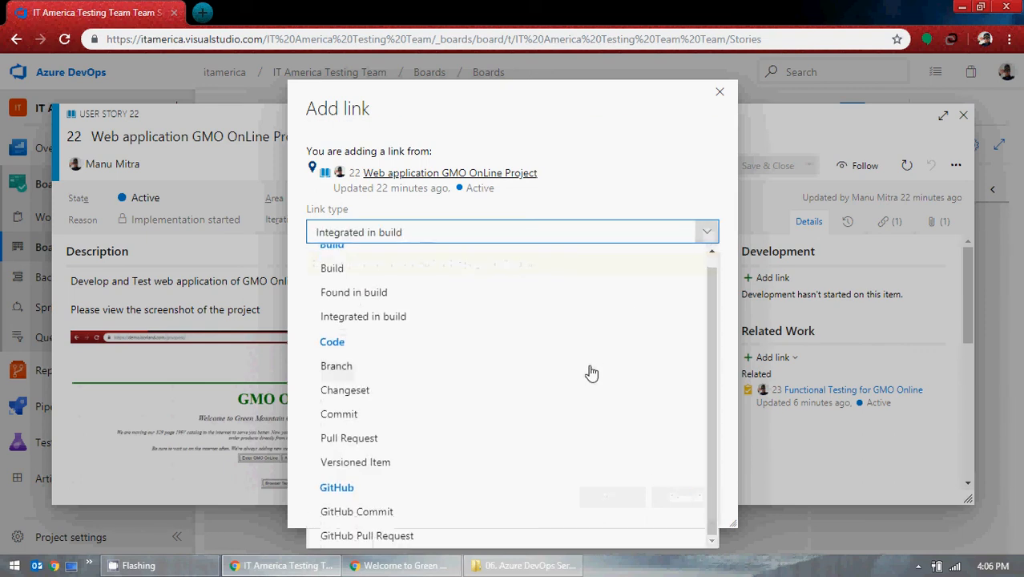
click(719, 92)
click(963, 114)
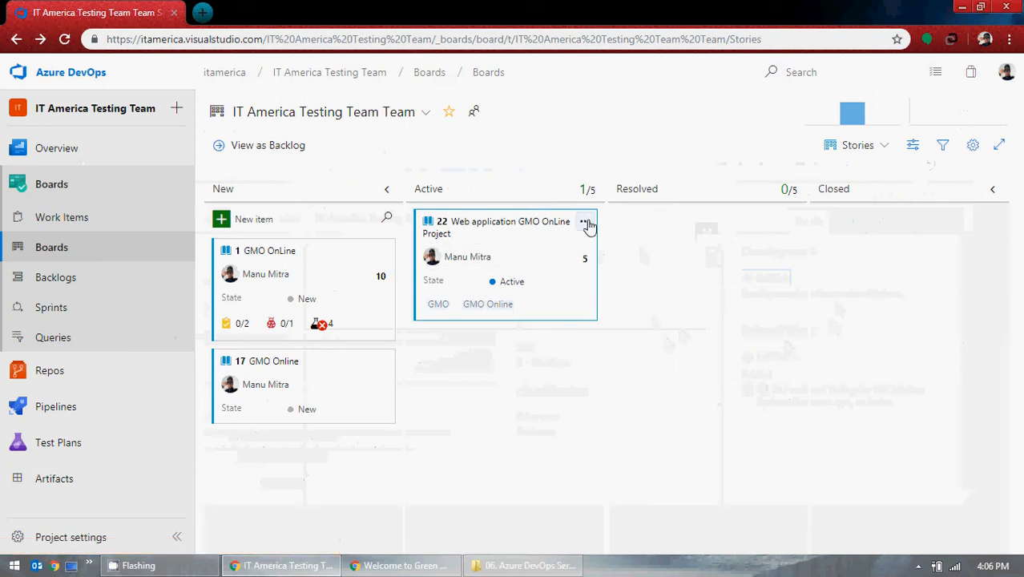
click(585, 222)
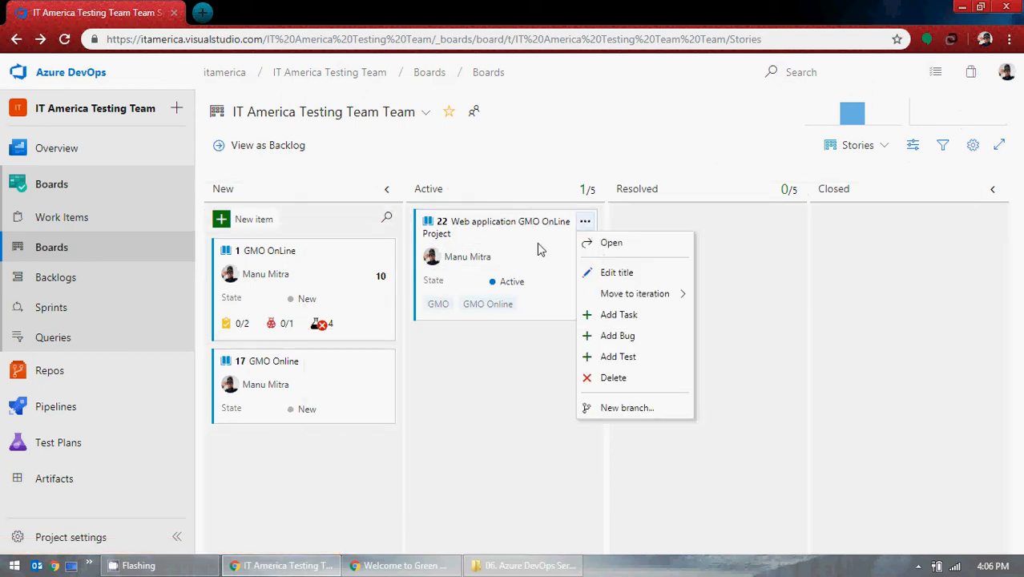
Open task 23 and examine the link types for its development links, including the Build type and its build search, without adding a link.
click(93, 219)
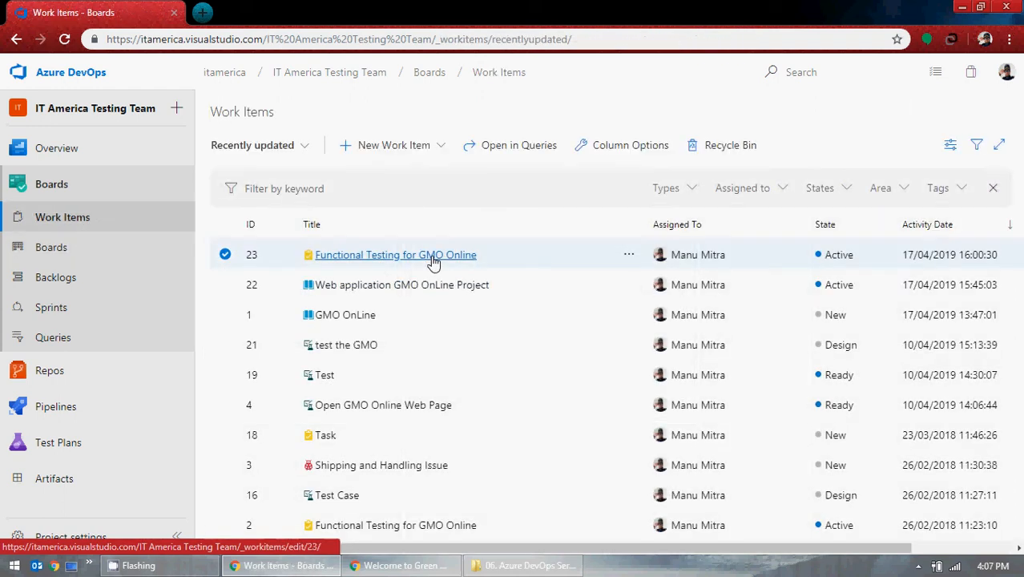
click(433, 258)
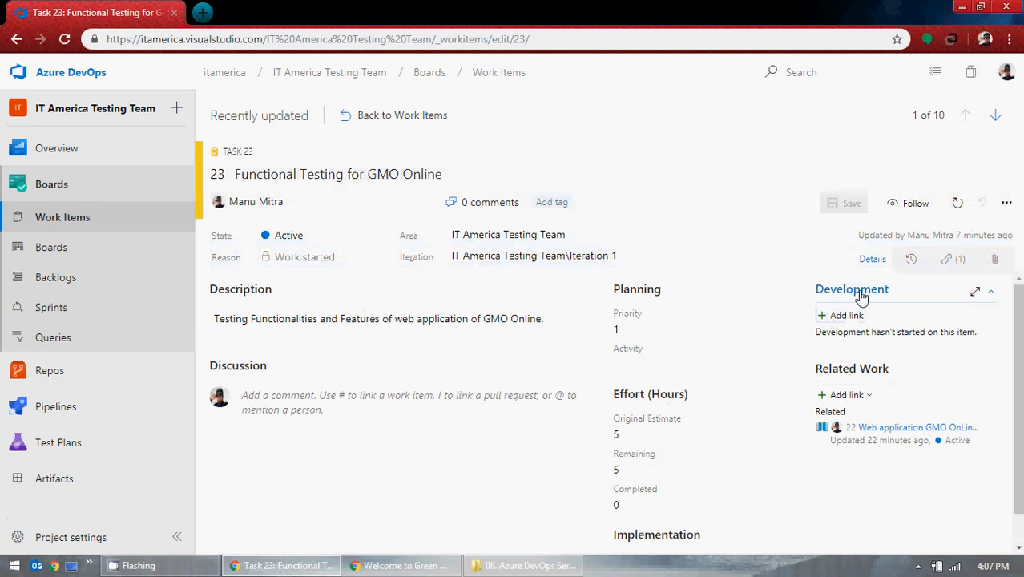
click(847, 316)
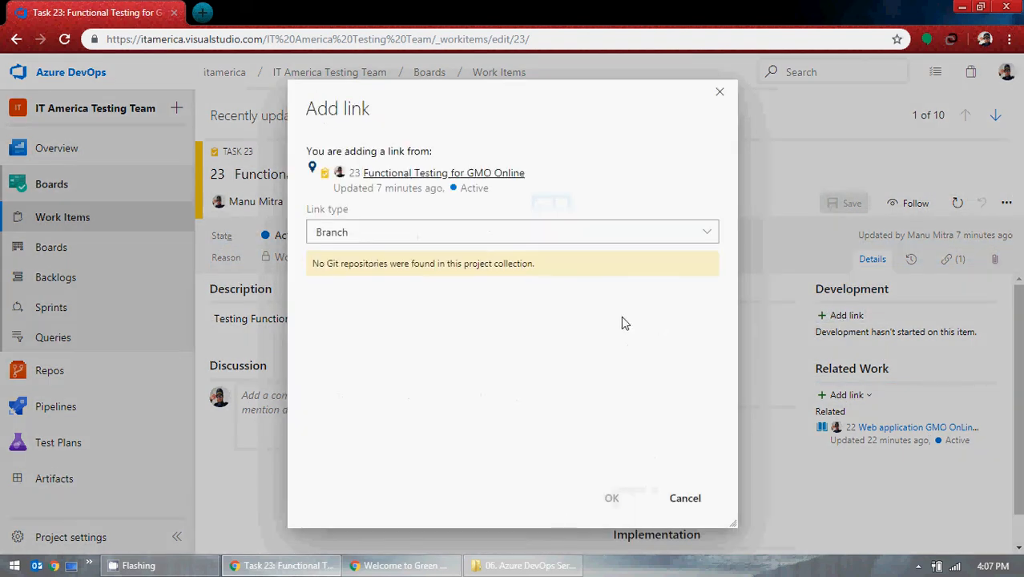
click(712, 235)
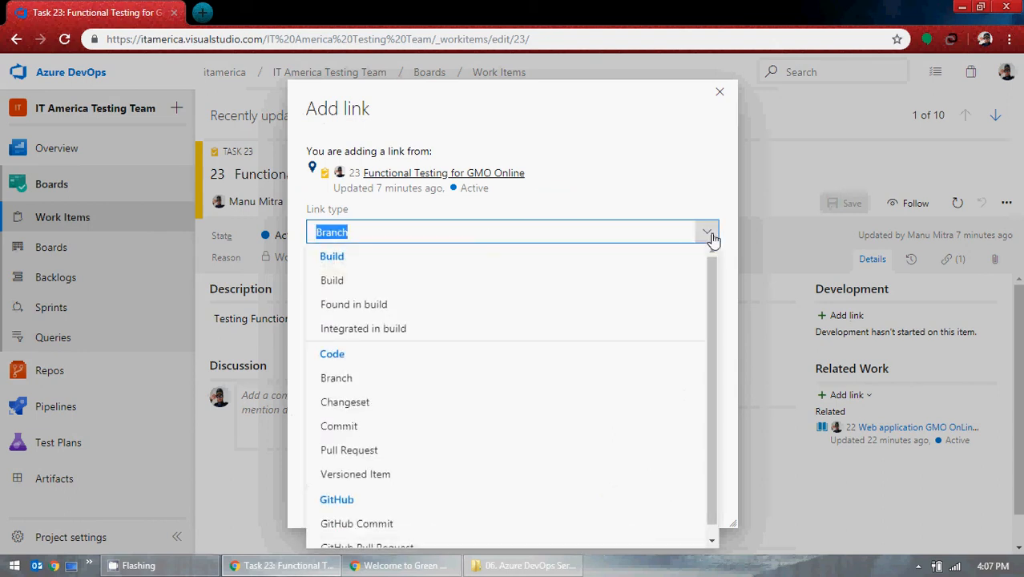
scroll(573, 354, down, 1)
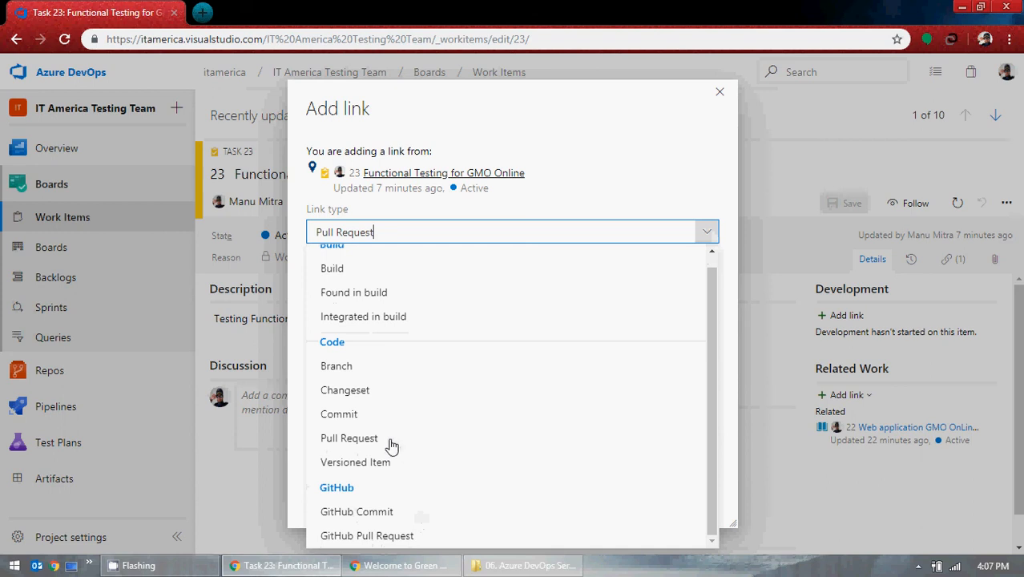
scroll(369, 361, up, 1)
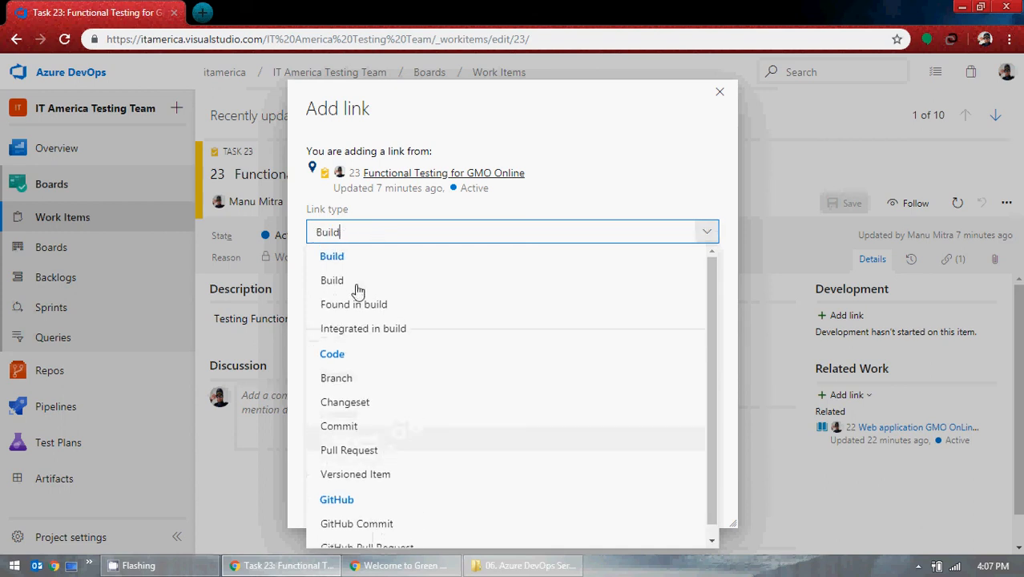
click(358, 286)
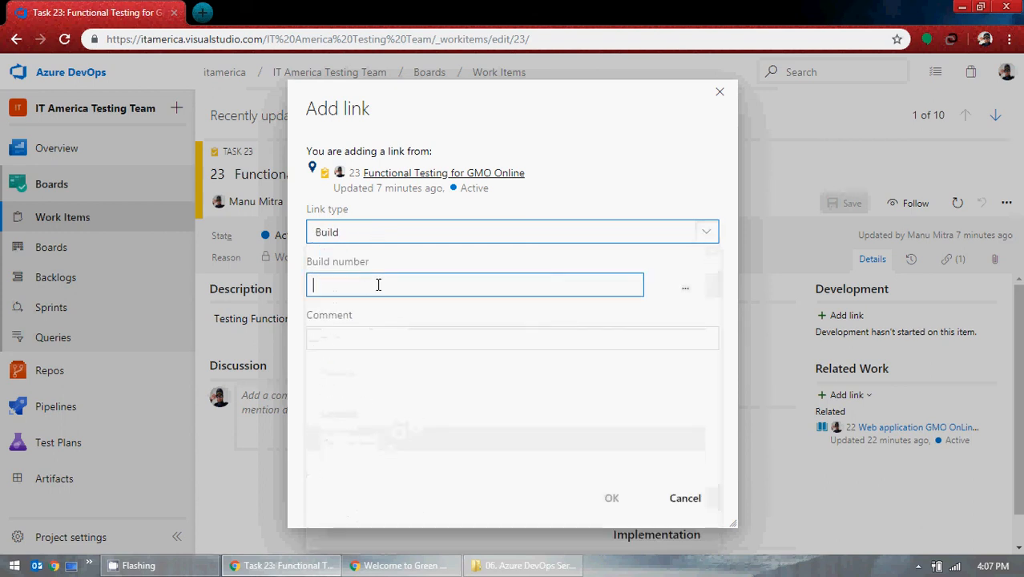
click(665, 288)
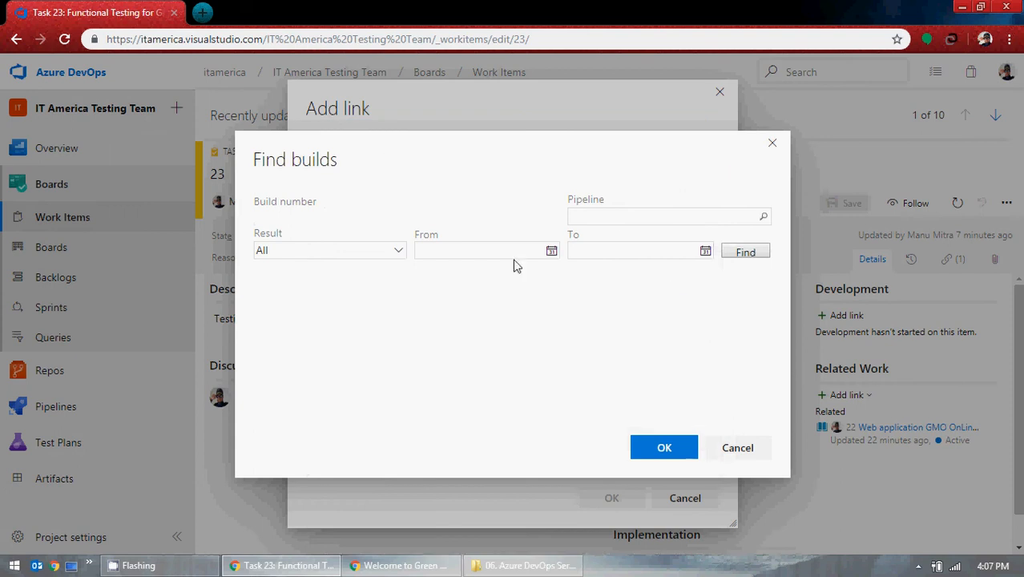
click(737, 447)
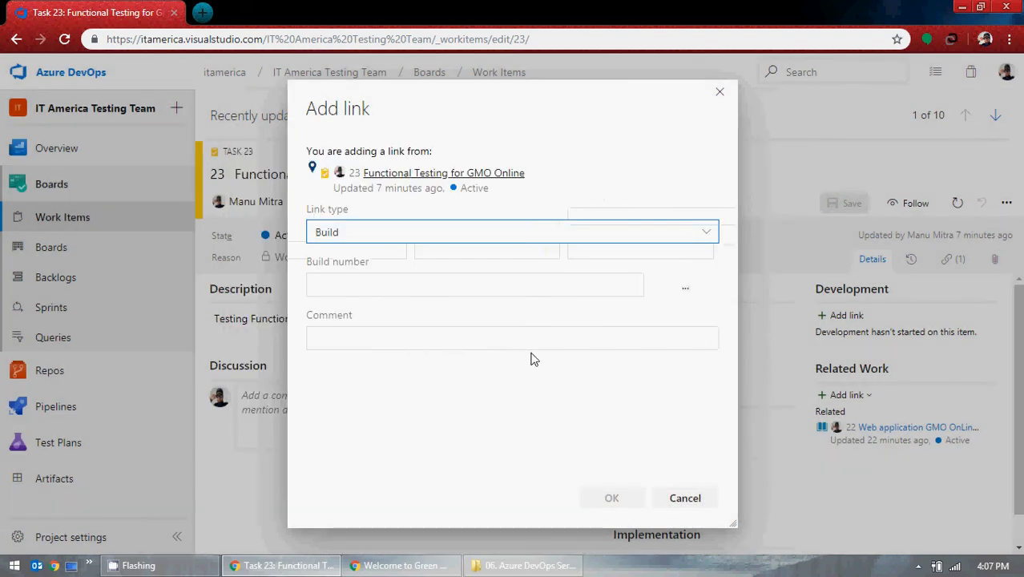
click(685, 497)
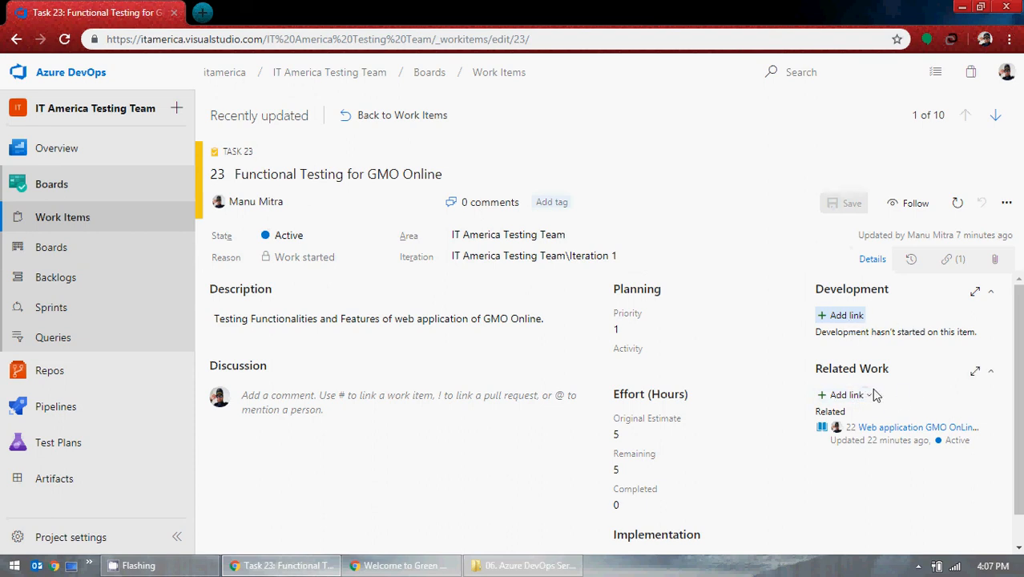
click(82, 255)
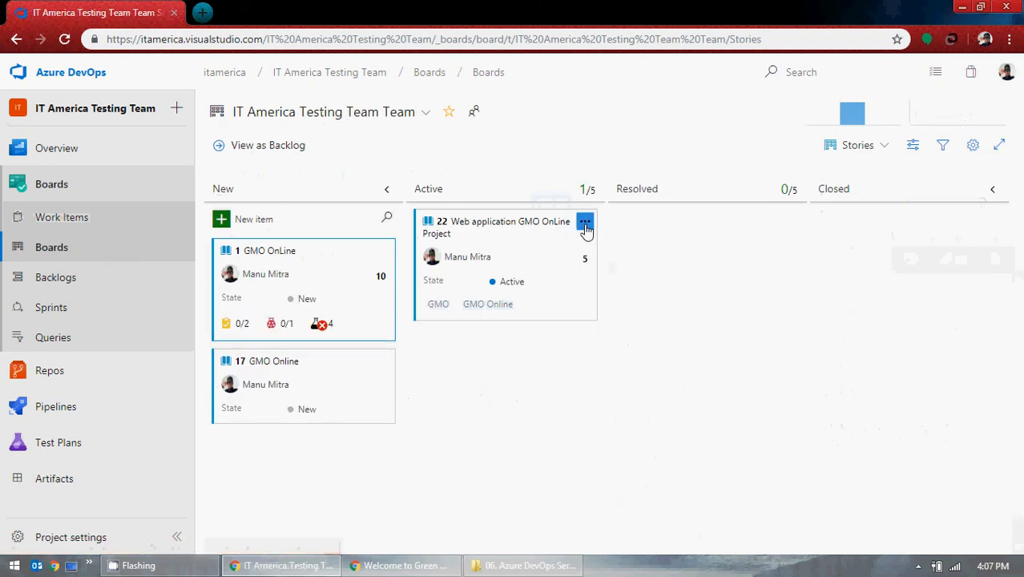
click(585, 224)
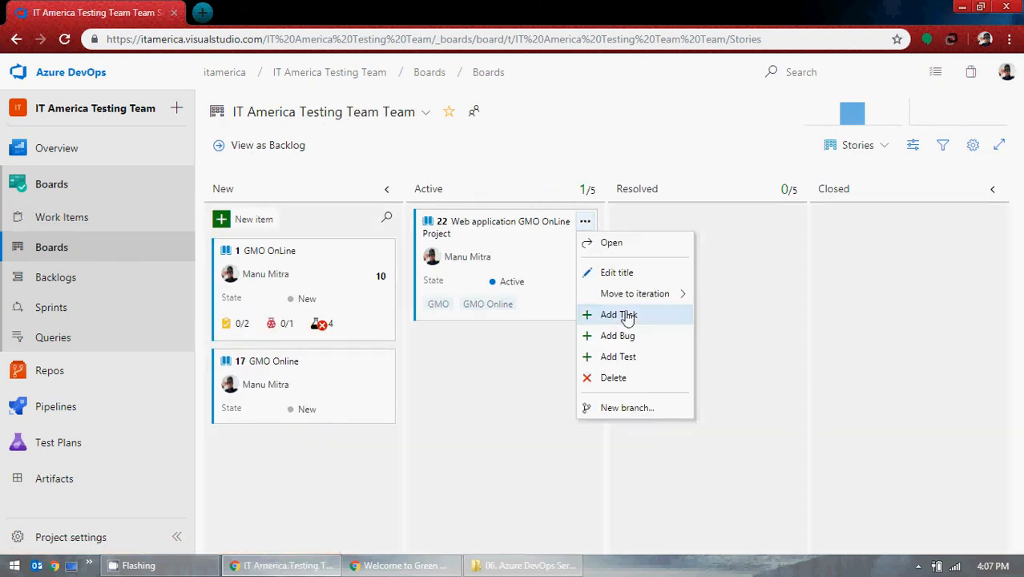
mouse_move(634, 298)
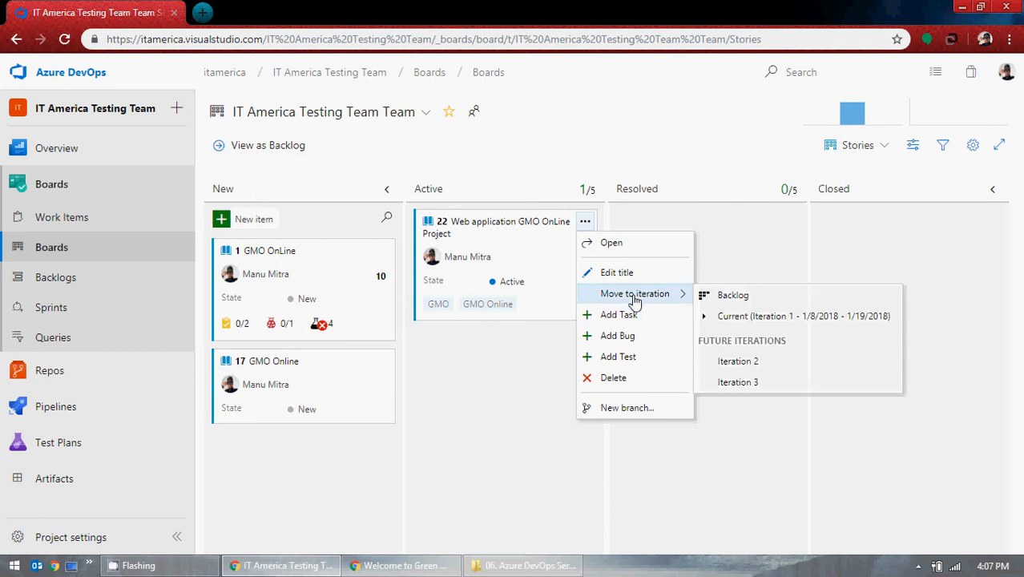
click(629, 315)
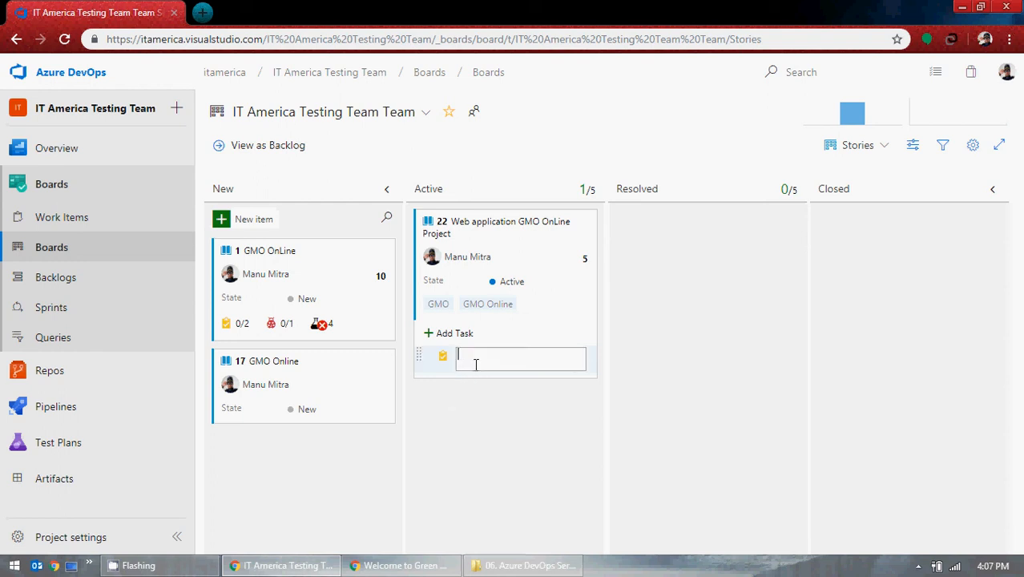
Open task 23 from the work items list and copy its full description text.
click(84, 227)
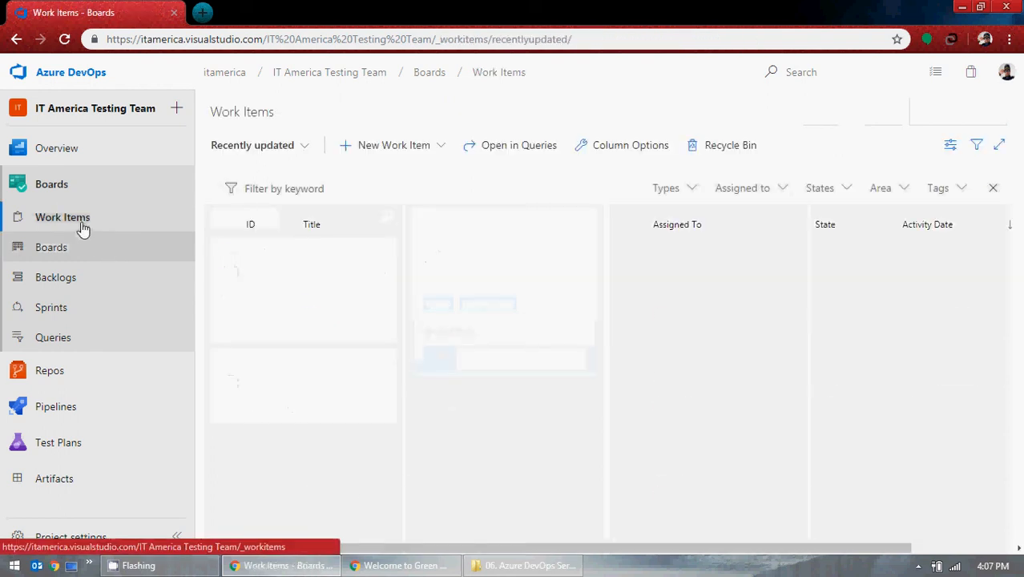
click(415, 255)
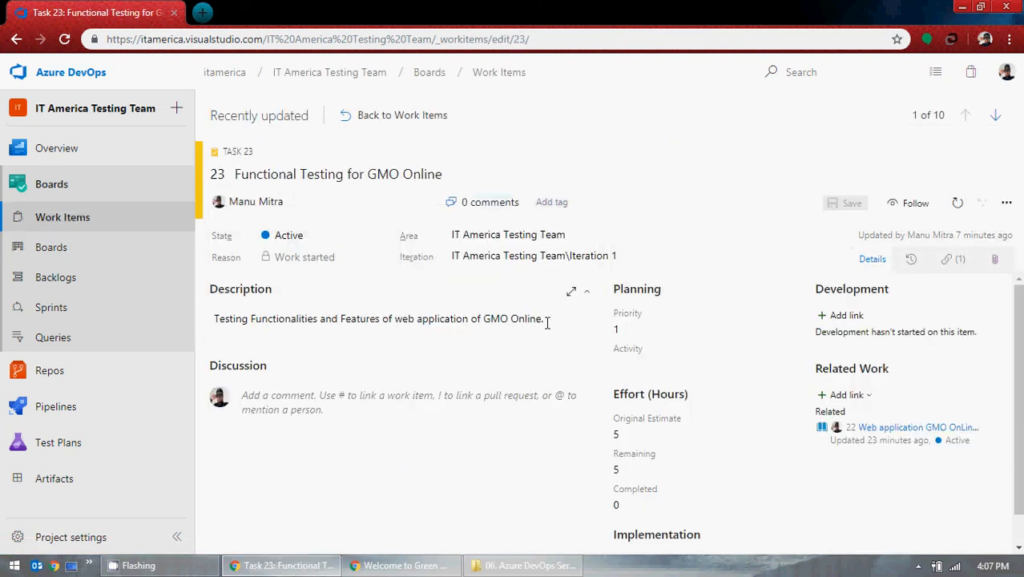
click(555, 320)
drag(555, 320, 192, 324)
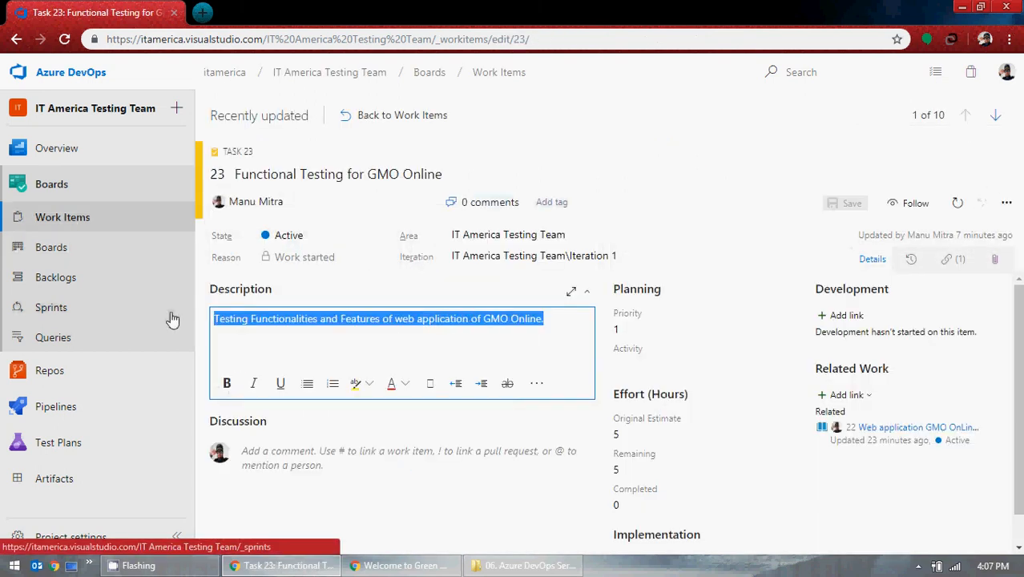
Add a task titled "Testing Functionalities and Features of web application of GMO Online." to user story 22 on the stories board.
click(70, 258)
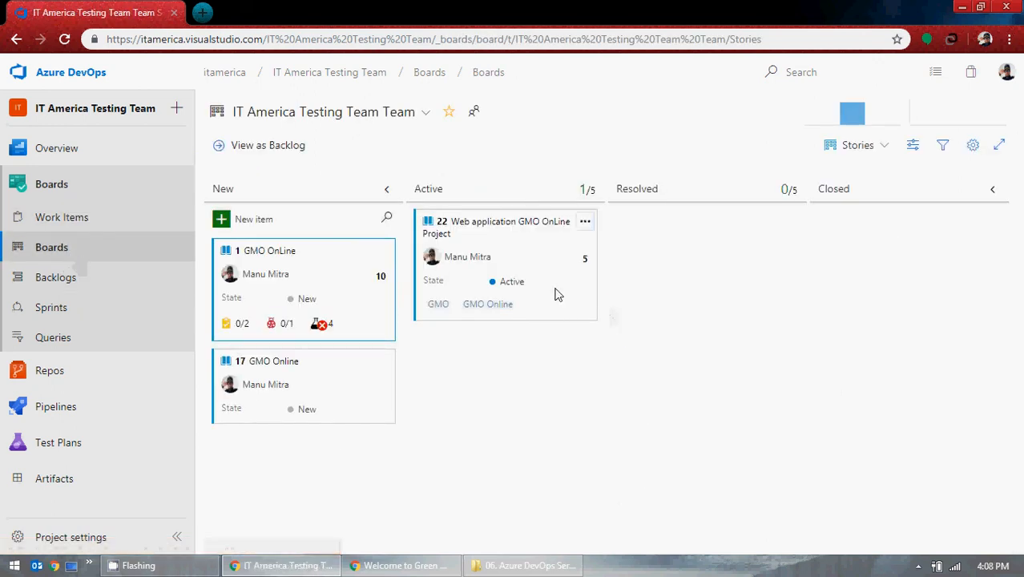
click(586, 224)
click(623, 318)
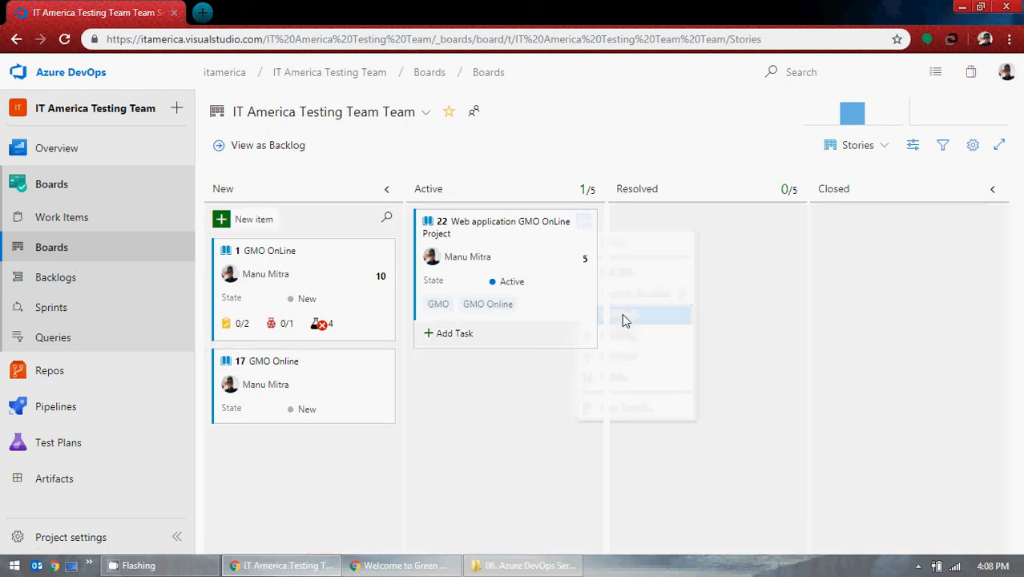
text(Features of web application of GMO Online.)
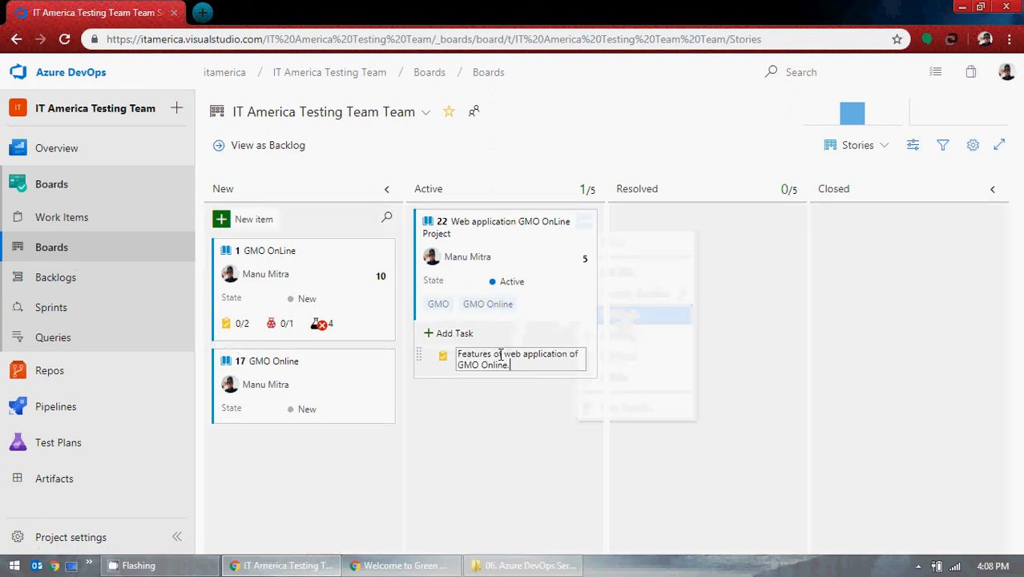
key(Home)
text(Testing Functionalities and)
key(Return)
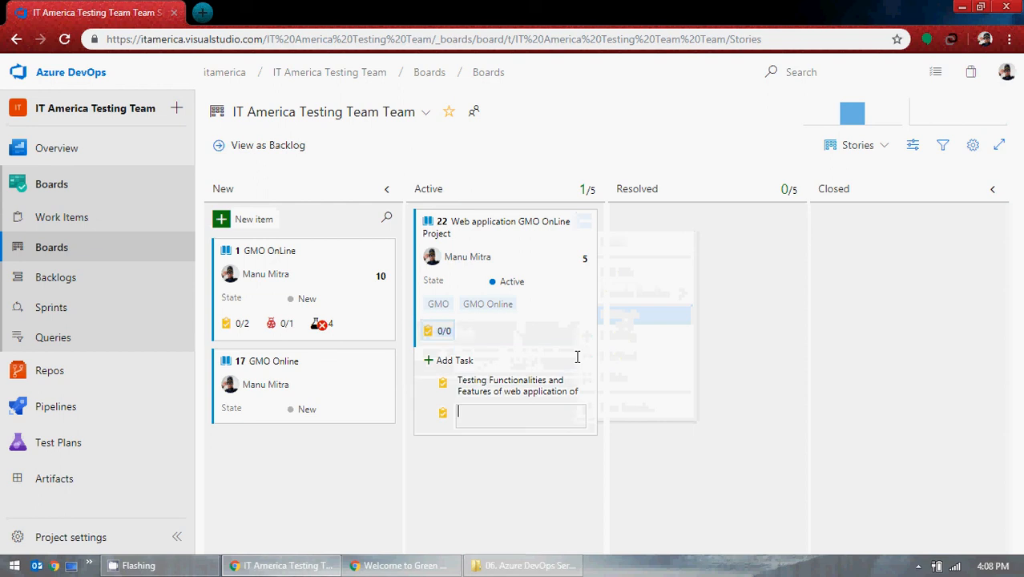
click(438, 489)
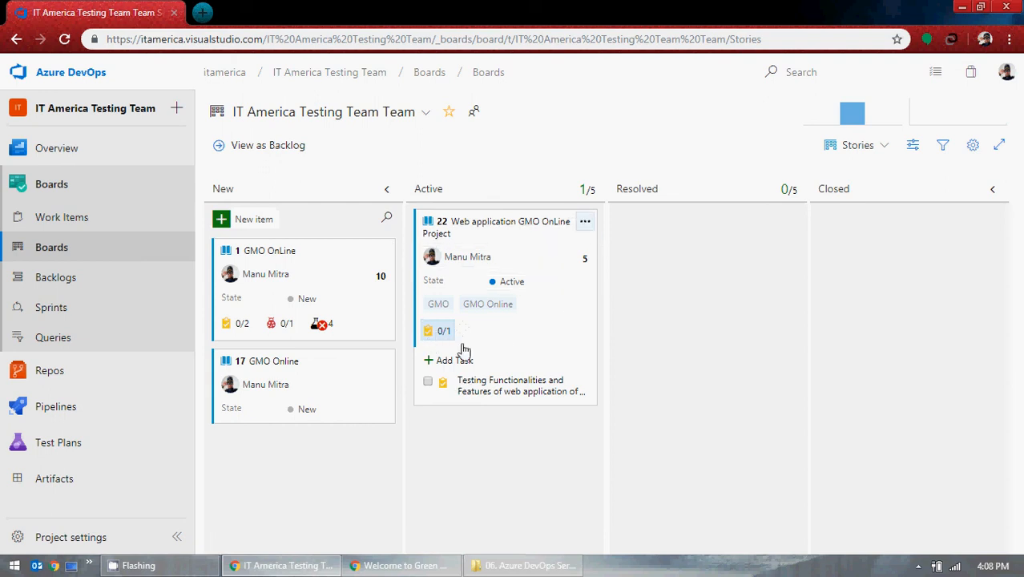
View the GMO OnLine test suite, and open the plan "IT America Testing Team Team_Stories_Iteration 1" from the team's test plans list.
mouse_move(104, 442)
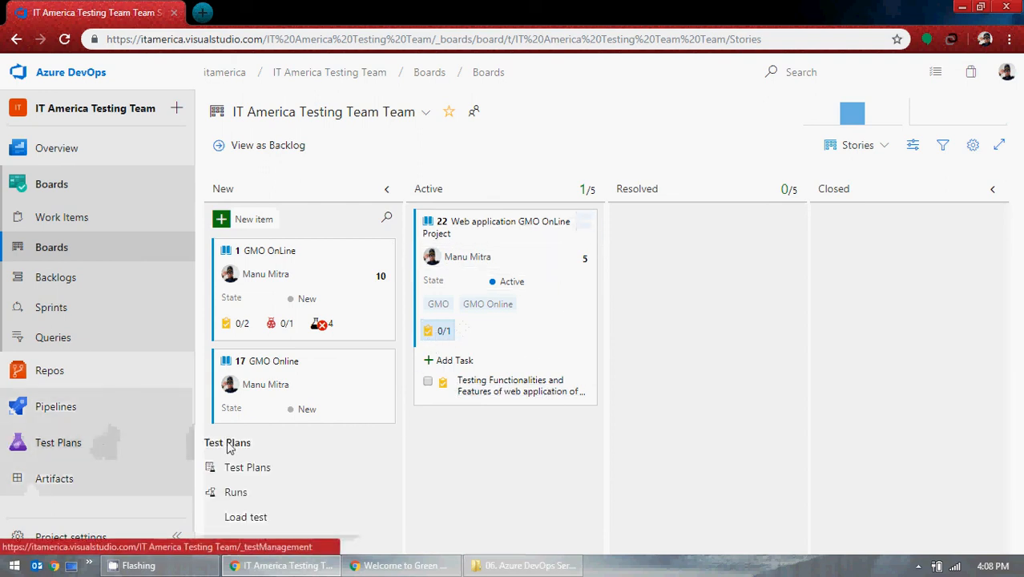
click(263, 470)
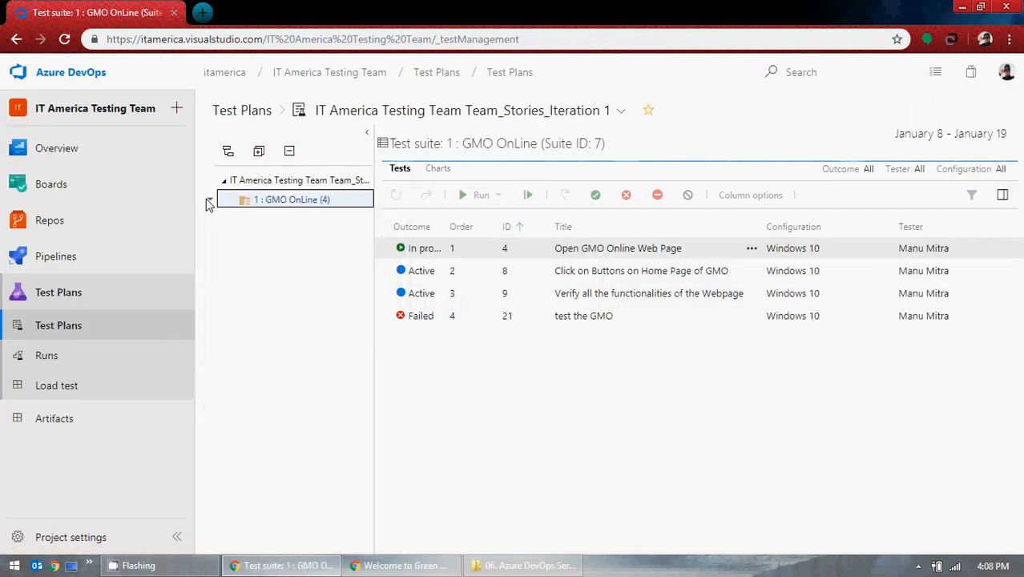
click(619, 116)
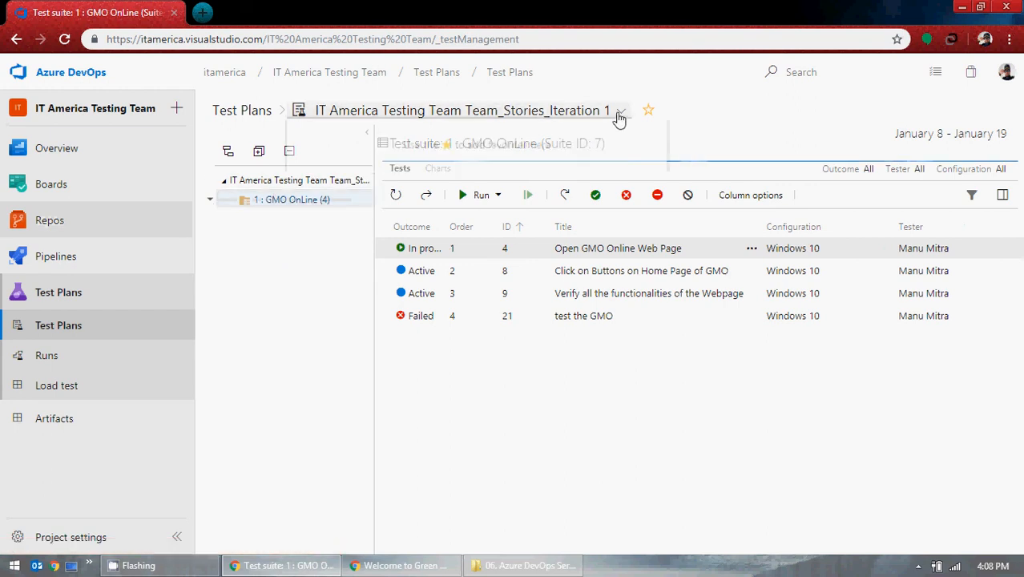
click(234, 114)
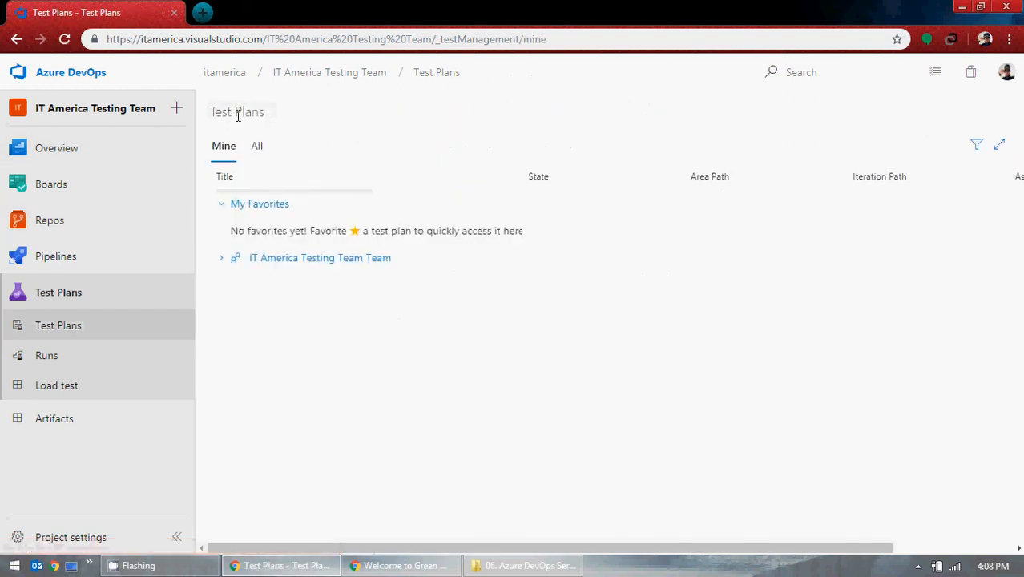
click(219, 261)
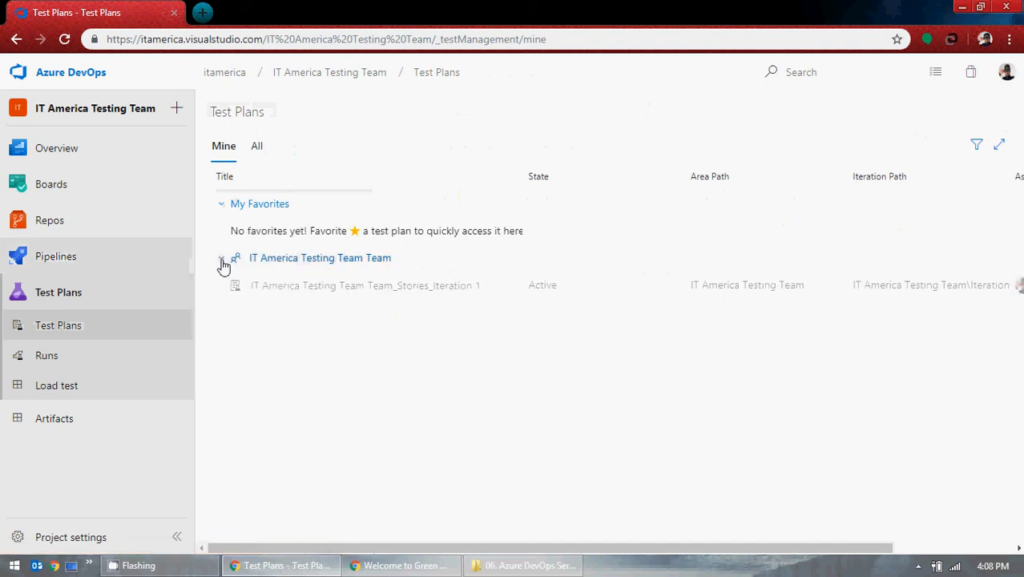
click(374, 282)
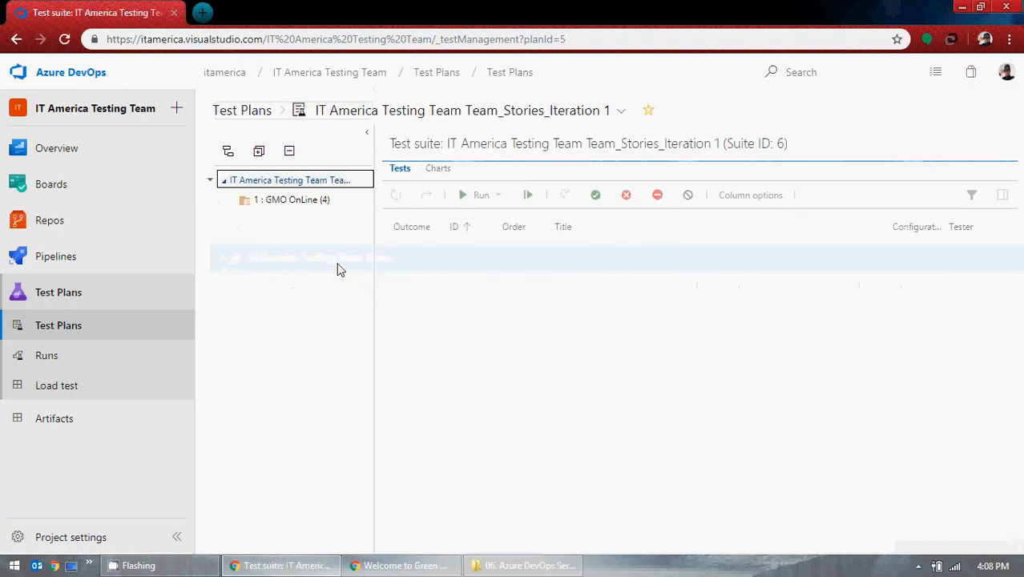
View the tests in the GMO OnLine suite, and open task 24 from the recently updated work items.
click(313, 200)
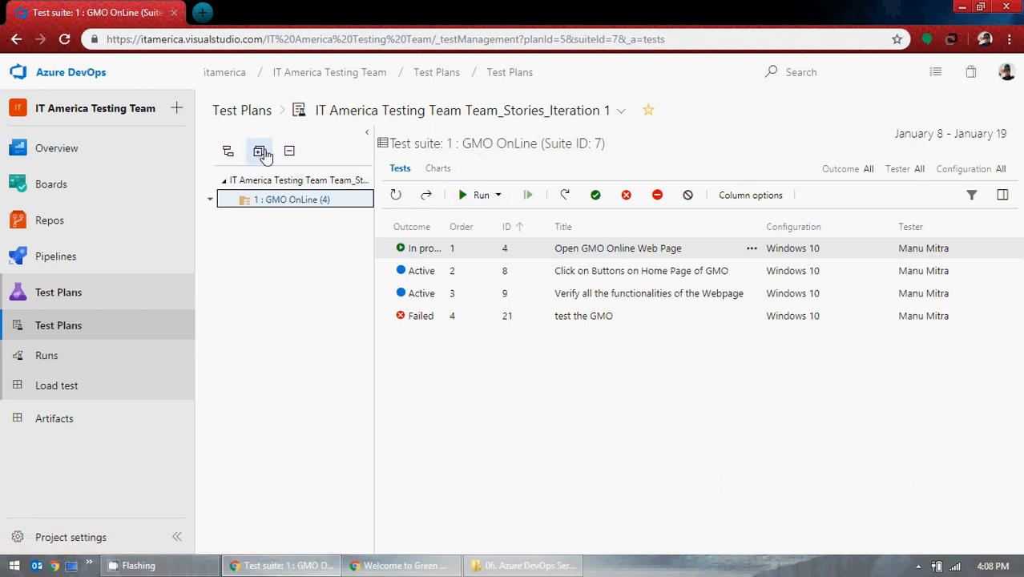
mouse_move(55, 196)
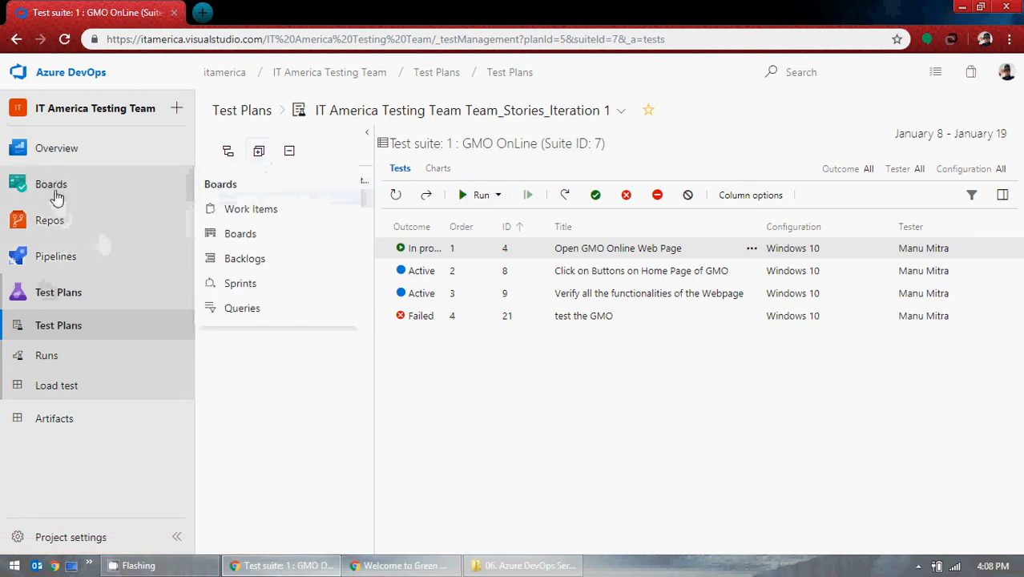
click(258, 211)
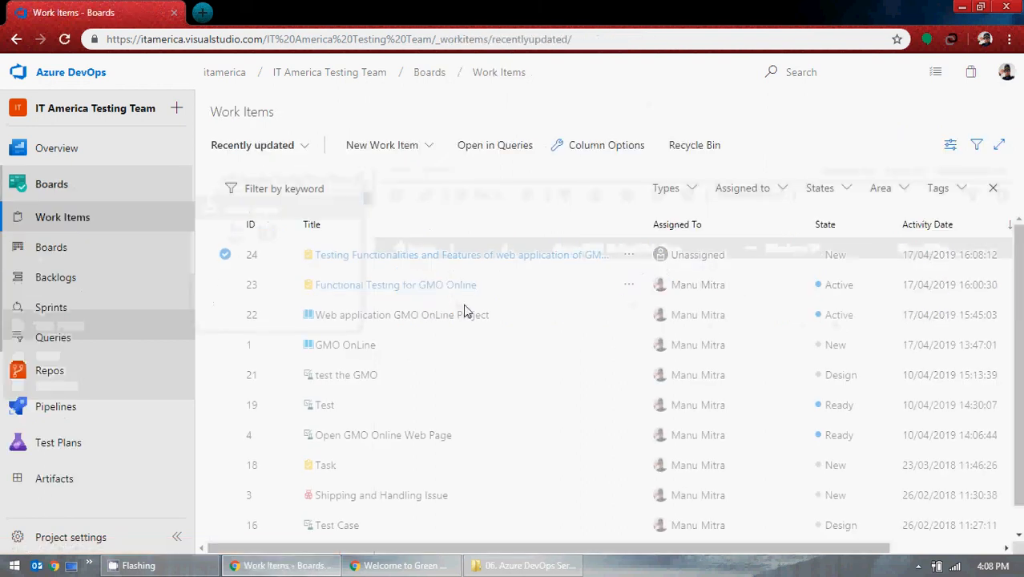
click(575, 255)
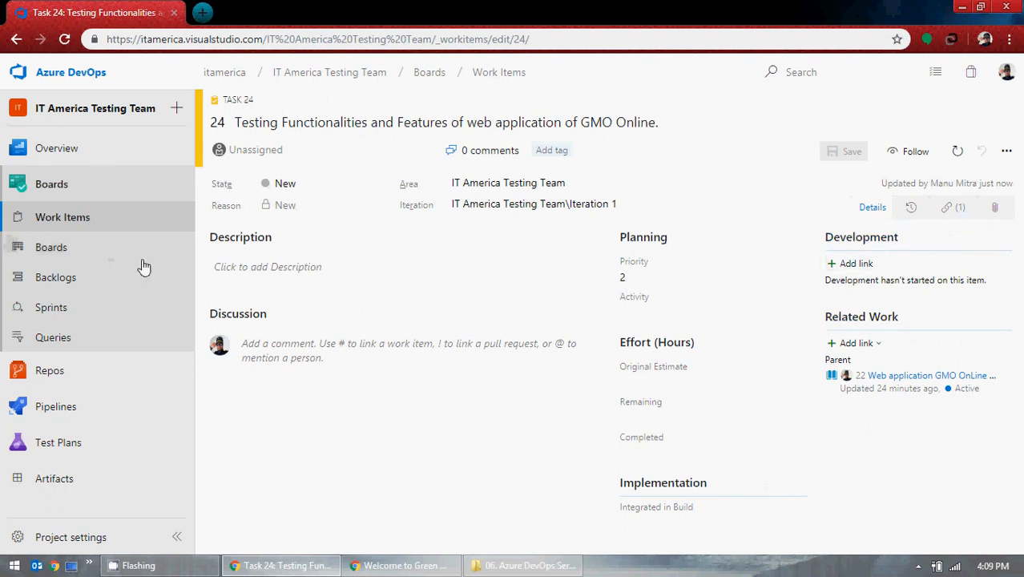
Mark the task "Testing Functionalities and Features of web application of GMO Online." as completed under user story 22 on the stories board.
click(87, 245)
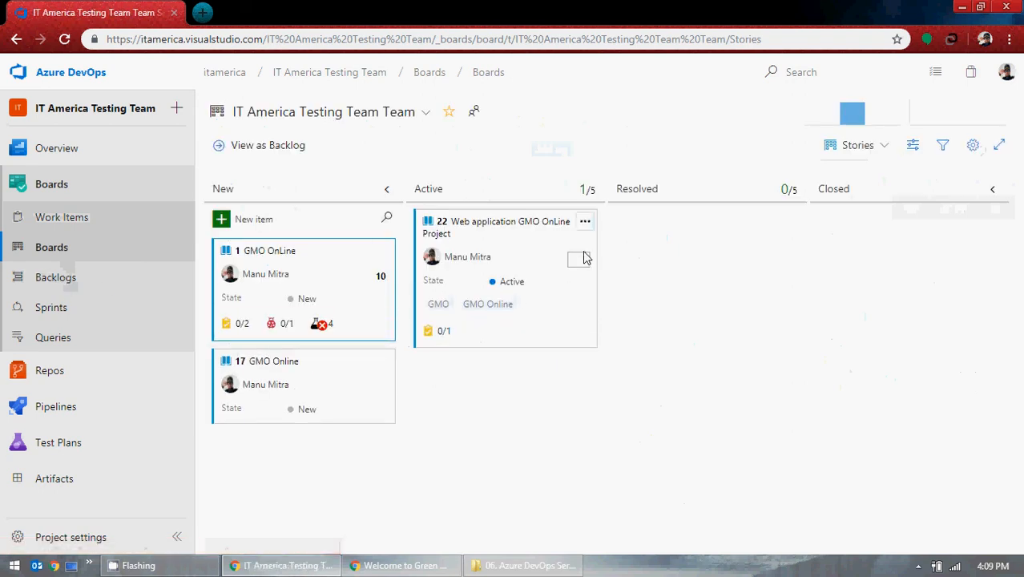
click(584, 222)
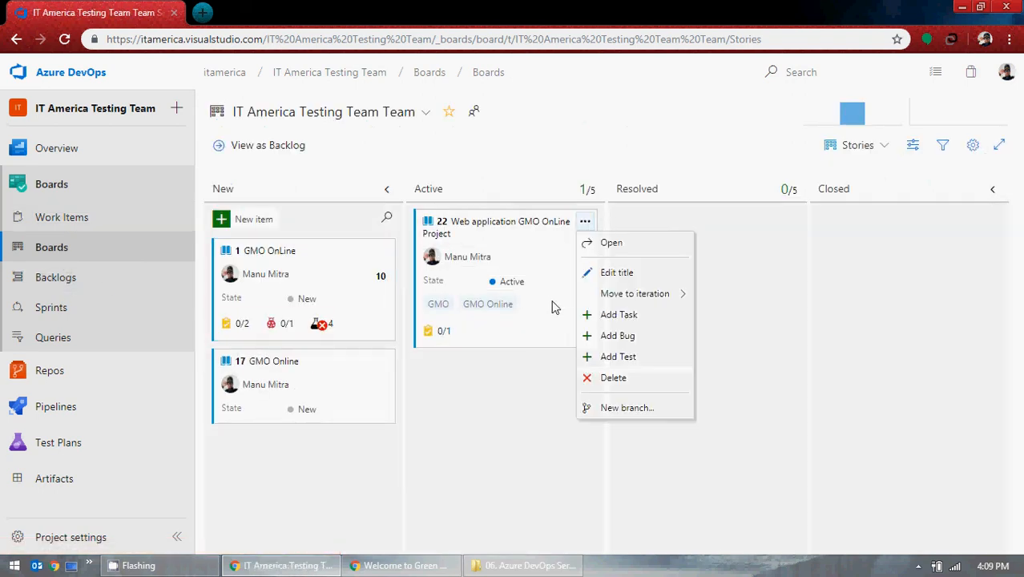
click(487, 342)
click(444, 333)
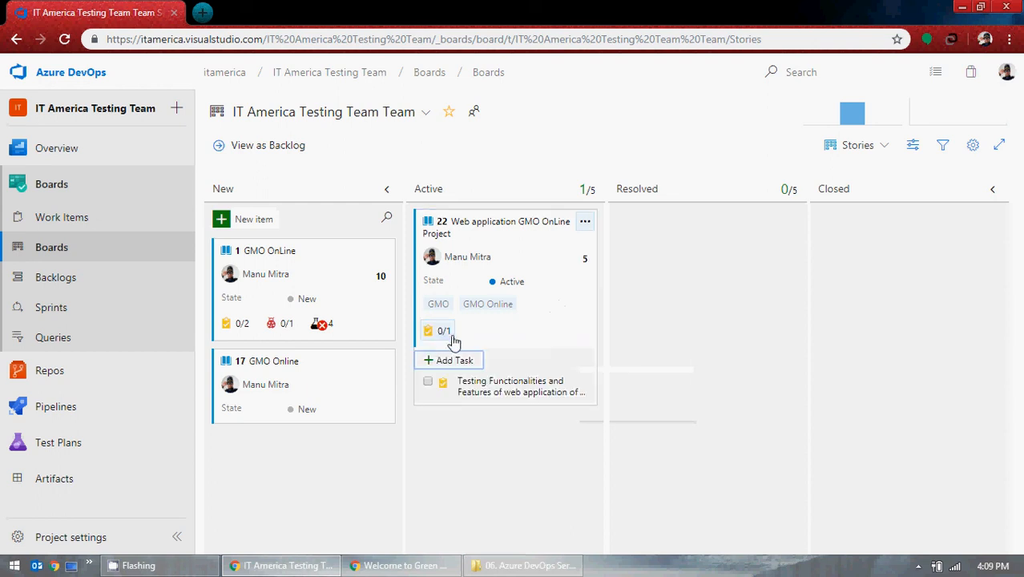
click(428, 382)
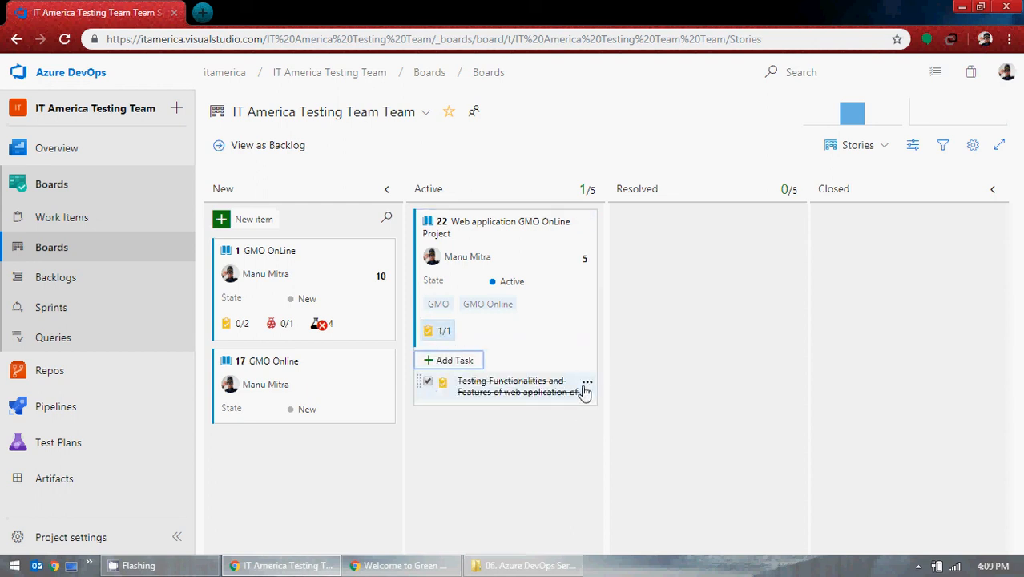
click(587, 384)
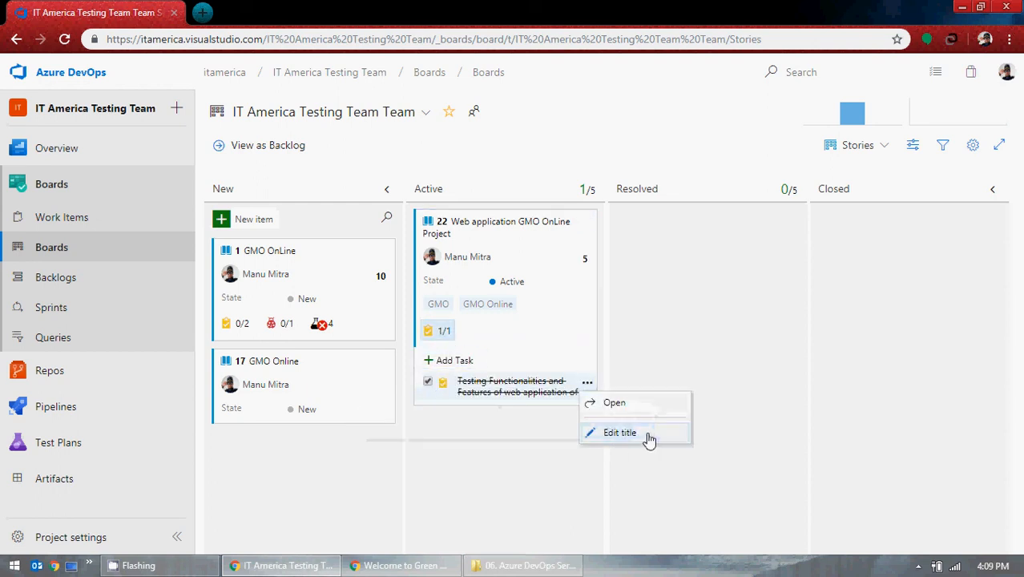
click(460, 416)
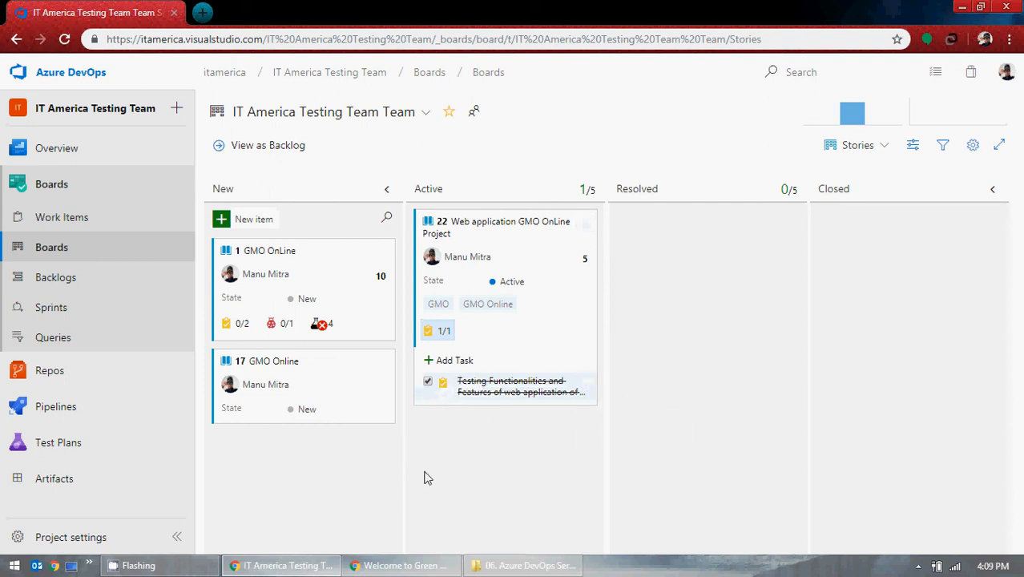
Open task 23 from the work items list and remove its related link to user story 22.
click(63, 222)
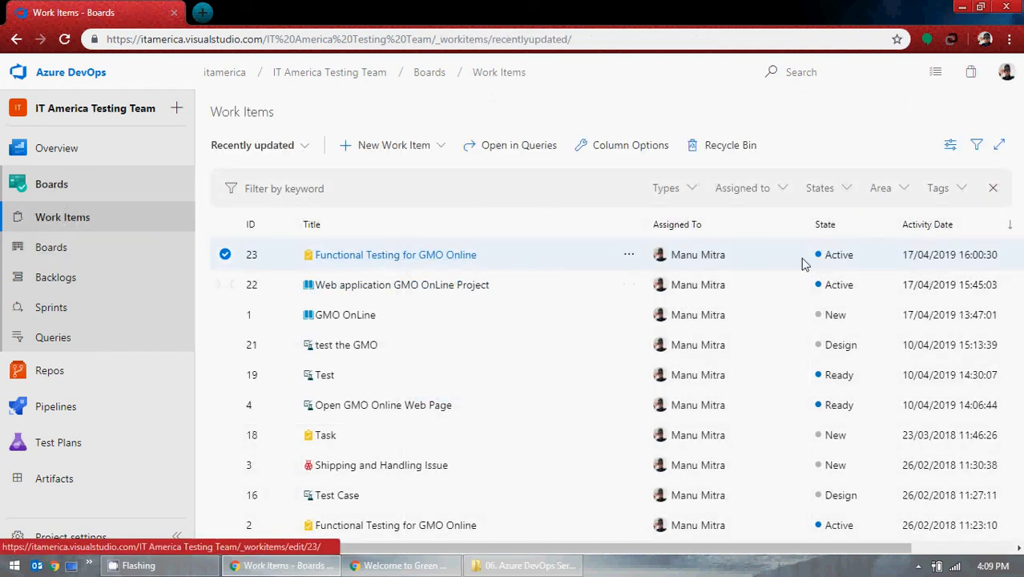
click(384, 257)
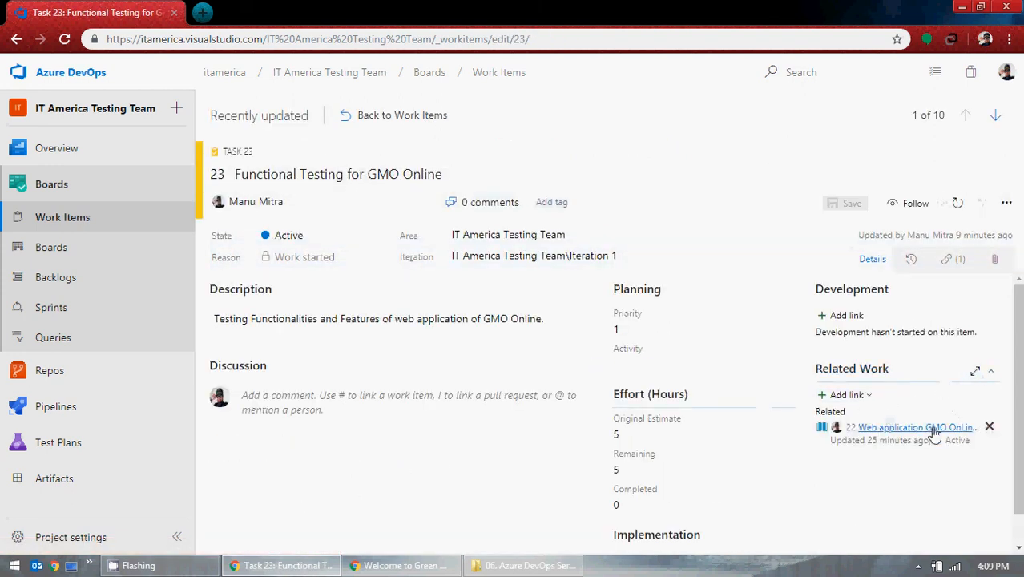
click(988, 426)
Link task 23 to existing user story 22, "Web application GMO OnLine Project", as its Parent, and save the task.
click(848, 401)
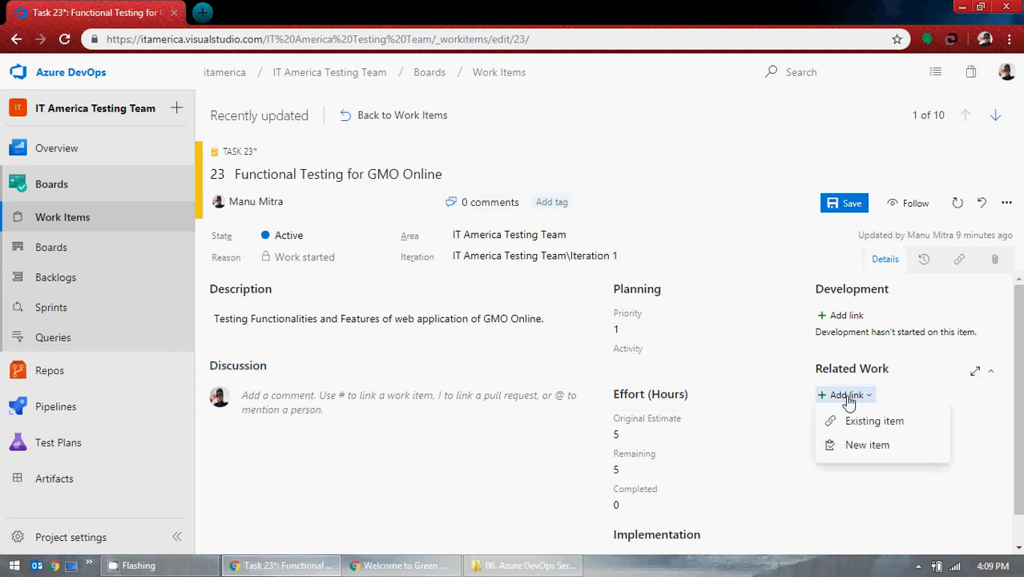
click(860, 421)
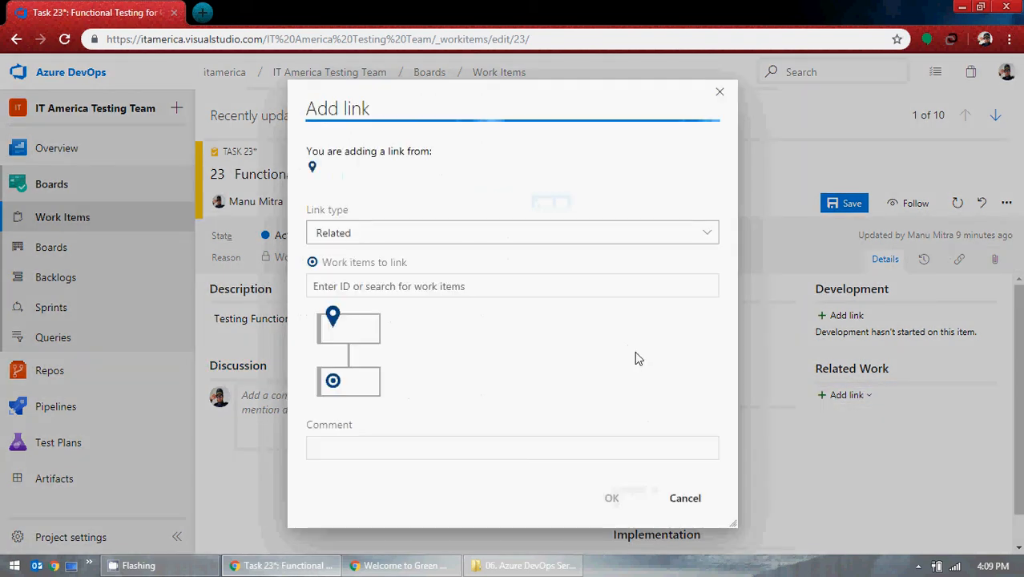
click(706, 233)
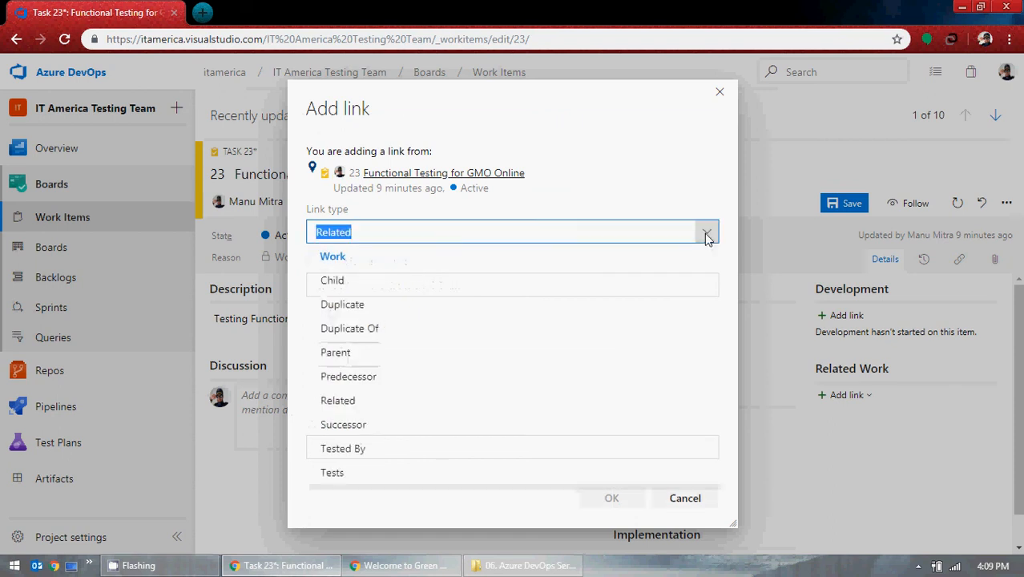
click(365, 372)
click(362, 353)
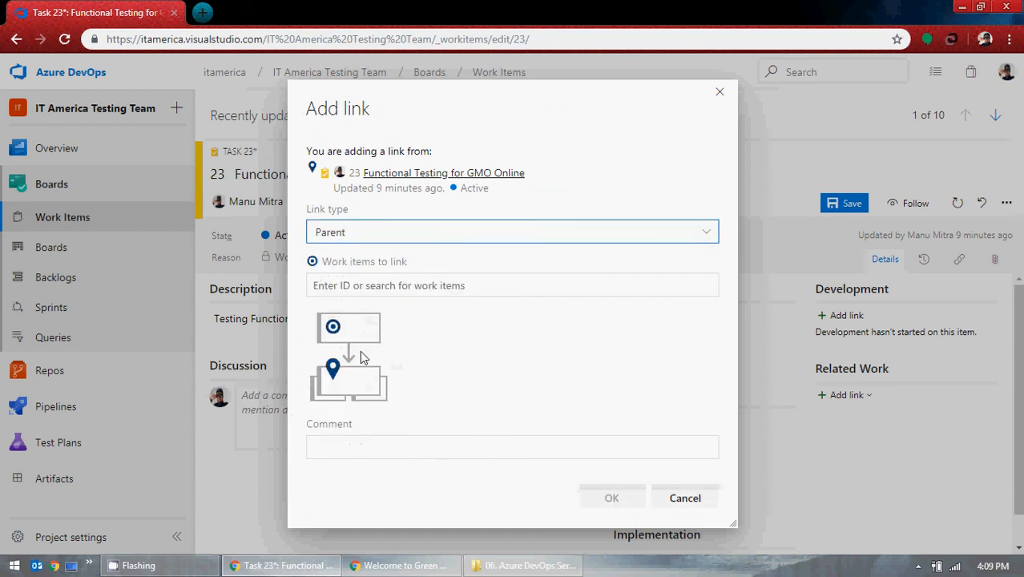
click(448, 287)
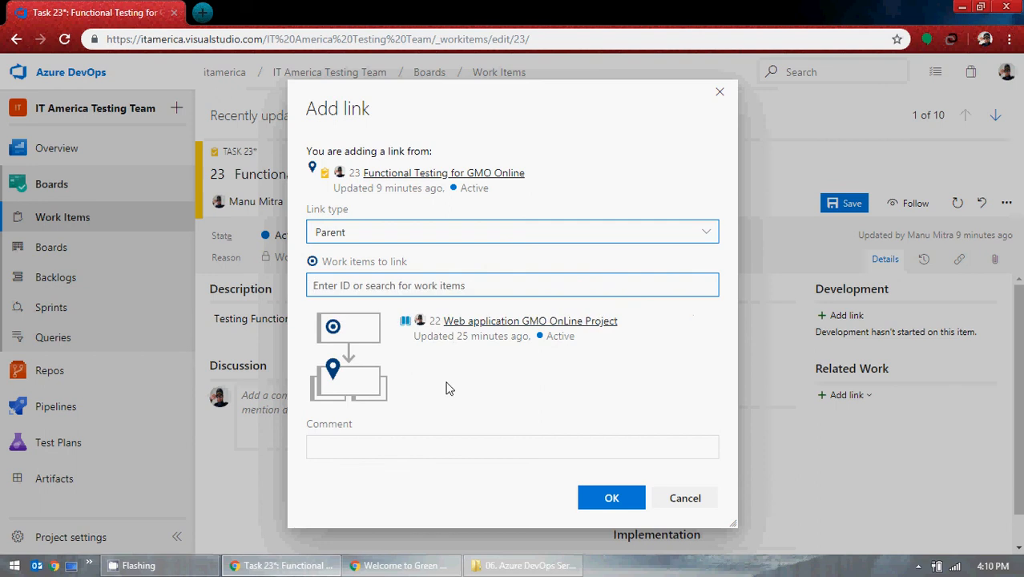
click(615, 497)
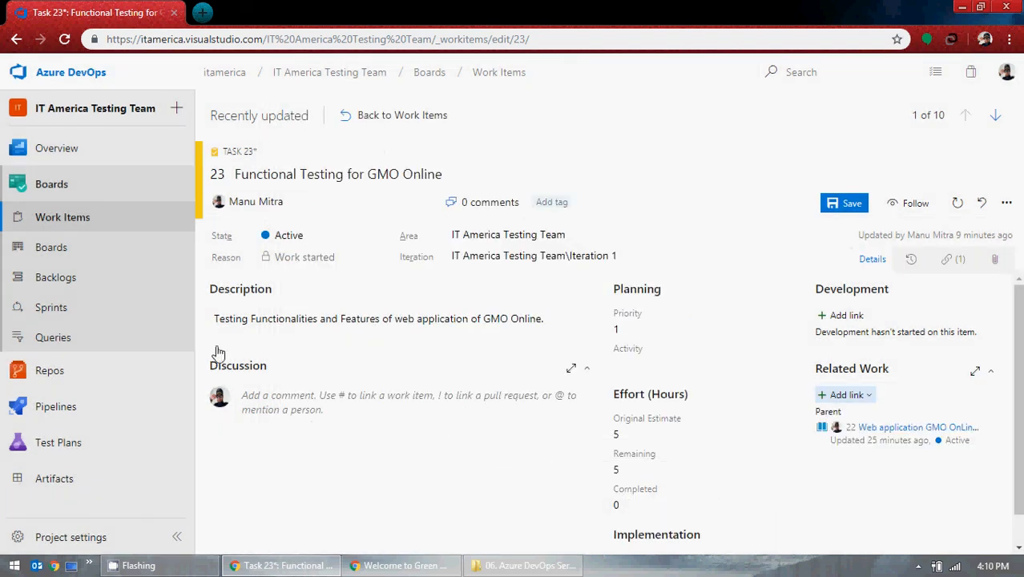
click(64, 253)
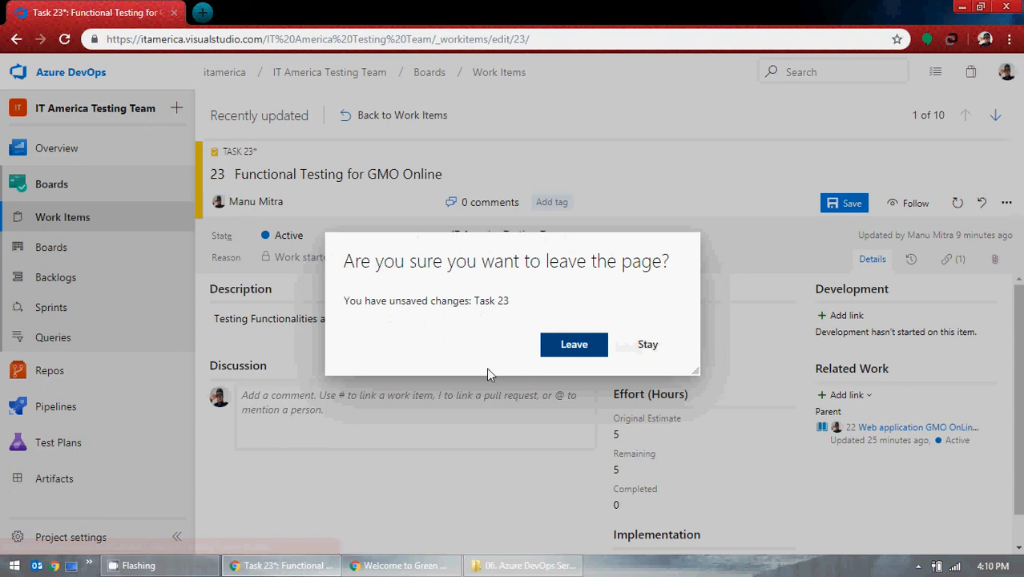
click(656, 349)
click(847, 205)
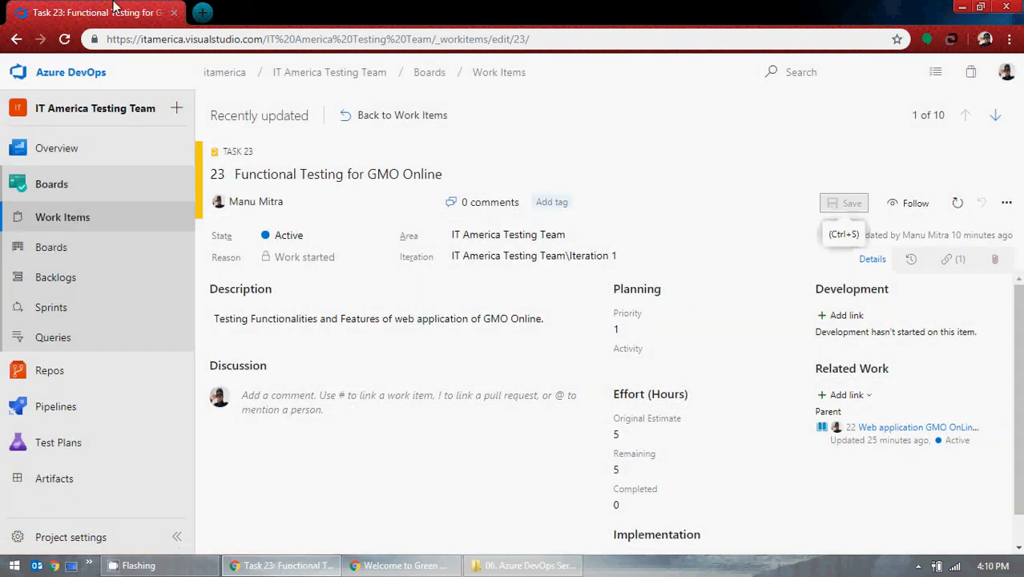
Return to the stories board and expand the task list of user story 22.
click(63, 248)
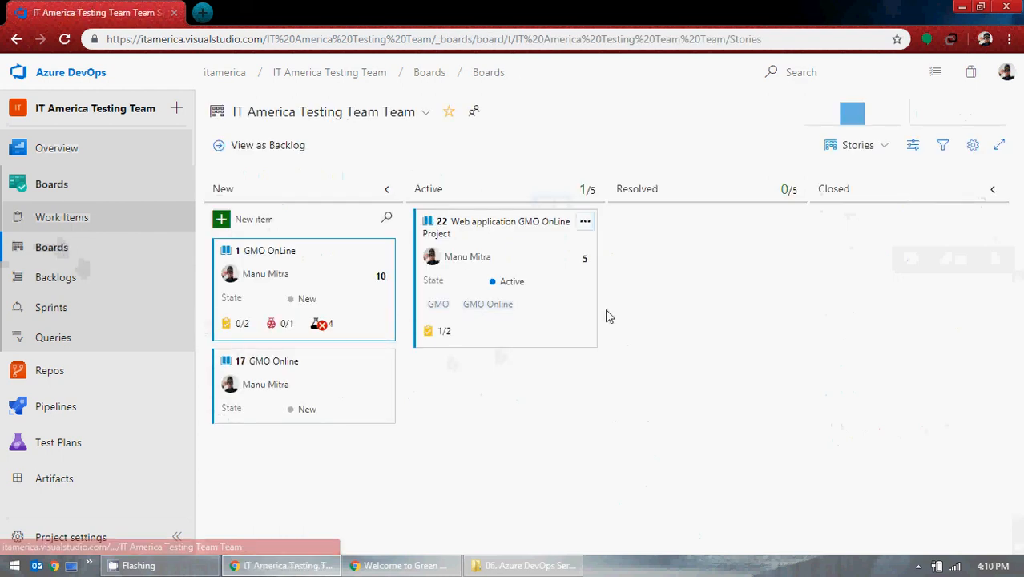
click(443, 333)
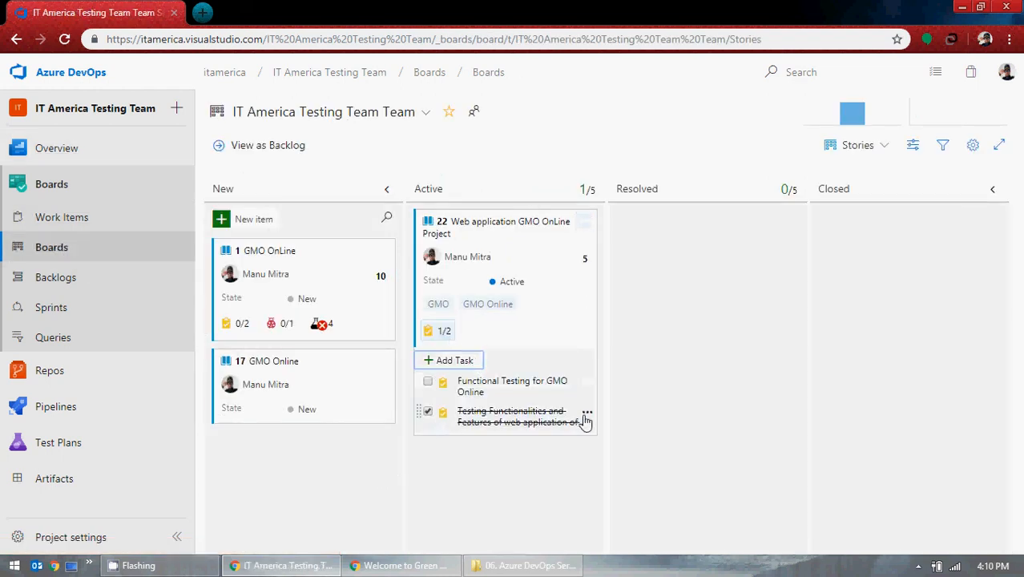
click(587, 415)
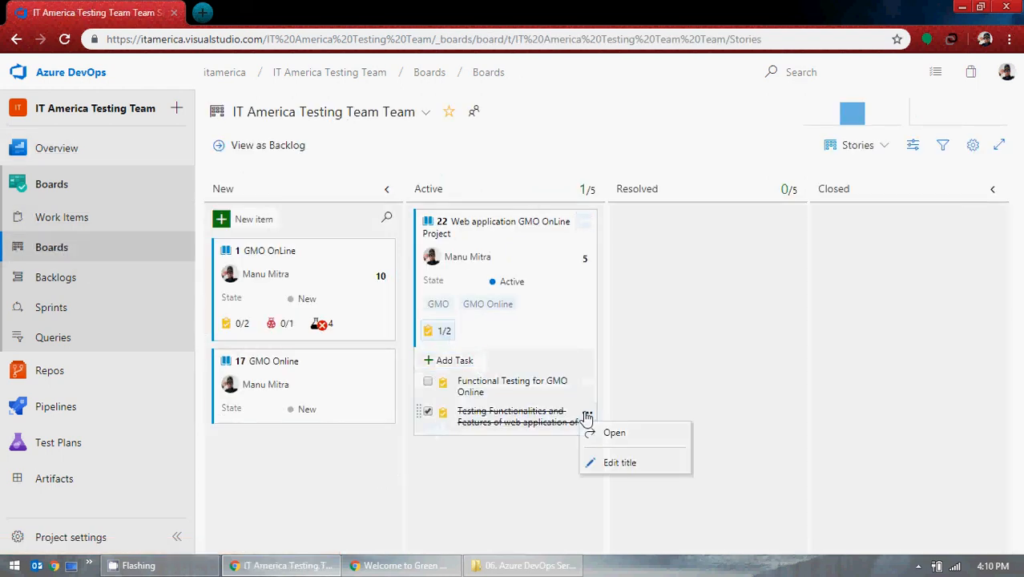
click(622, 460)
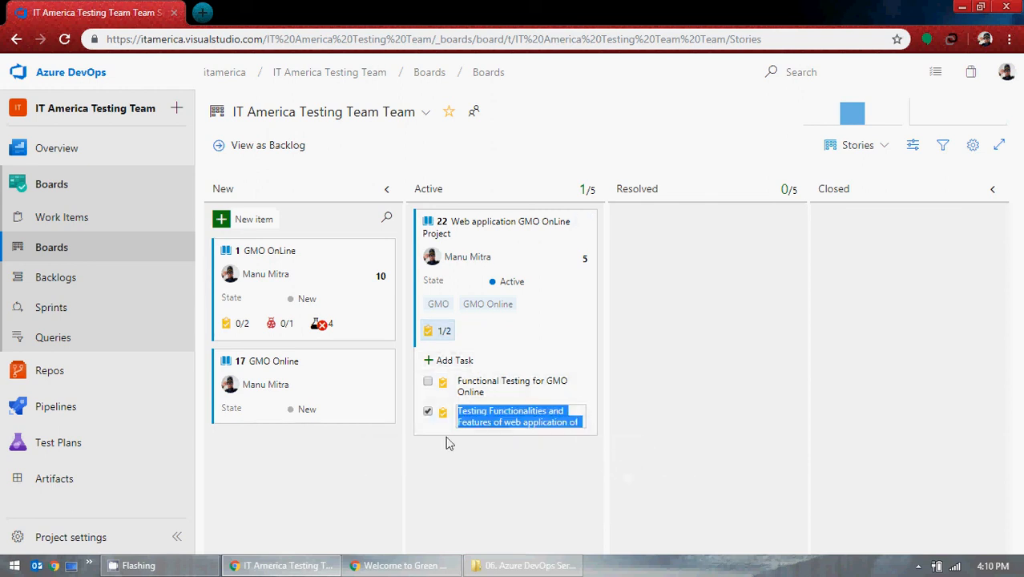
key(BackSpace)
key(Escape)
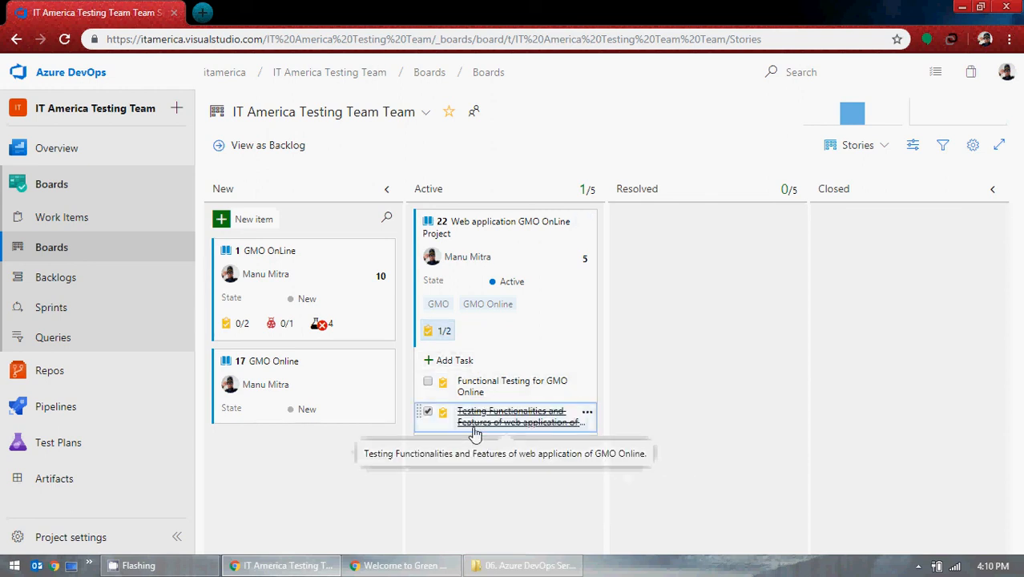
Open task 24, "Testing Functionalities and Features of web application of GMO Online.", from user story 22's card and delete it.
click(496, 423)
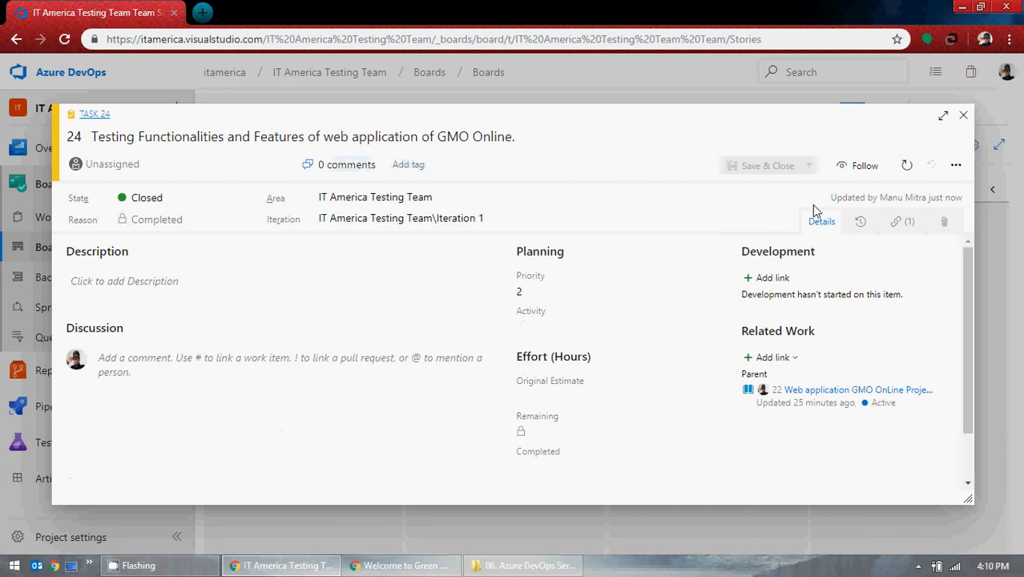
click(956, 165)
click(879, 297)
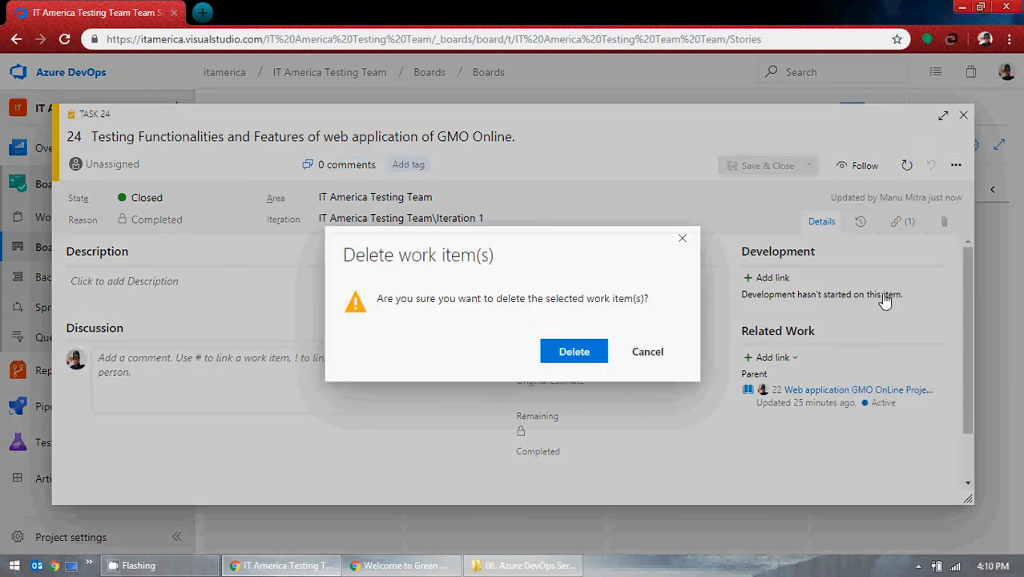
click(590, 378)
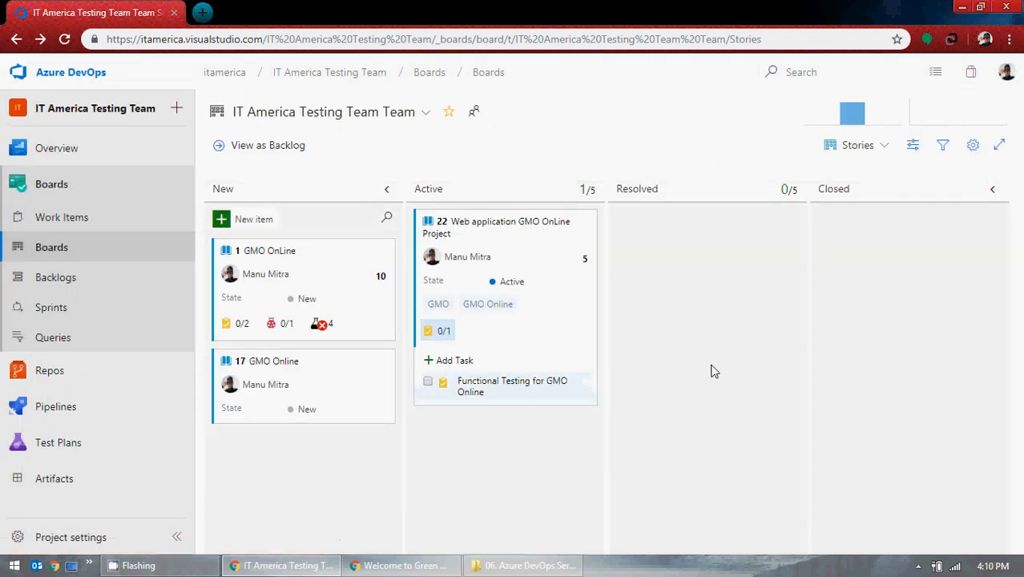
Review the recently updated work items and the GMO OnLine suite in the team's test plan.
click(68, 225)
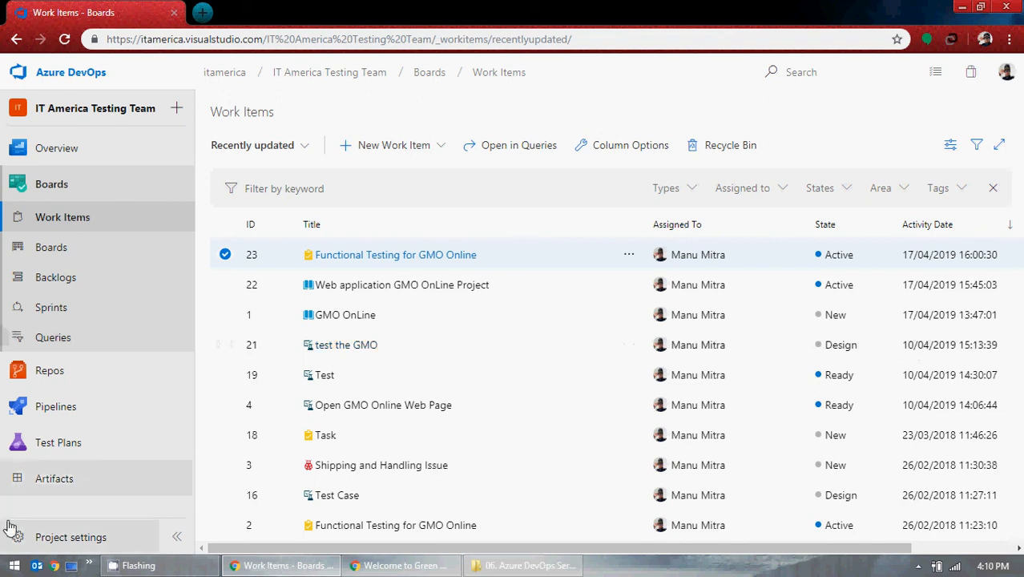
mouse_move(87, 455)
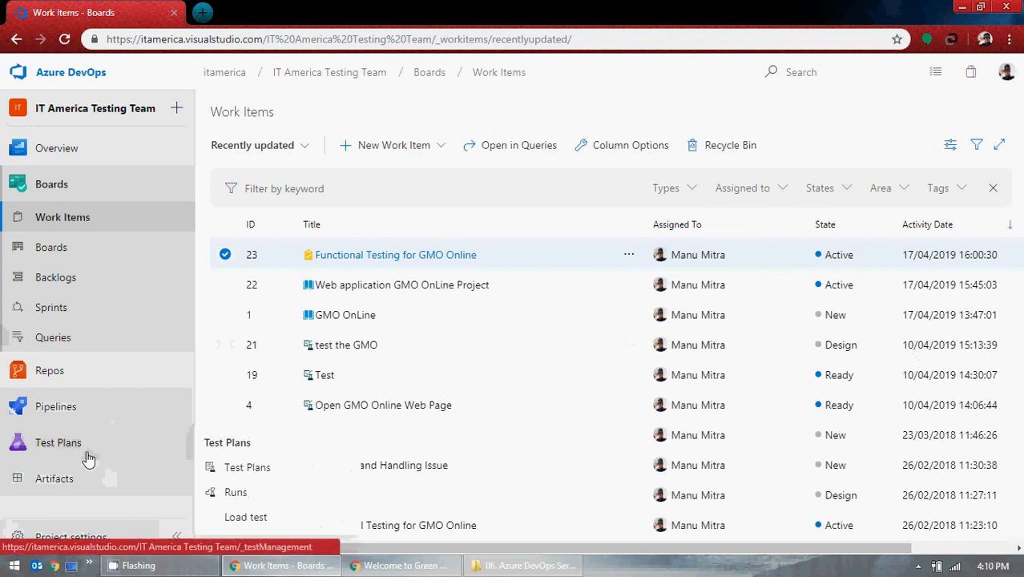
click(251, 471)
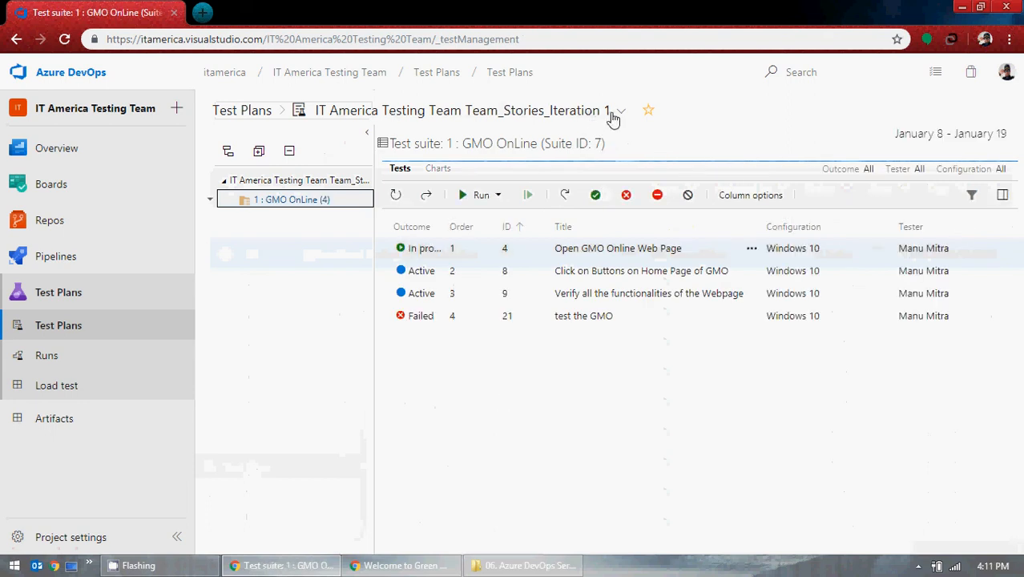
Reopen task 23 from the work items list and examine its Parent link to user story 22.
click(81, 183)
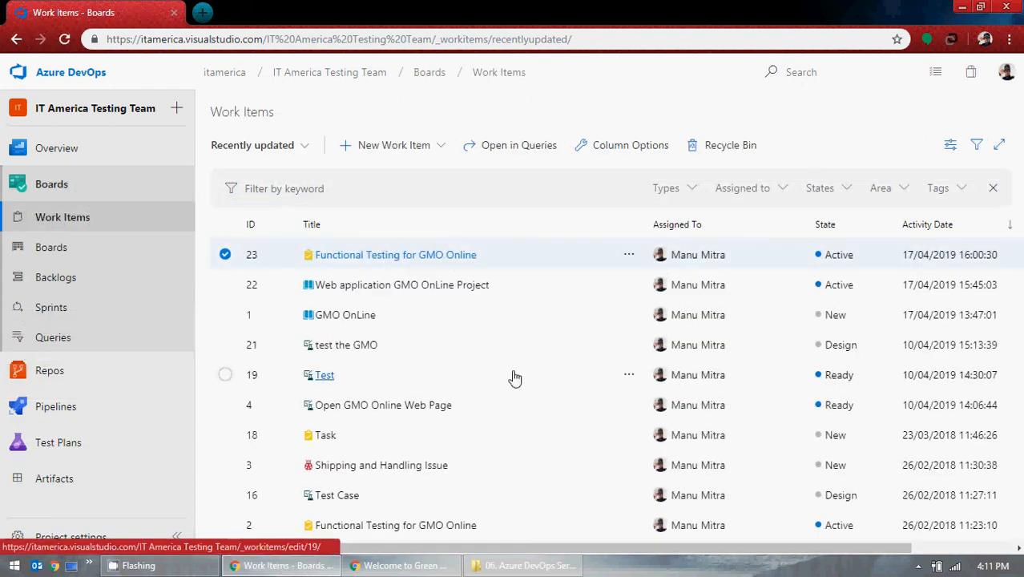
click(430, 255)
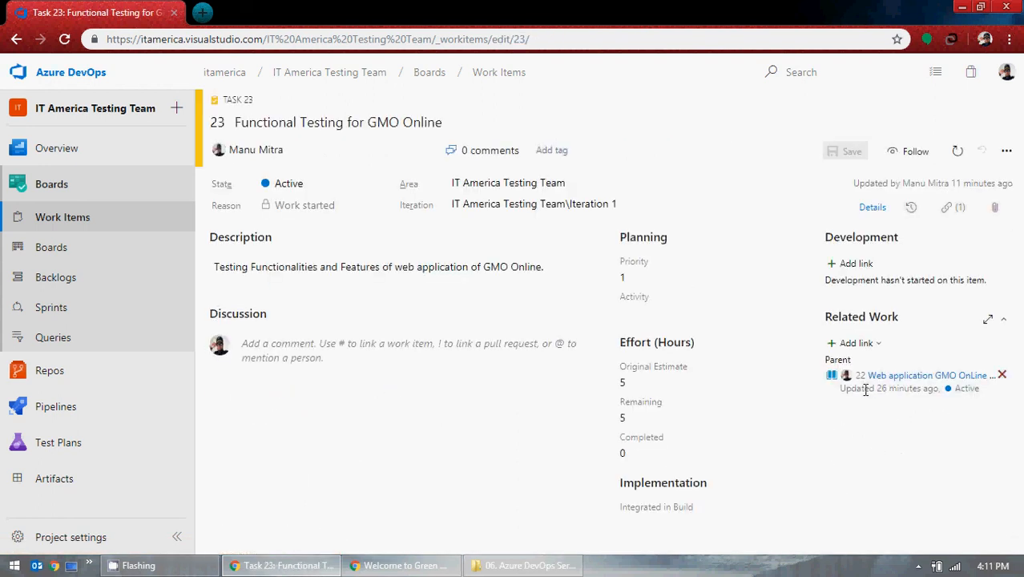
drag(850, 363, 828, 362)
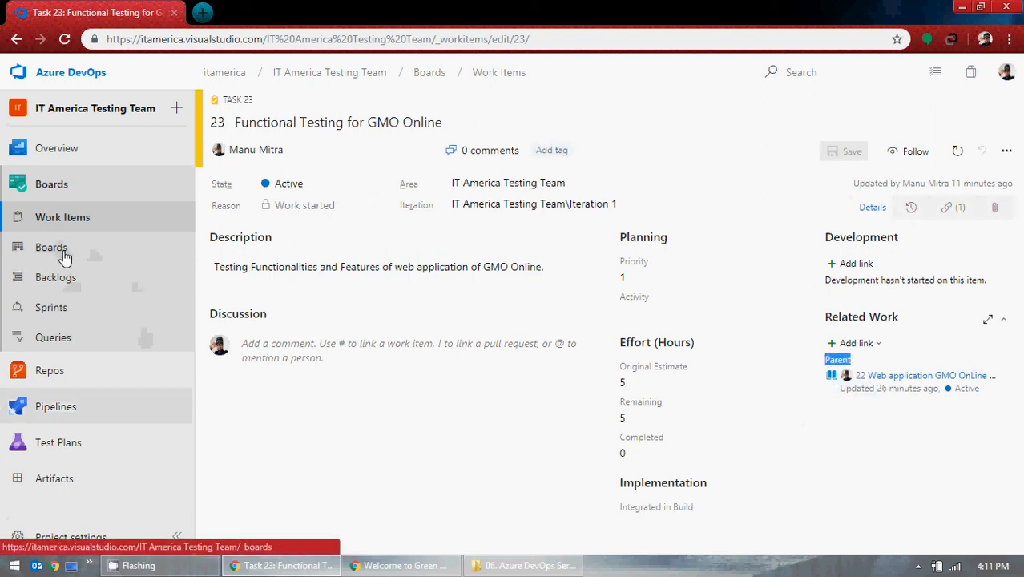
mouse_move(68, 447)
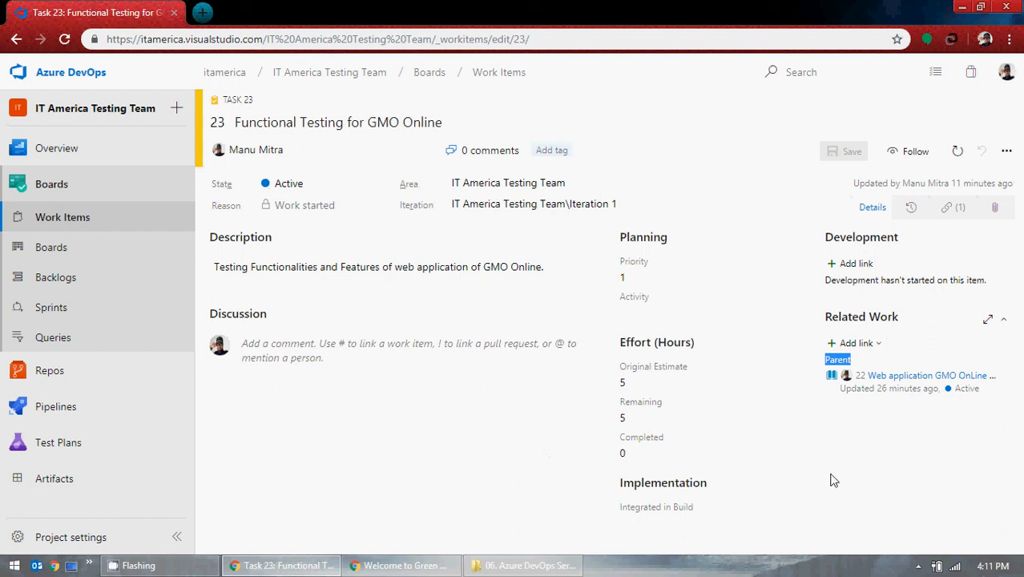
click(919, 566)
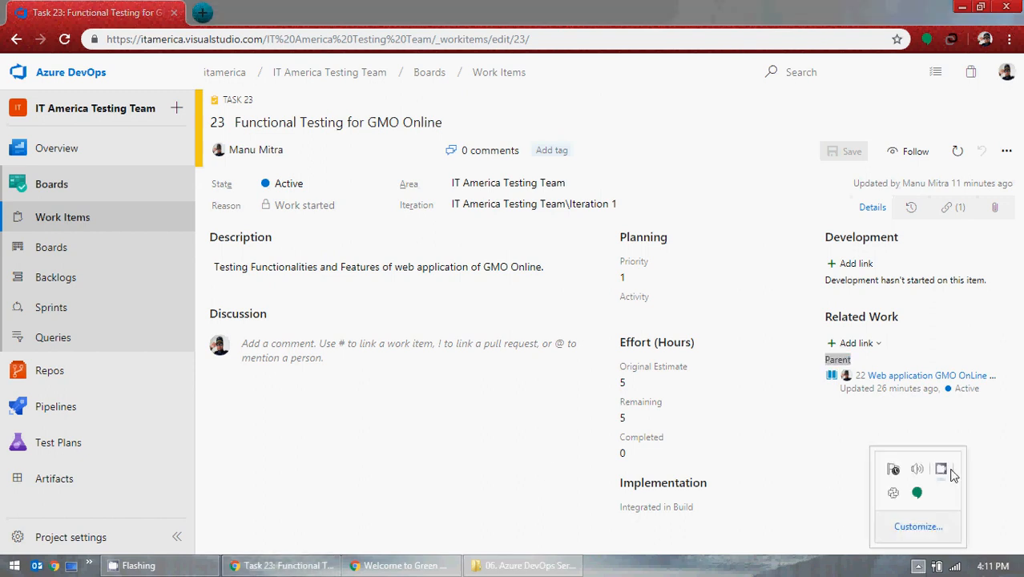